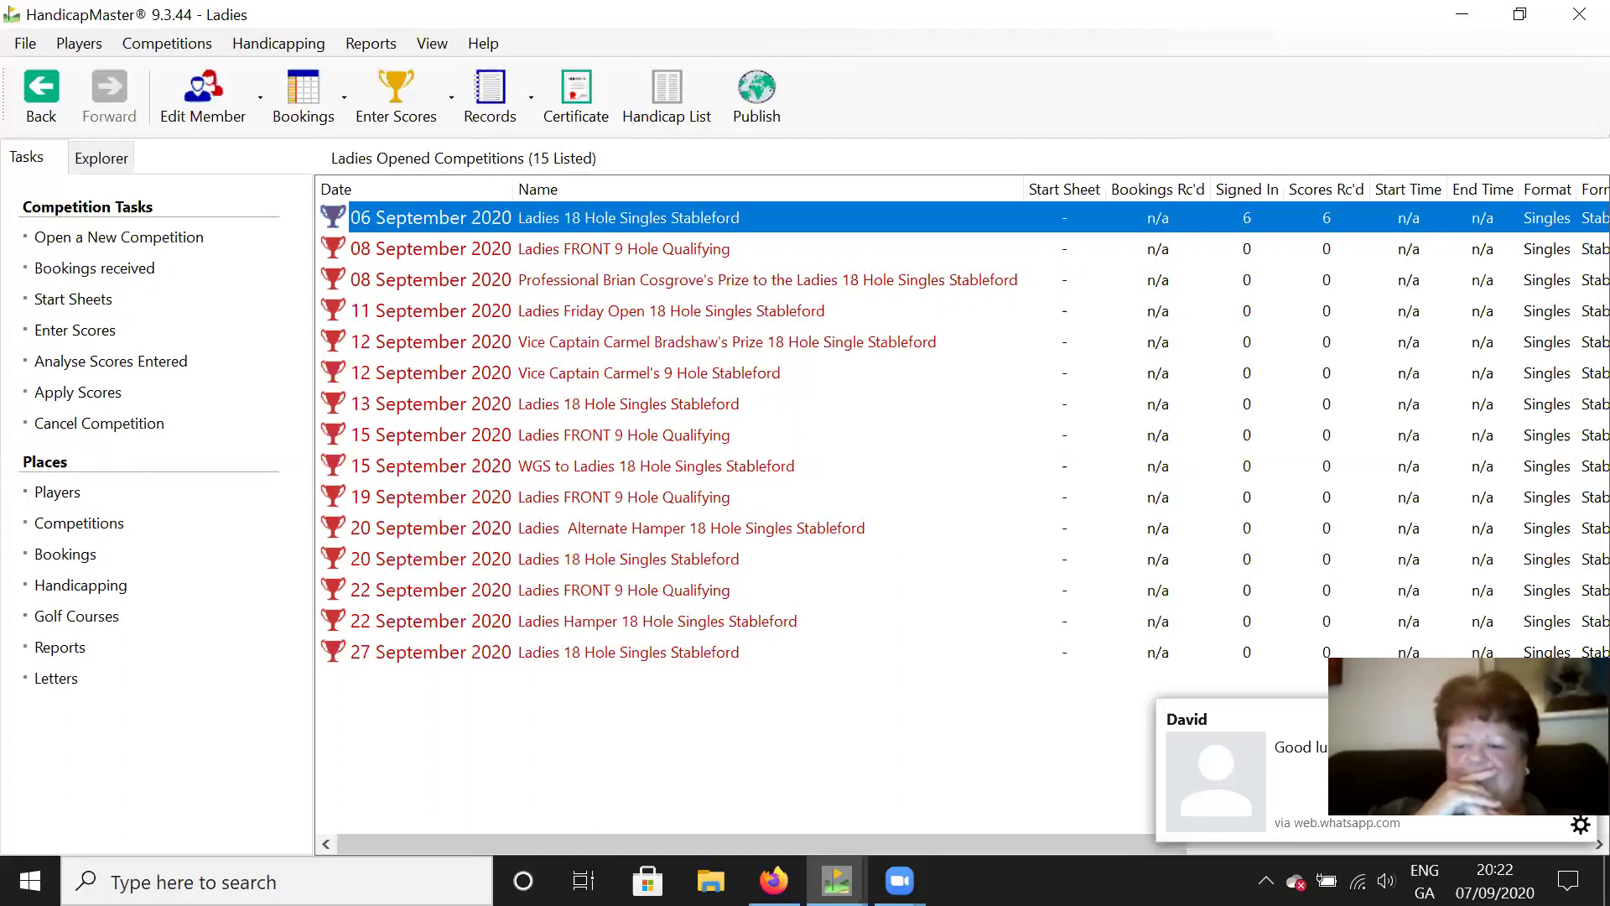
{"action": "left_click", "coordinate": [1383, 755]}
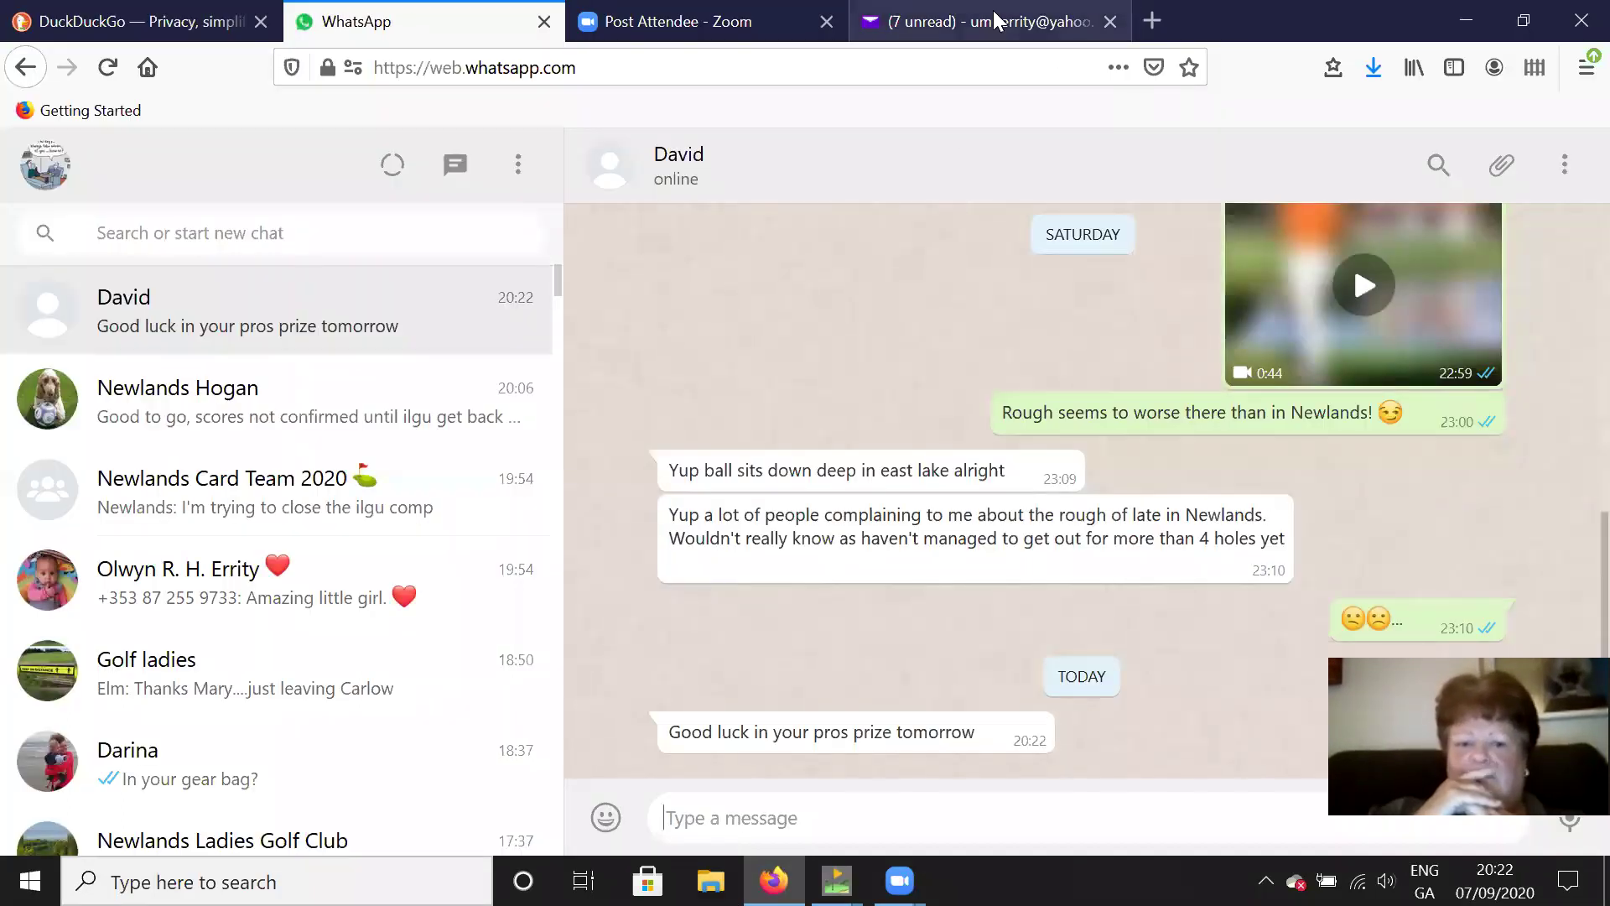
{"action": "left_click", "coordinate": [1149, 21]}
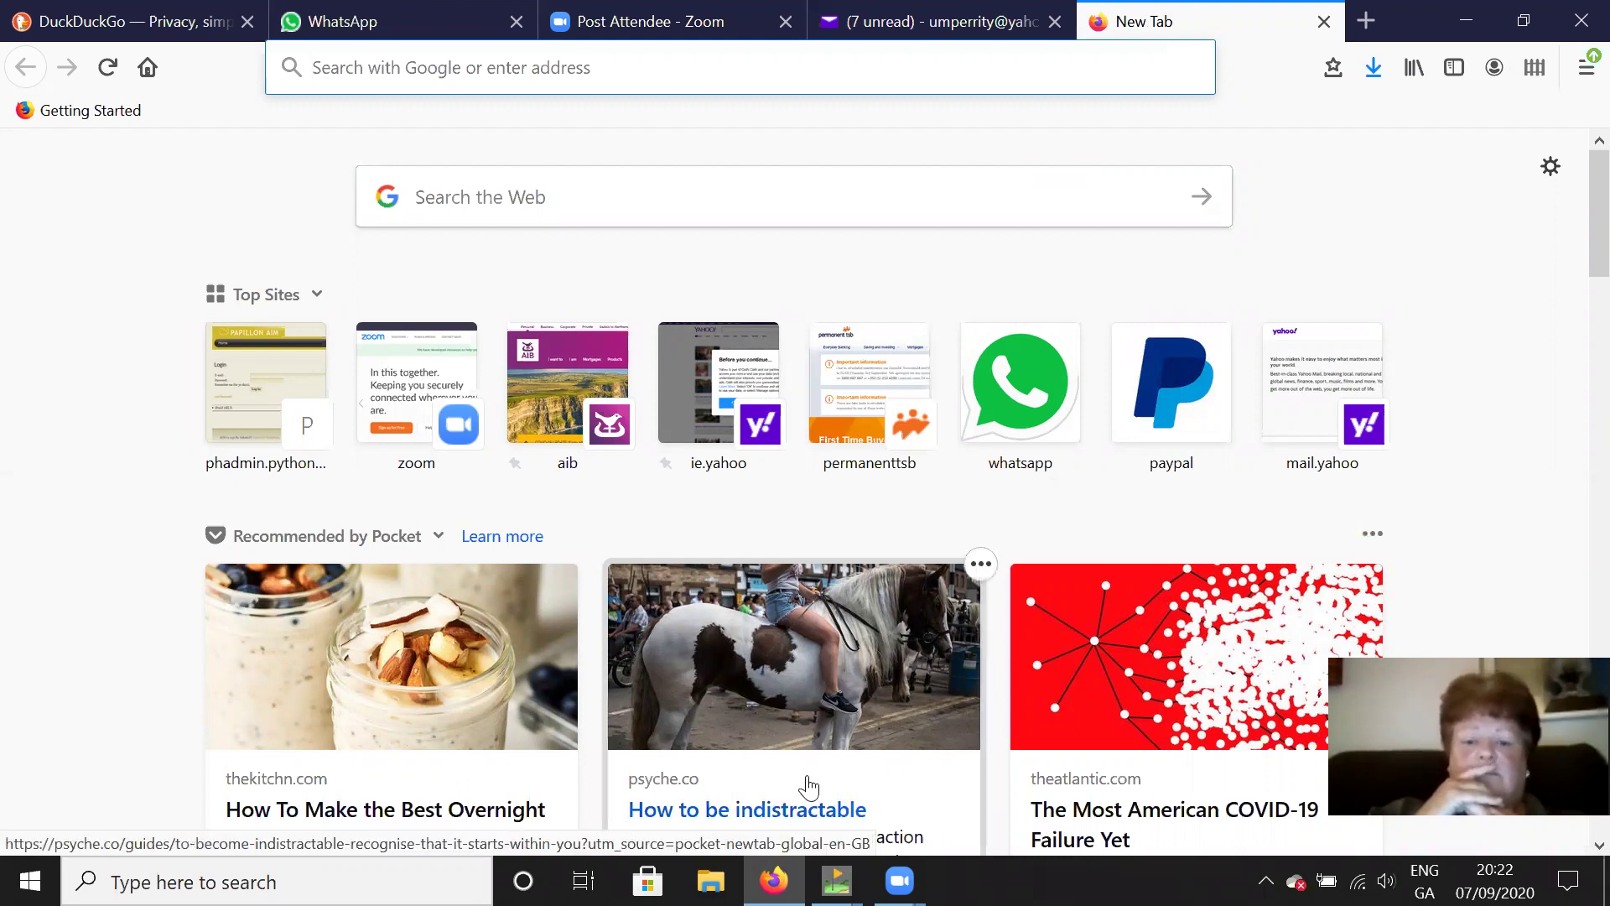
{"action": "left_click", "coordinate": [1473, 24]}
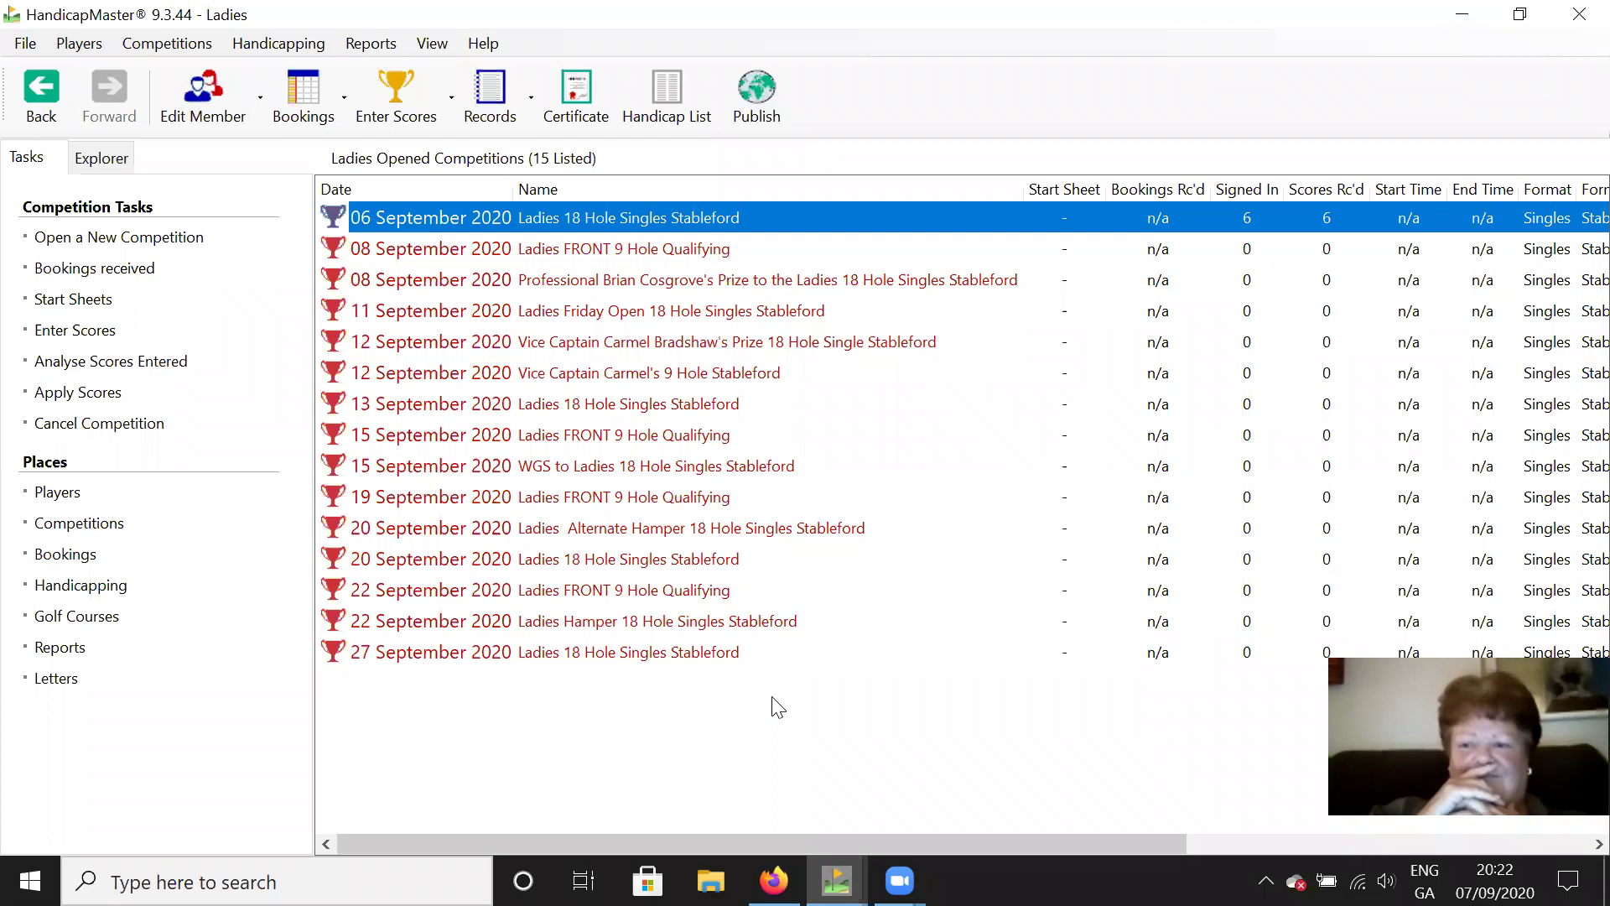
Open the ladies' closed competitions list from the competitions records.
{"action": "left_click", "coordinate": [84, 527]}
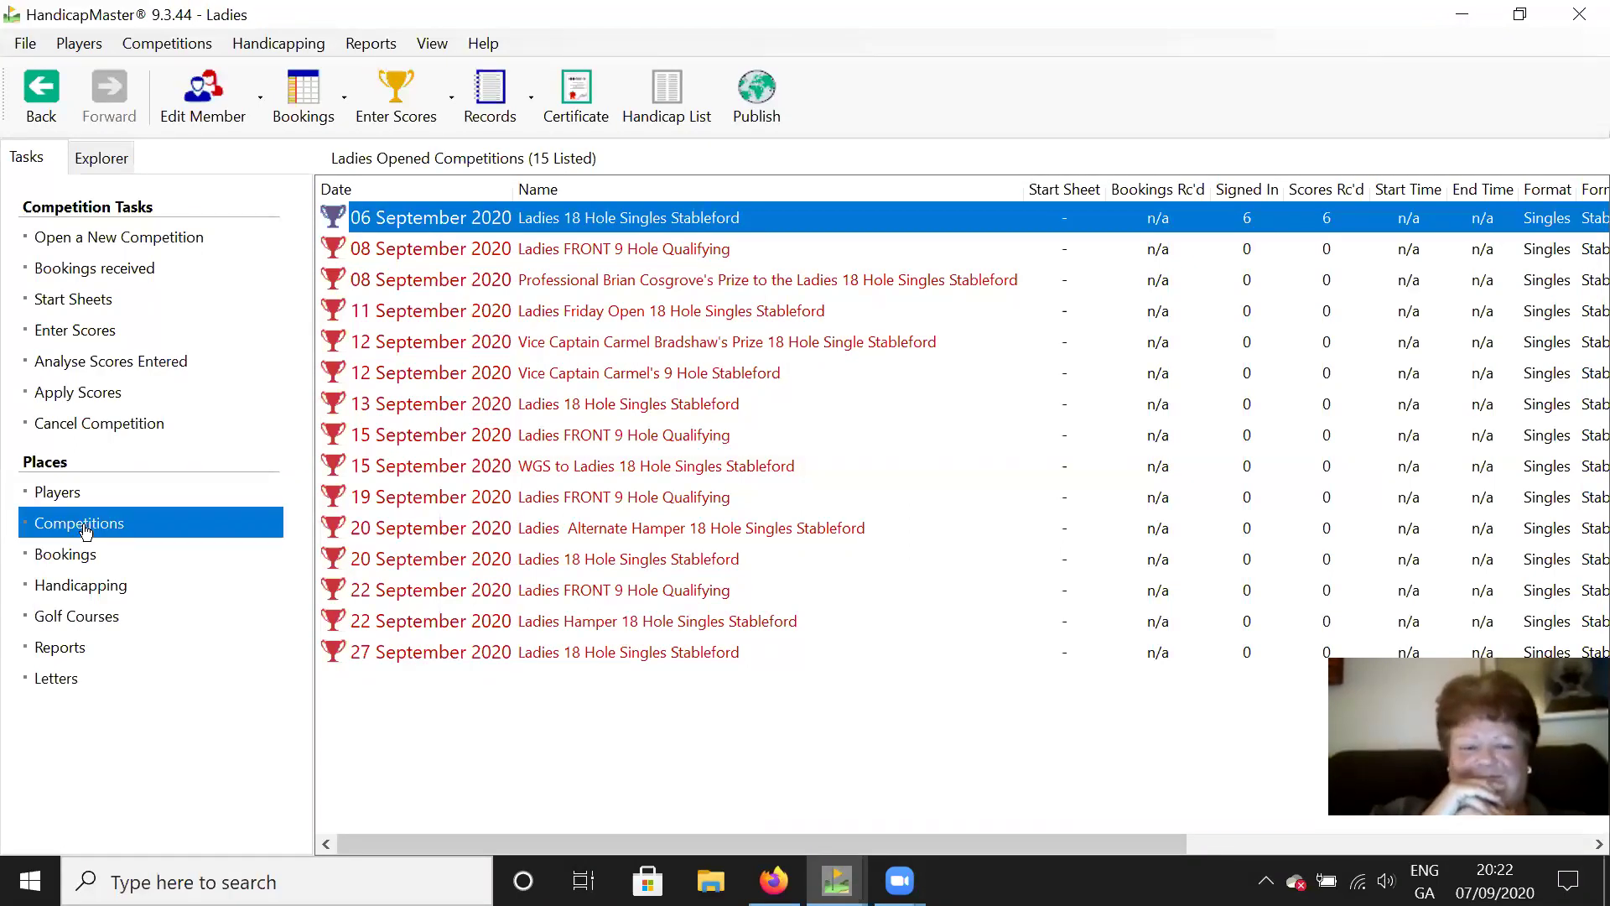
{"action": "left_click", "coordinate": [84, 526]}
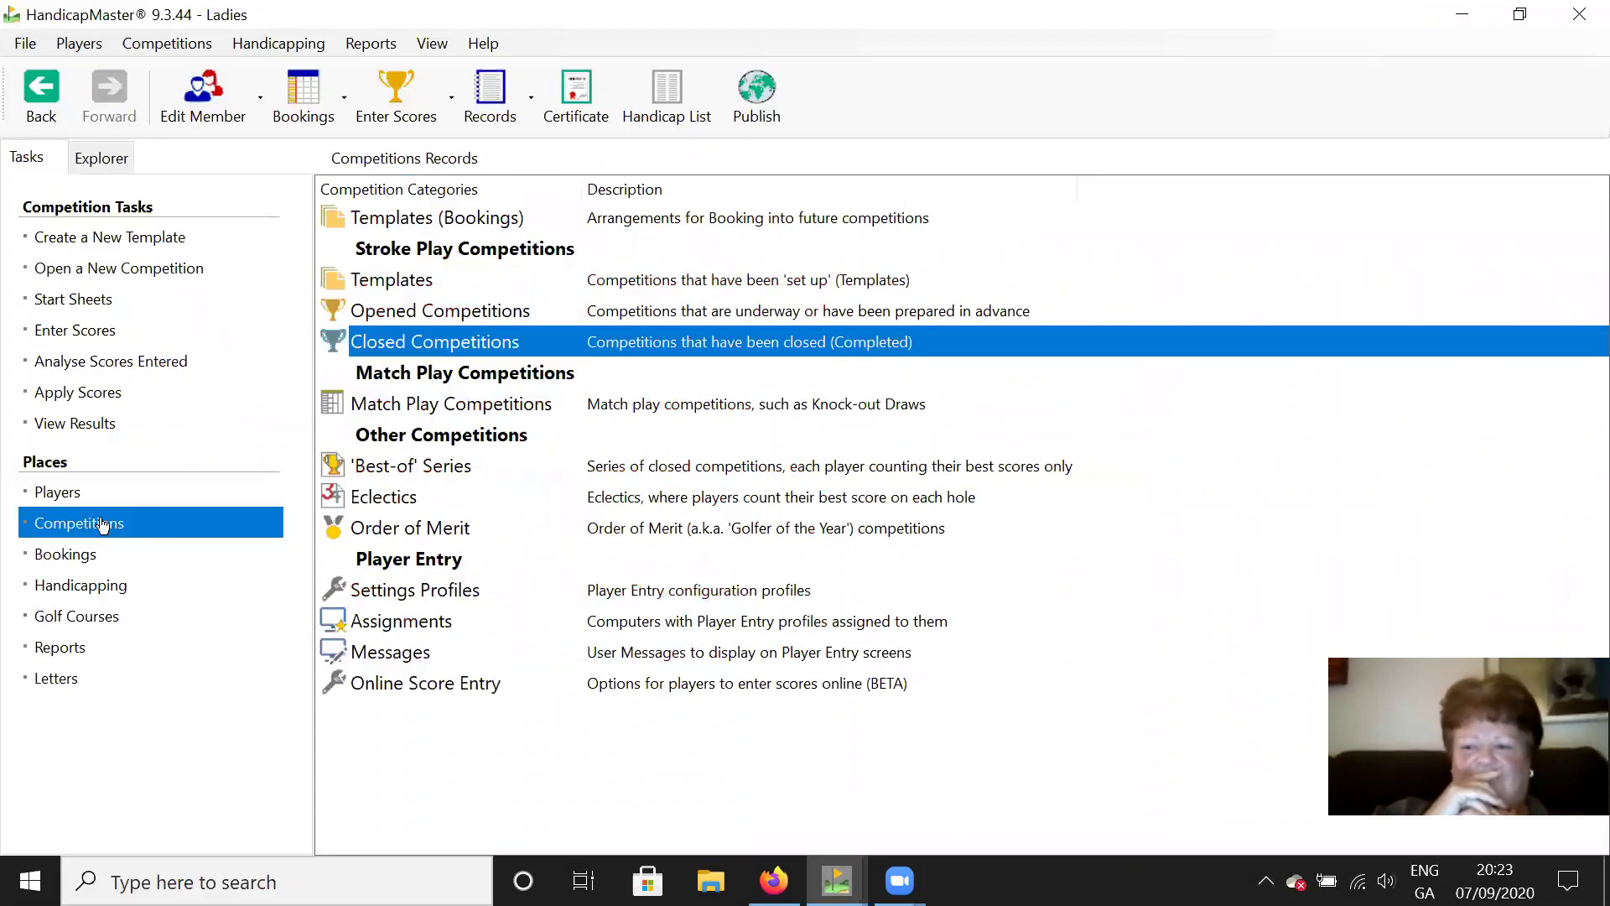
{"action": "left_click", "coordinate": [429, 314]}
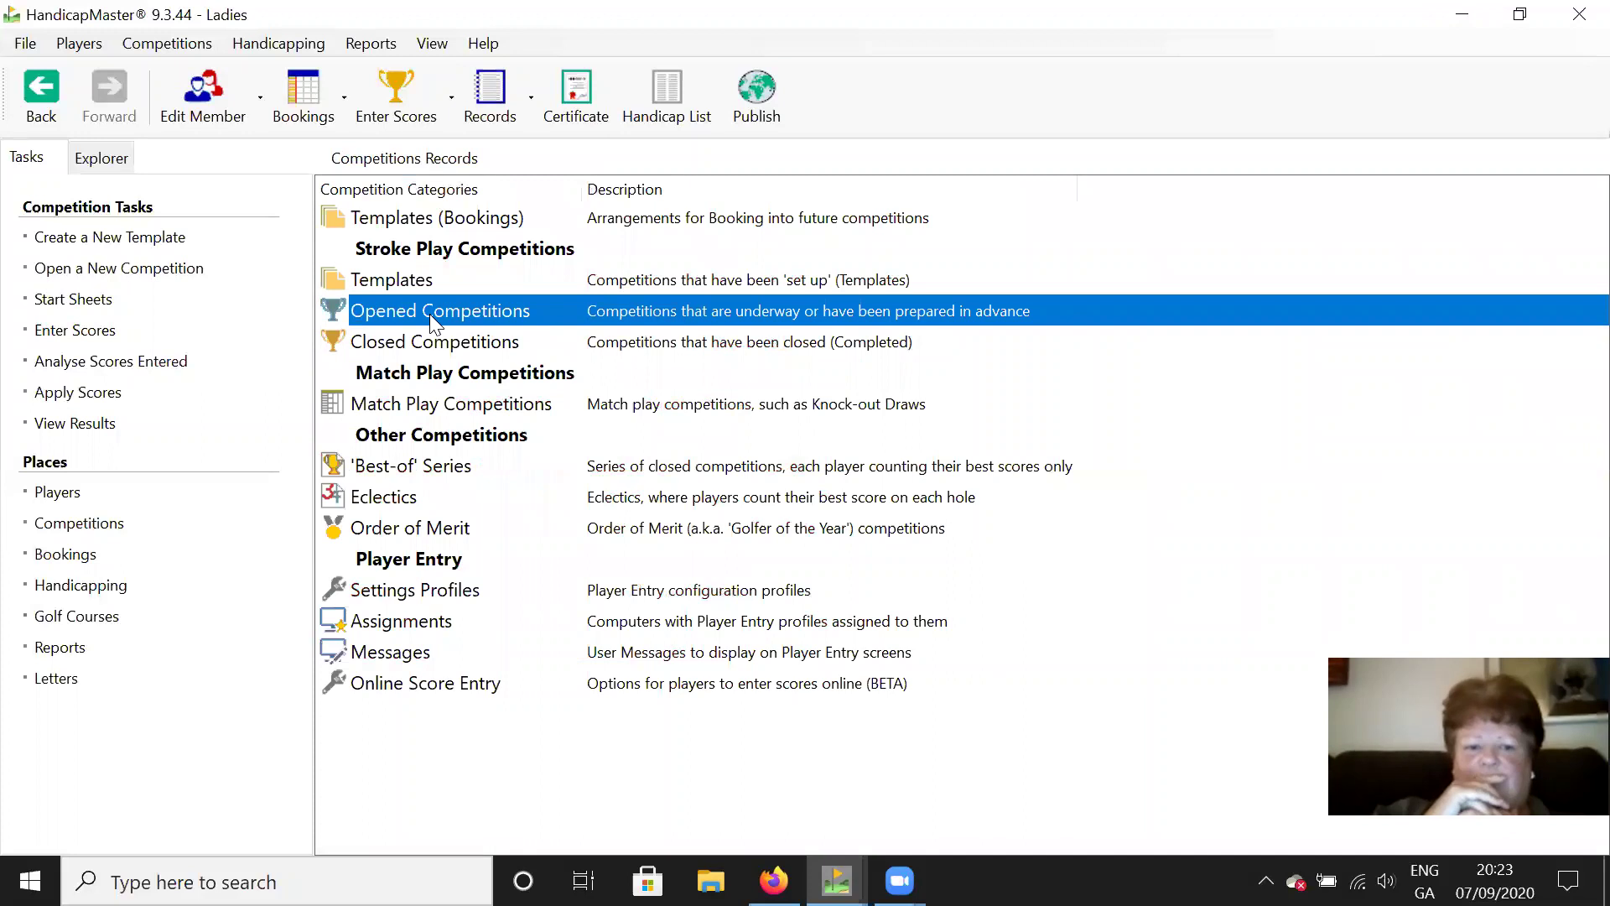
{"action": "double_click", "coordinate": [435, 351]}
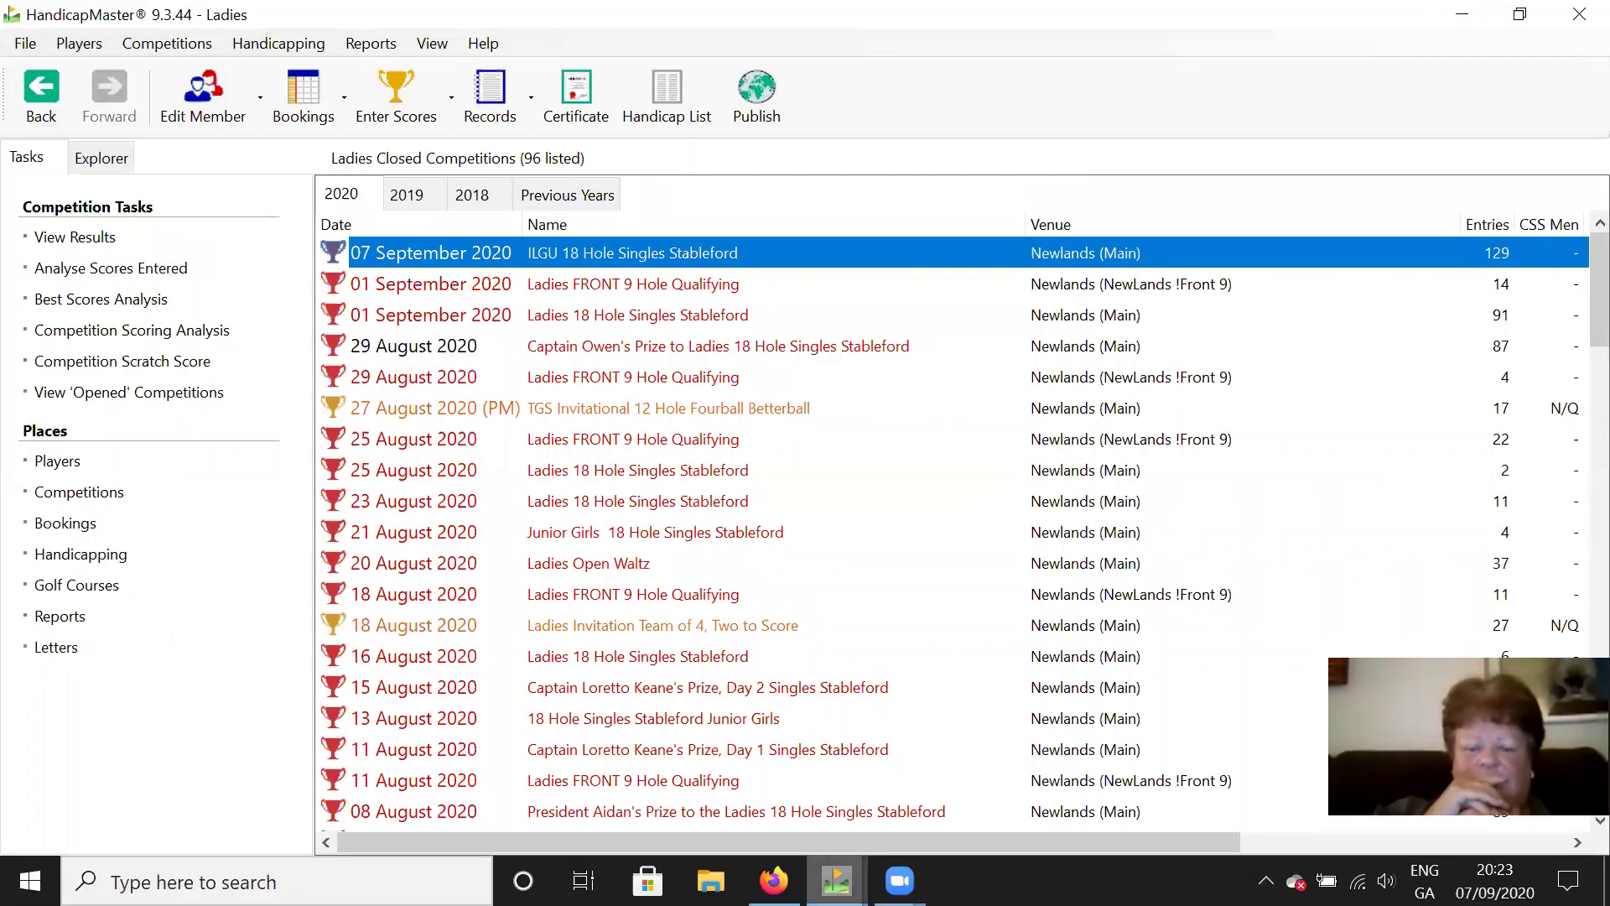
Close the window with the ladies' closed competitions, cancelling the internet publishing wizard and declining to publish men's records to Golfnet.
{"action": "mouse_move", "coordinate": [836, 881]}
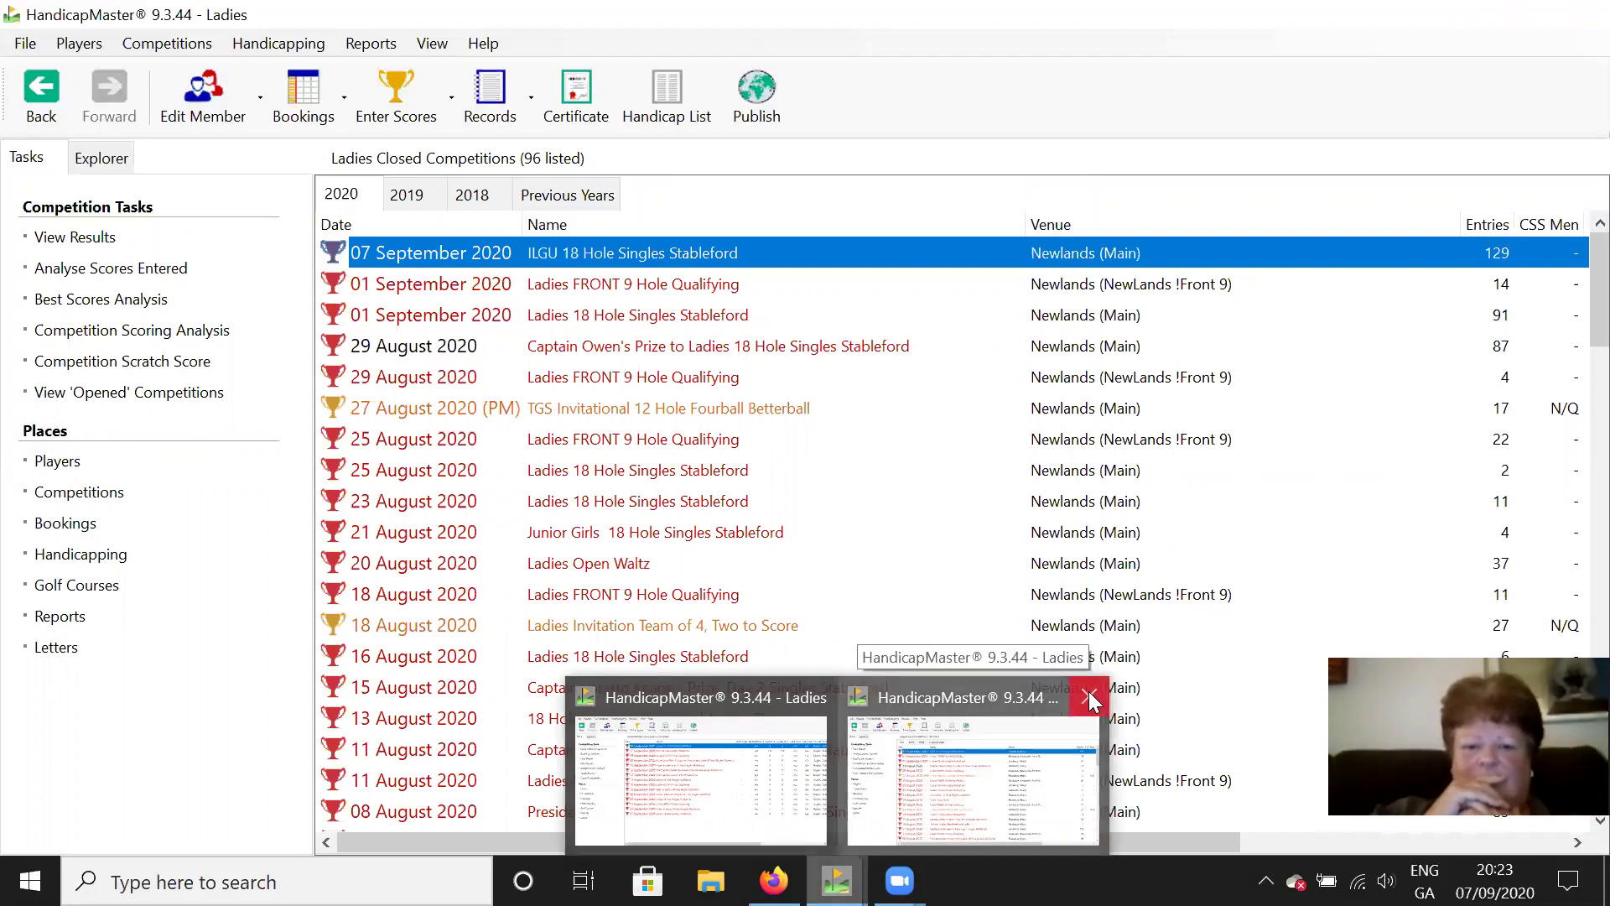
{"action": "left_click", "coordinate": [1089, 695]}
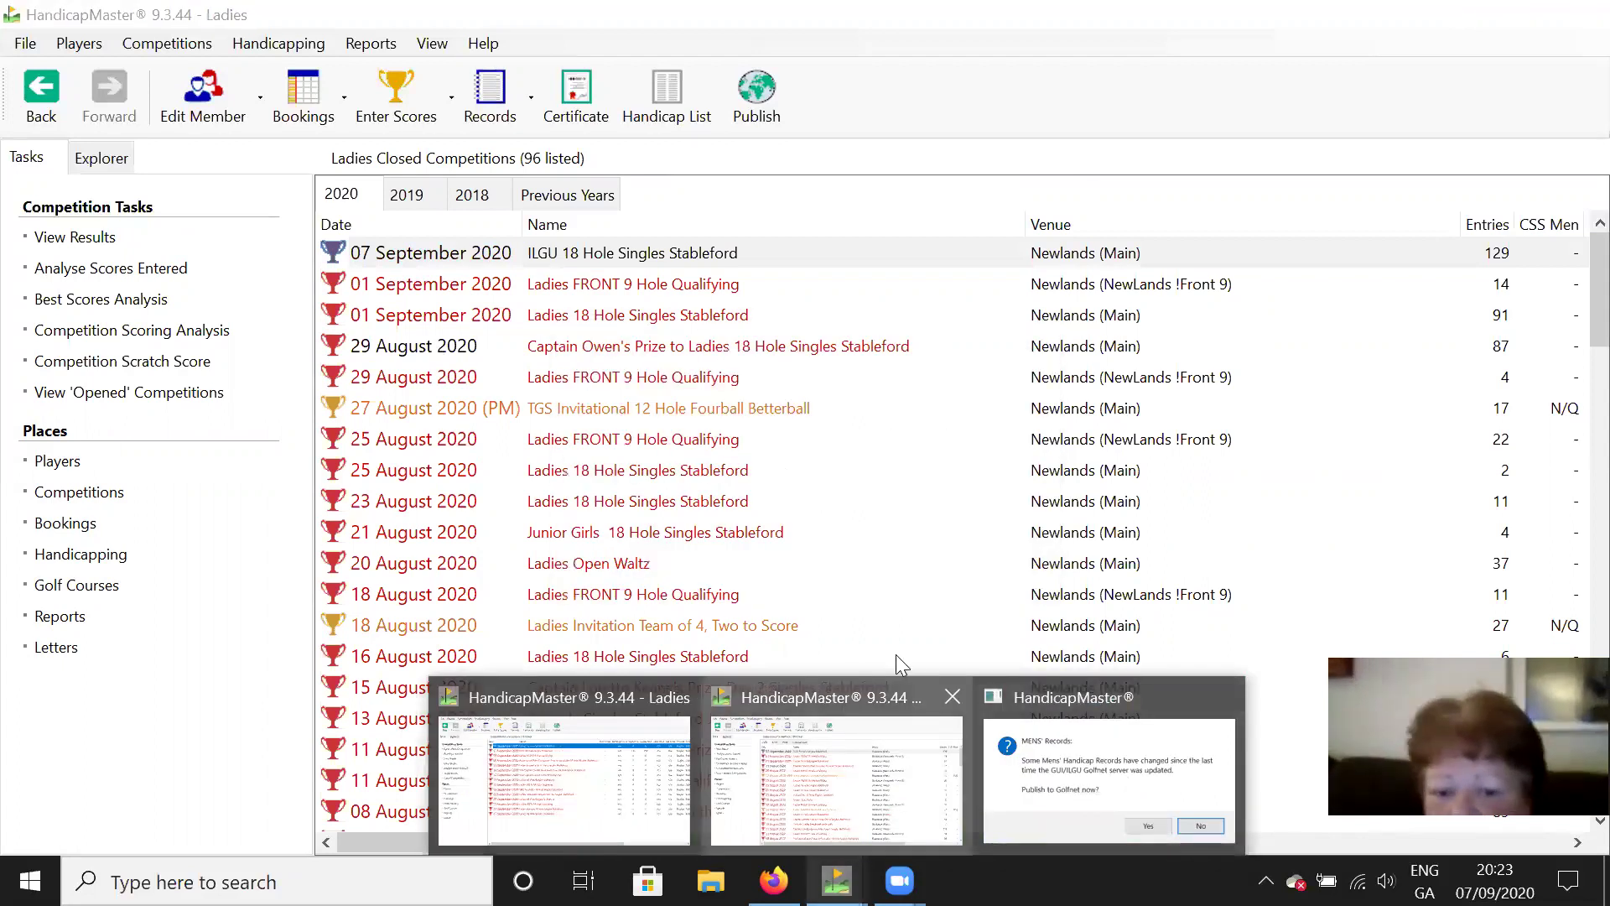
{"action": "left_click", "coordinate": [881, 564]}
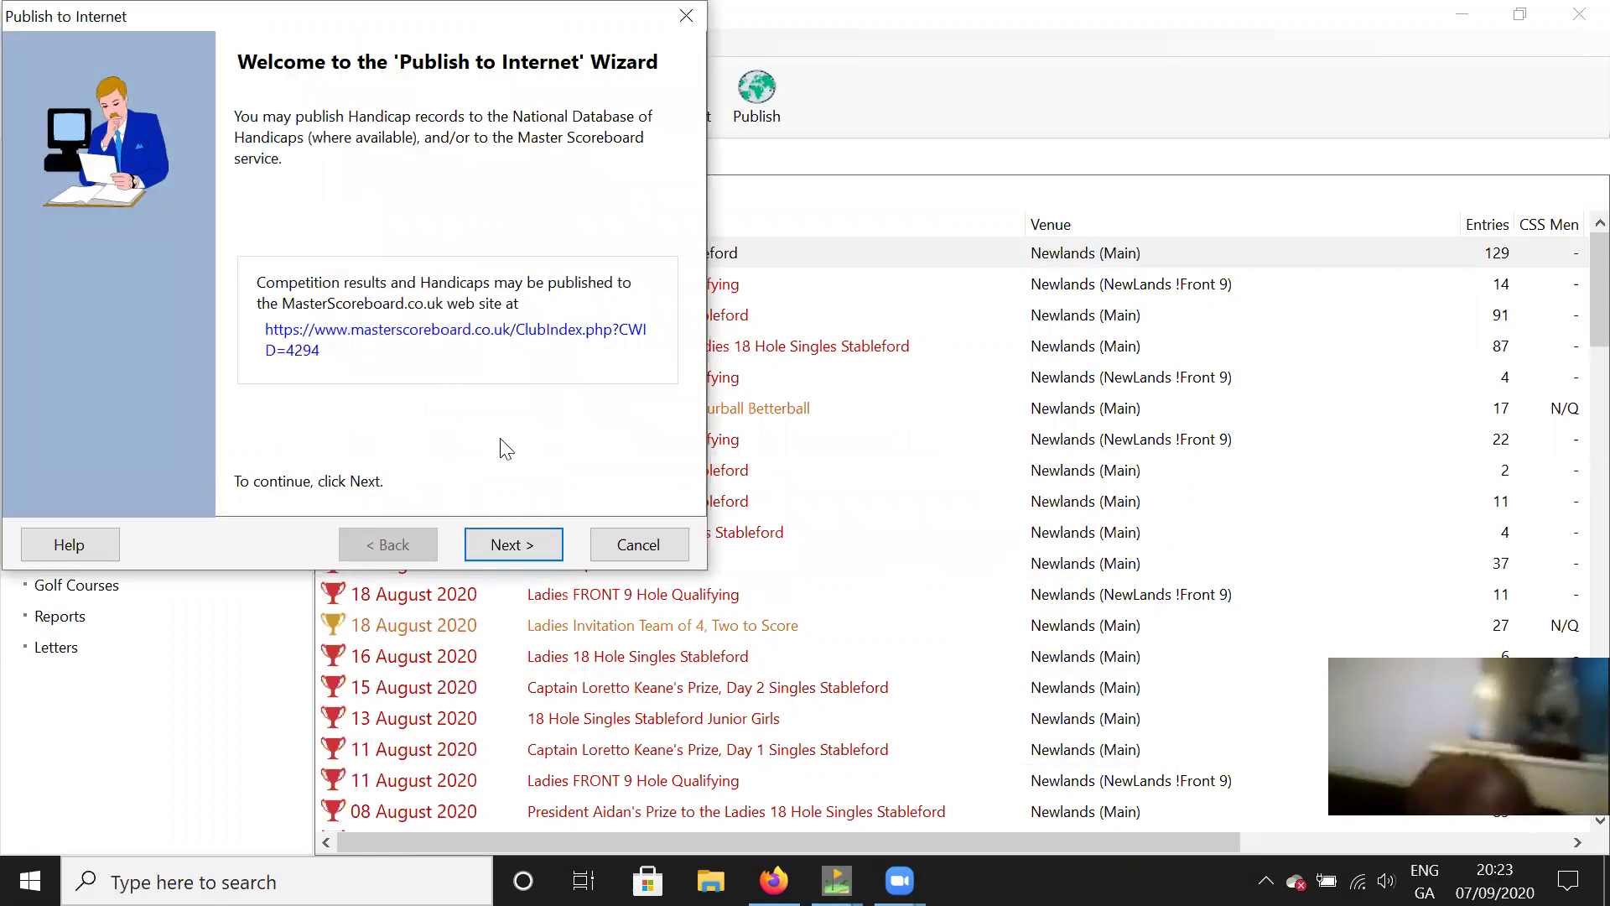
{"action": "left_click", "coordinate": [642, 557]}
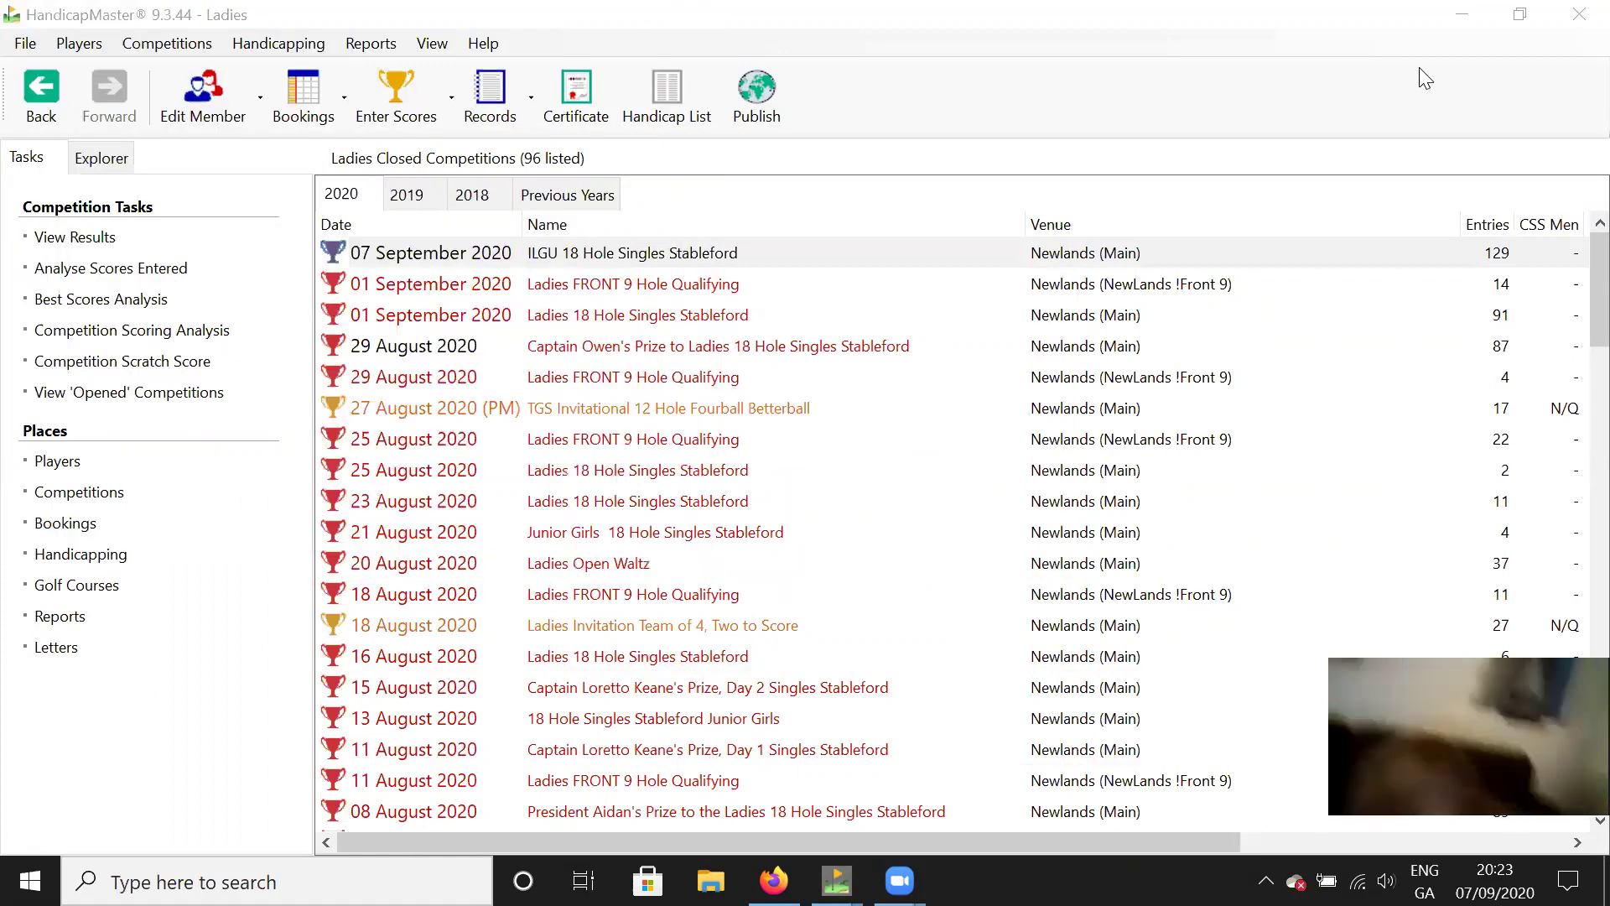
{"action": "left_click", "coordinate": [1576, 17]}
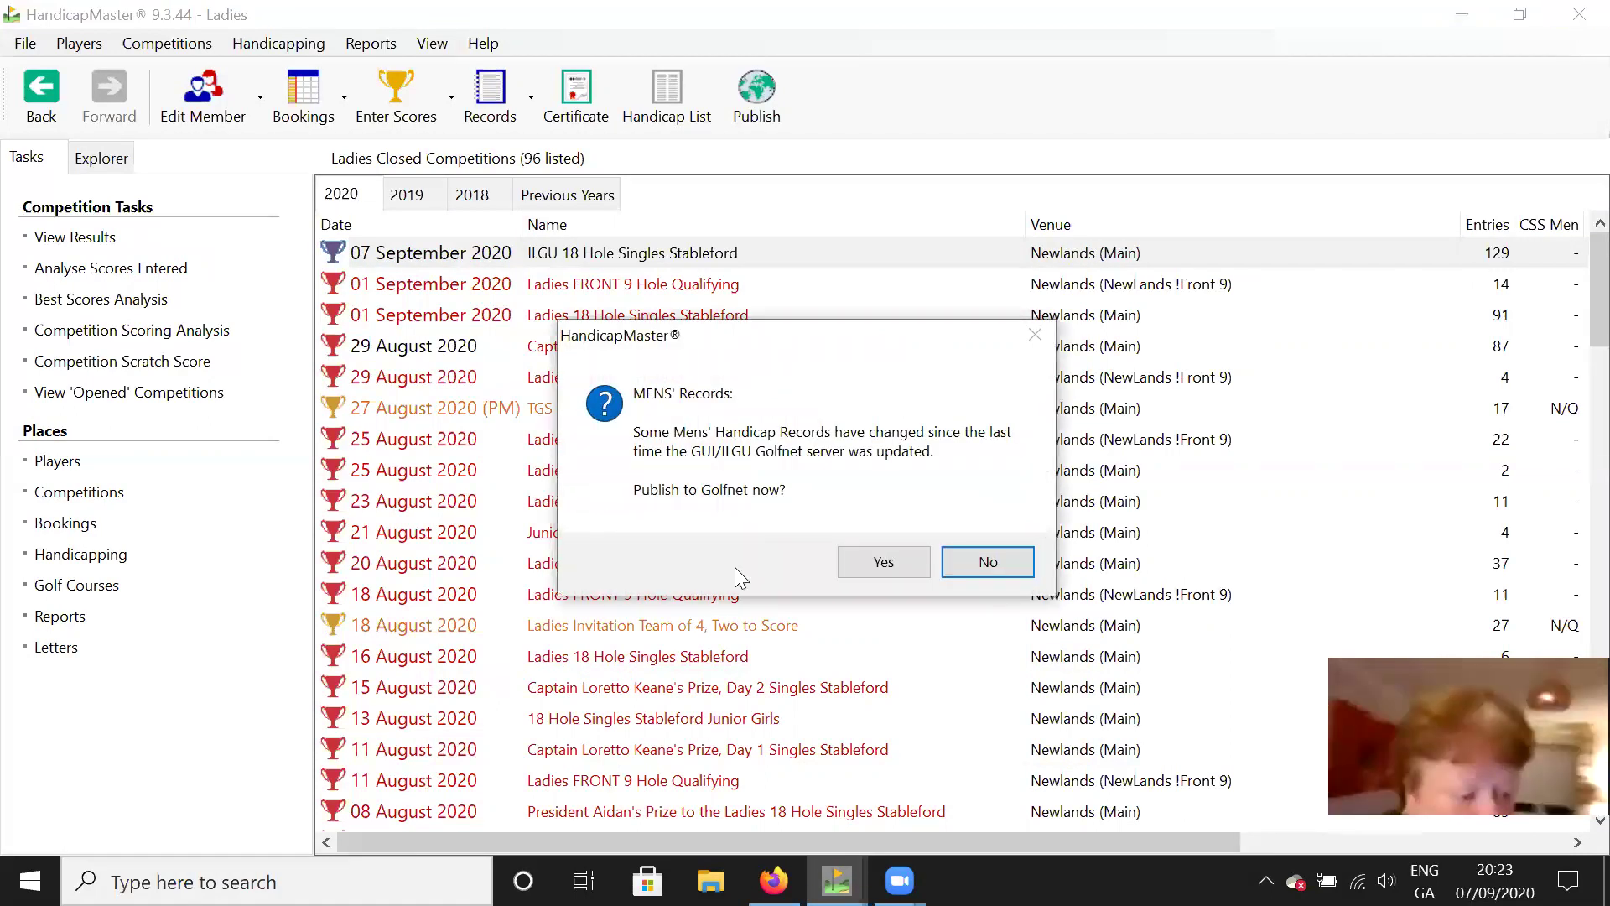
{"action": "left_click", "coordinate": [978, 562]}
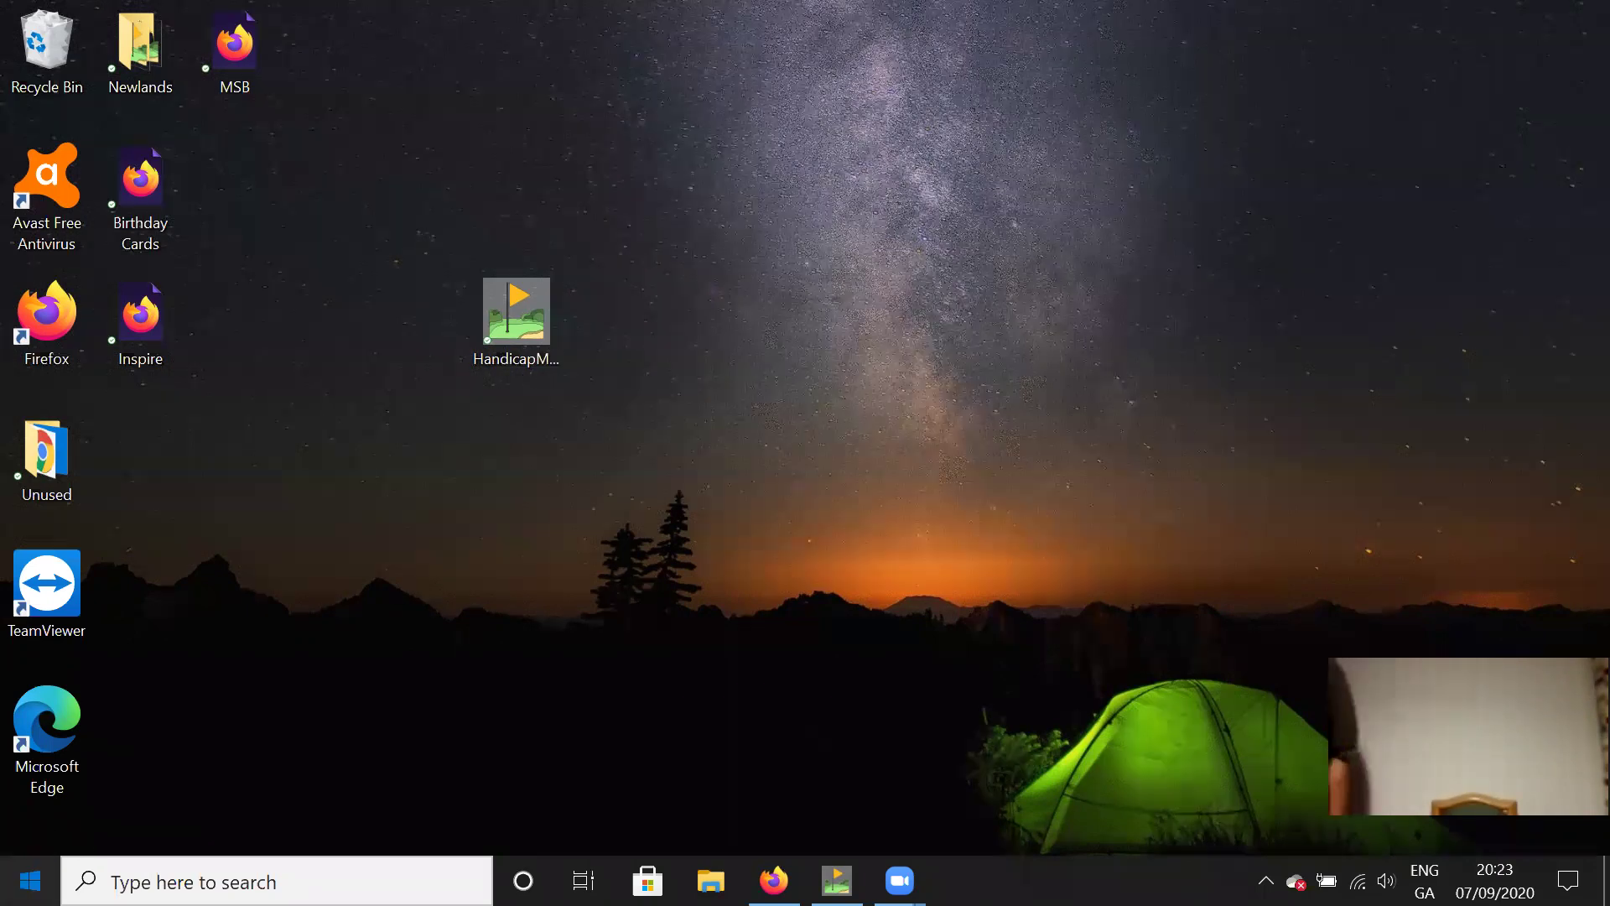
Switch to Firefox and load the Newlands Golf Club WordPress login page in a new tab.
{"action": "key", "text": "super"}
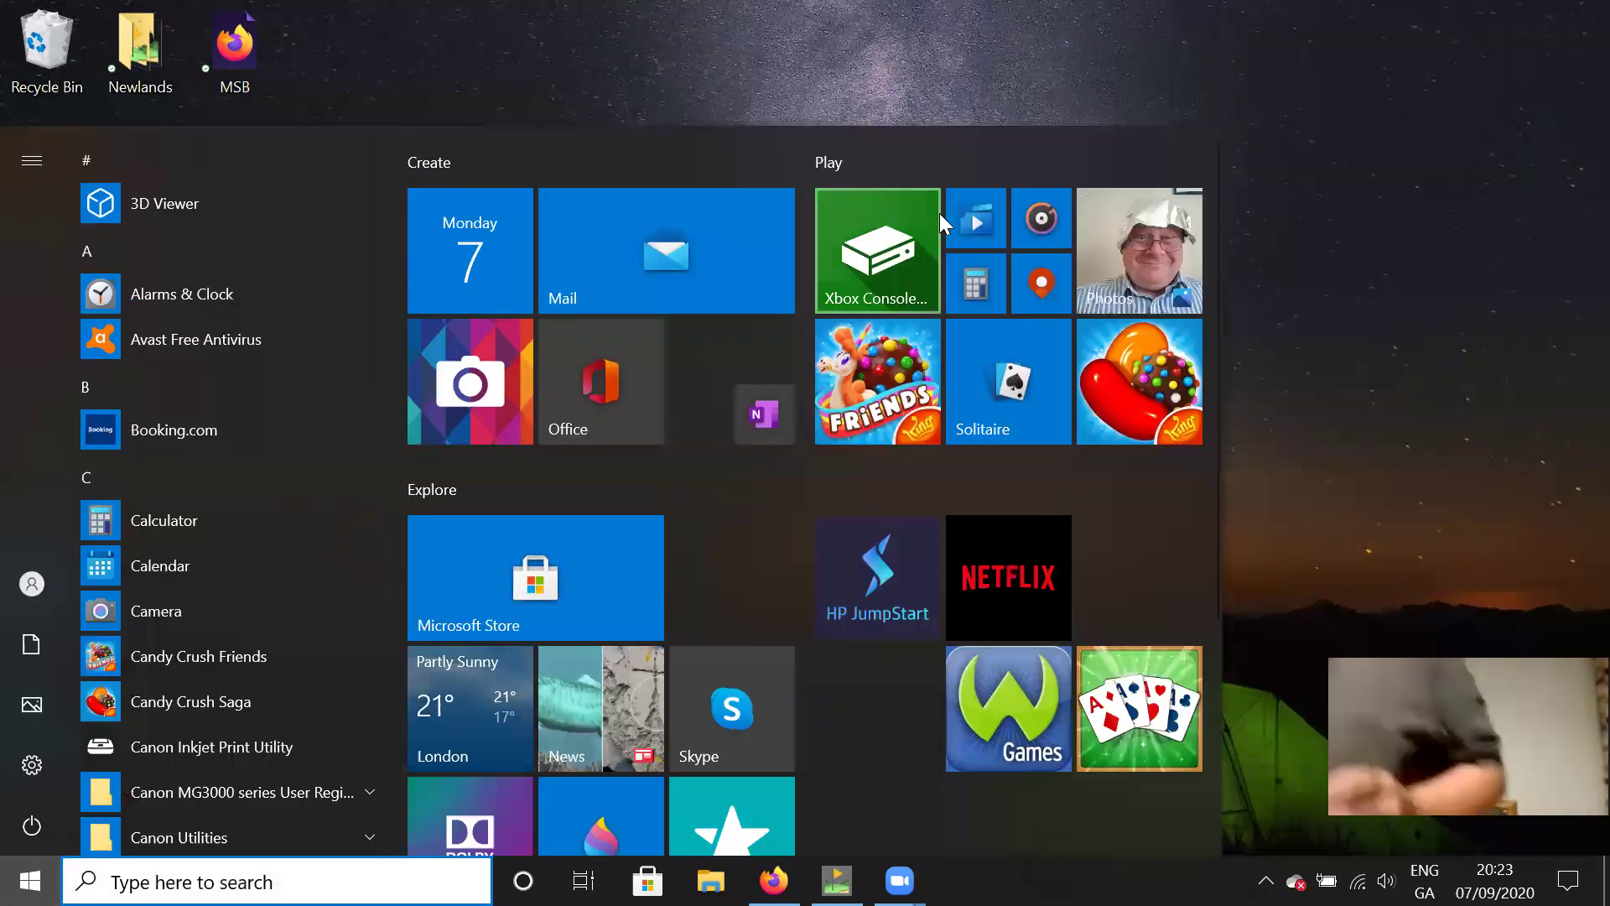
{"action": "left_click", "coordinate": [936, 27]}
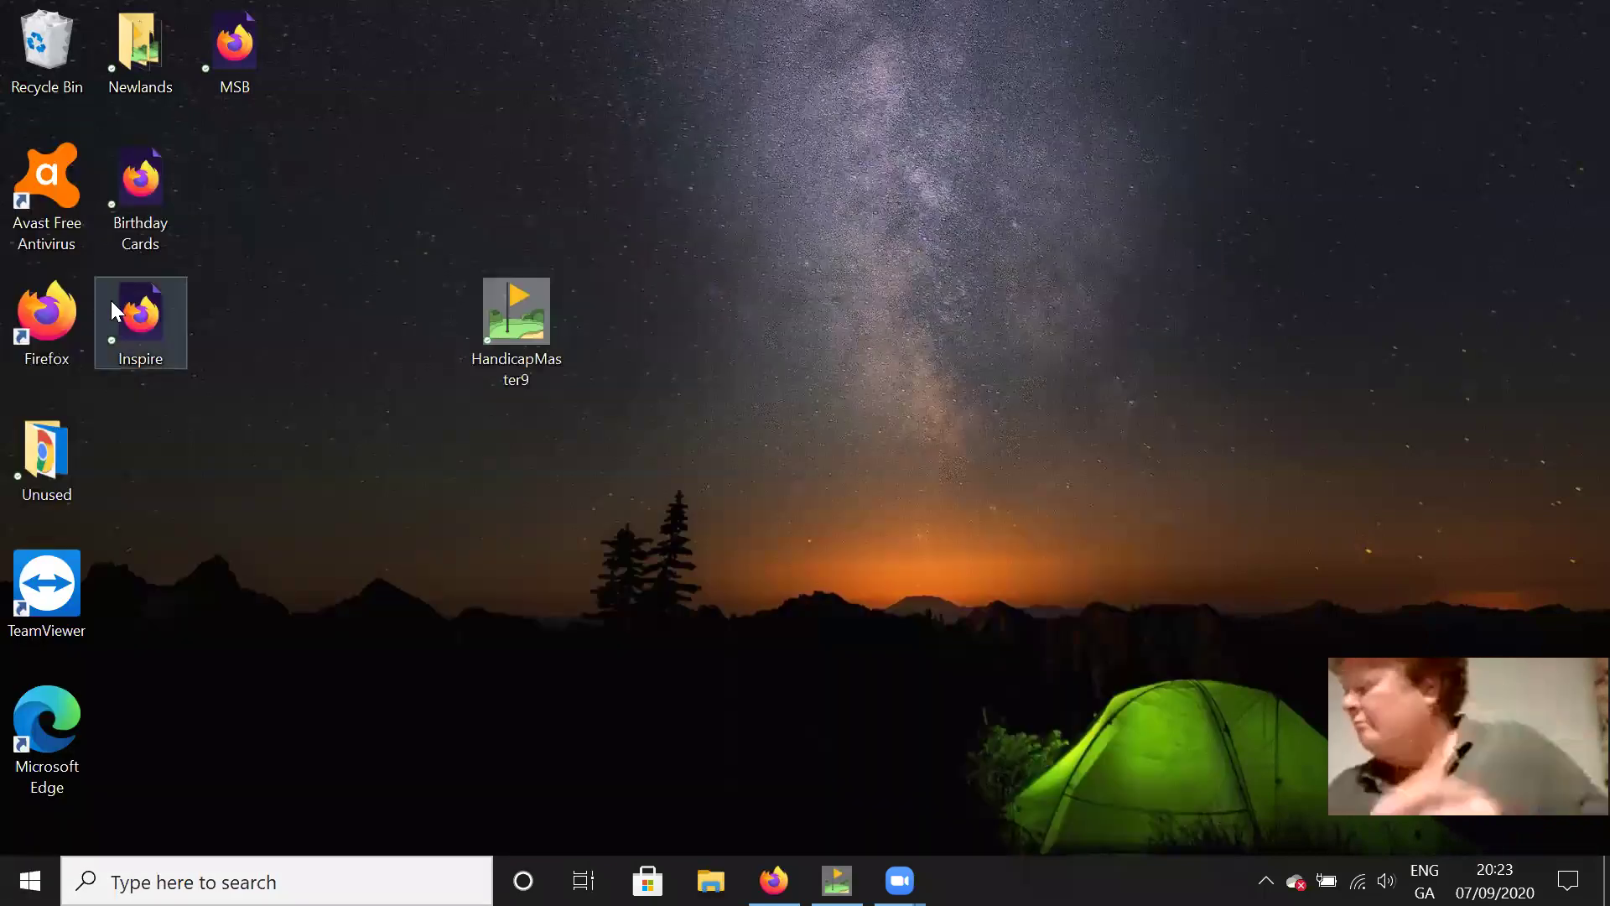
{"action": "double_click", "coordinate": [51, 313]}
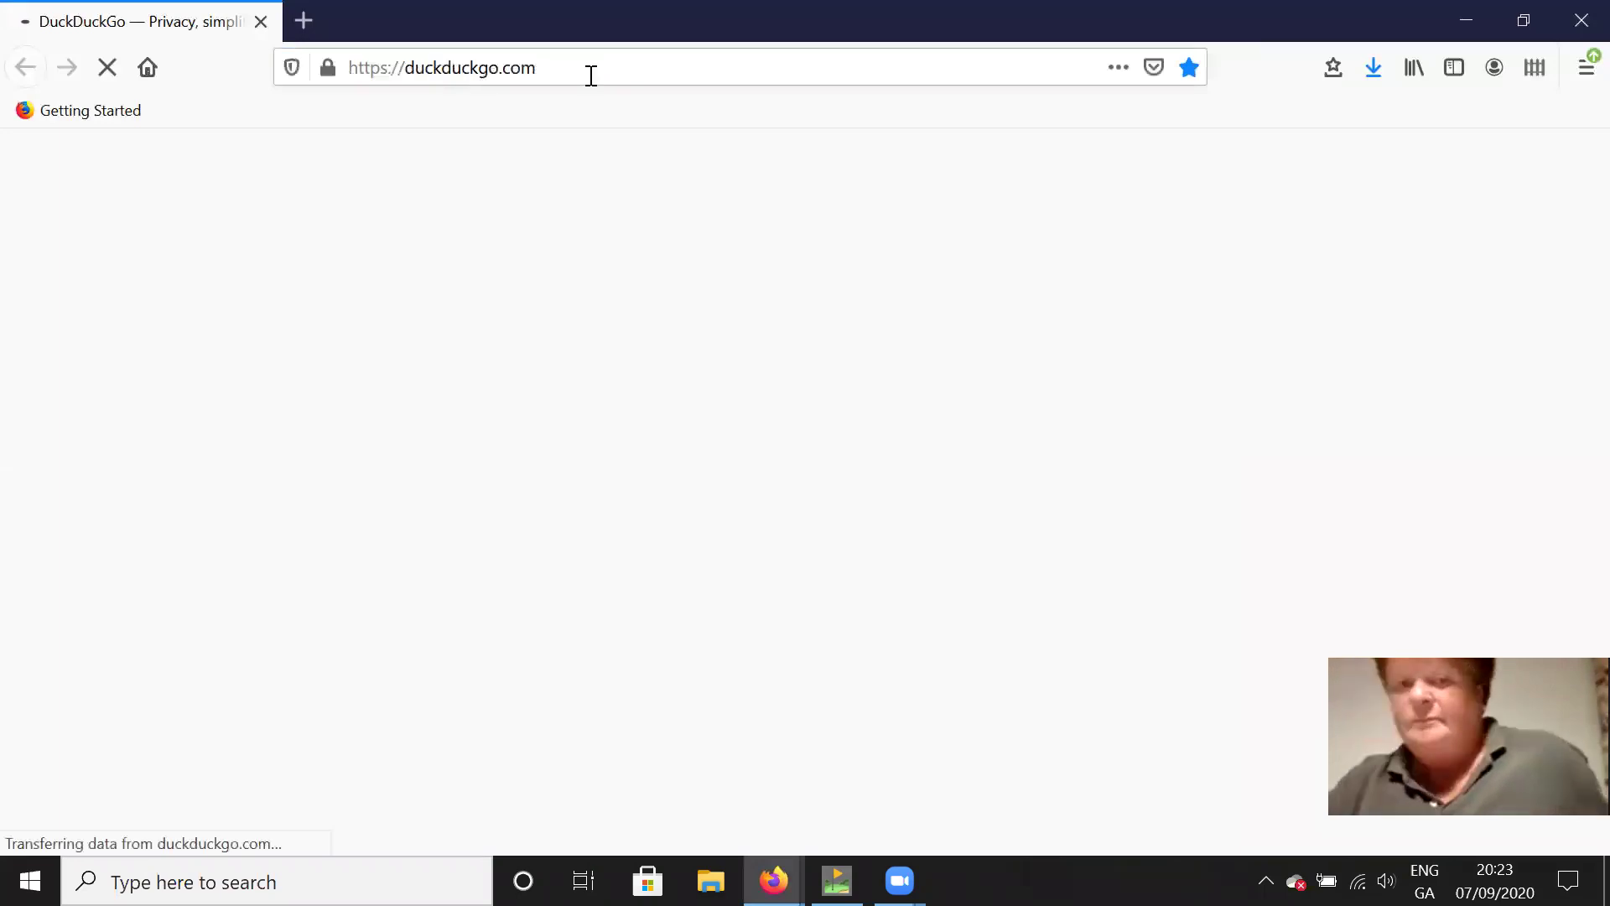
{"action": "left_click", "coordinate": [304, 21]}
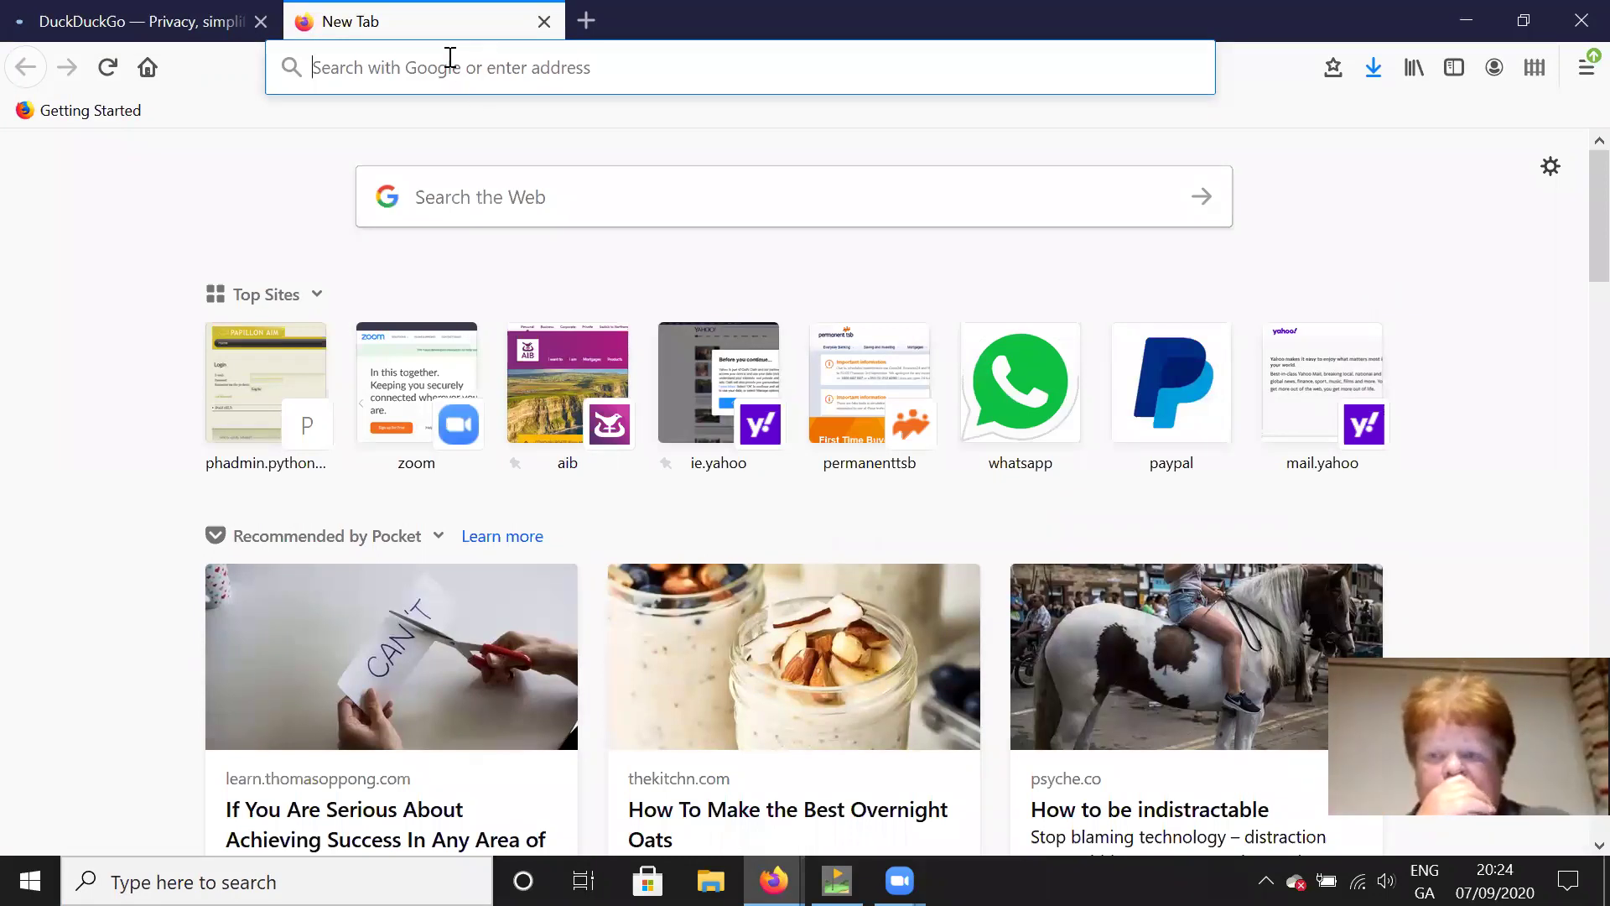
{"action": "type", "text": "www.permanent"}
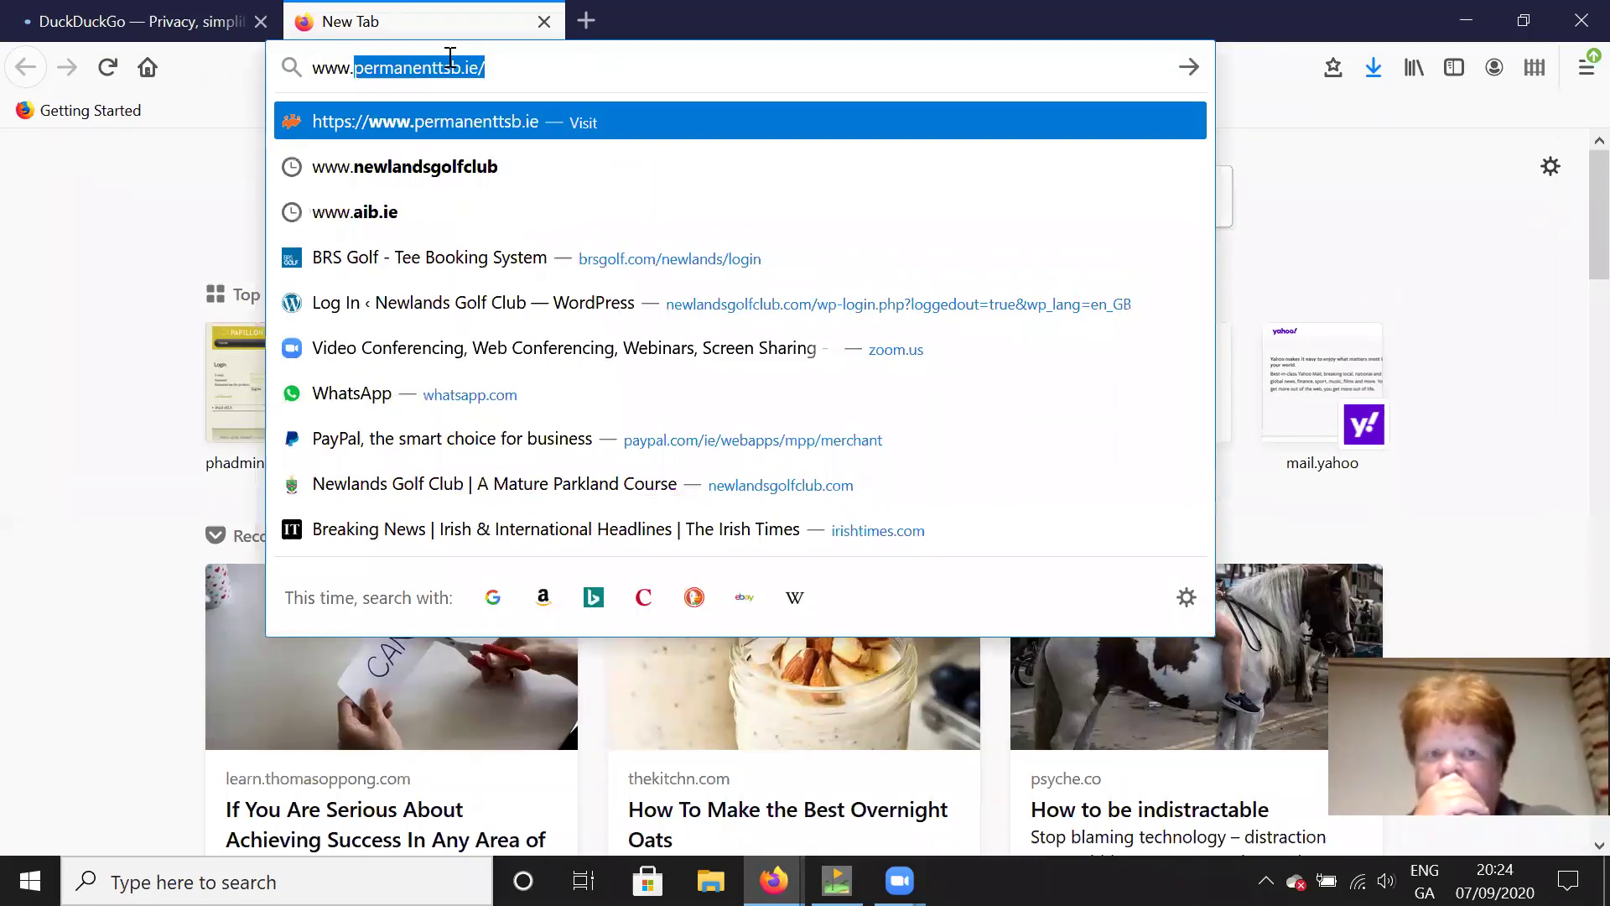
{"action": "key", "text": "Escape"}
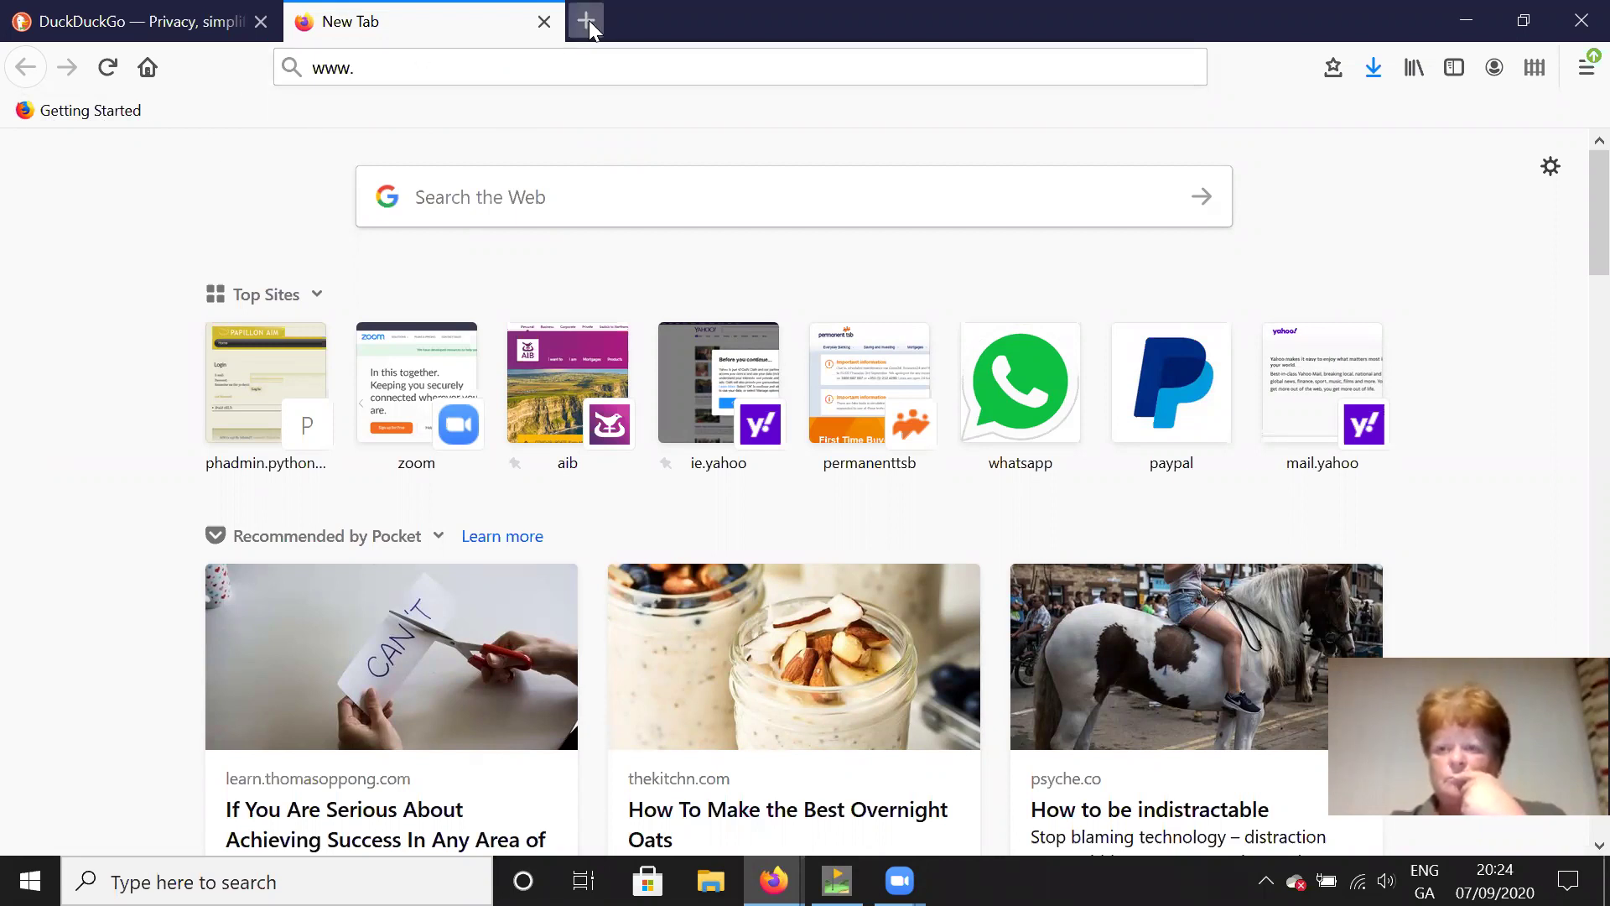
{"action": "left_click", "coordinate": [510, 60]}
{"action": "type", "text": "p"}
{"action": "type", "text": "newland"}
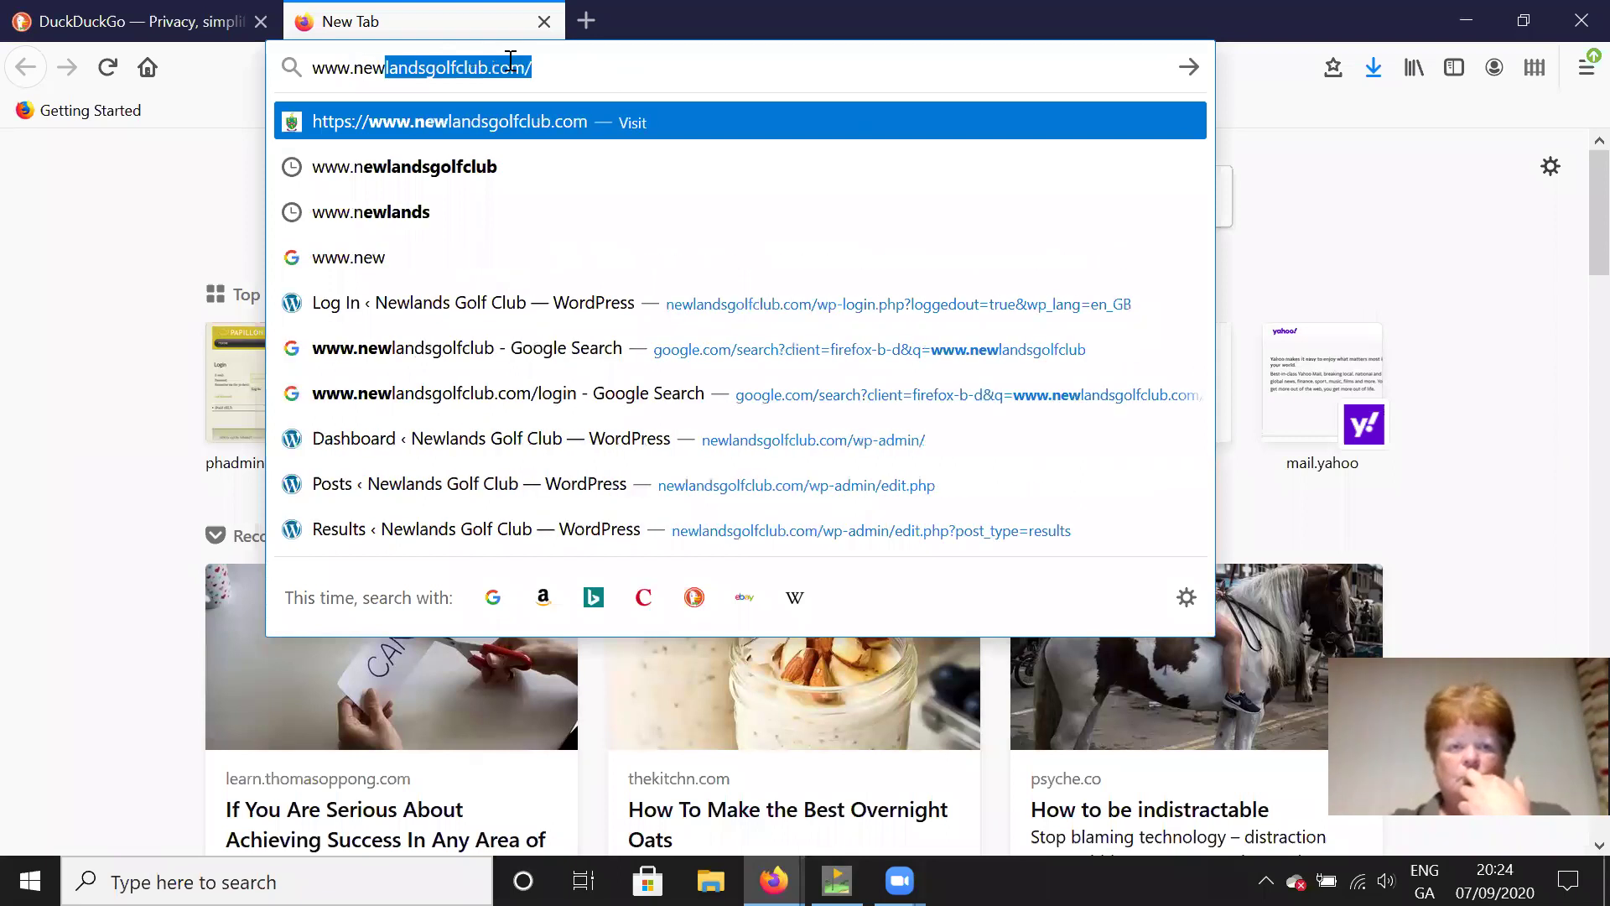
{"action": "type", "text": "s"}
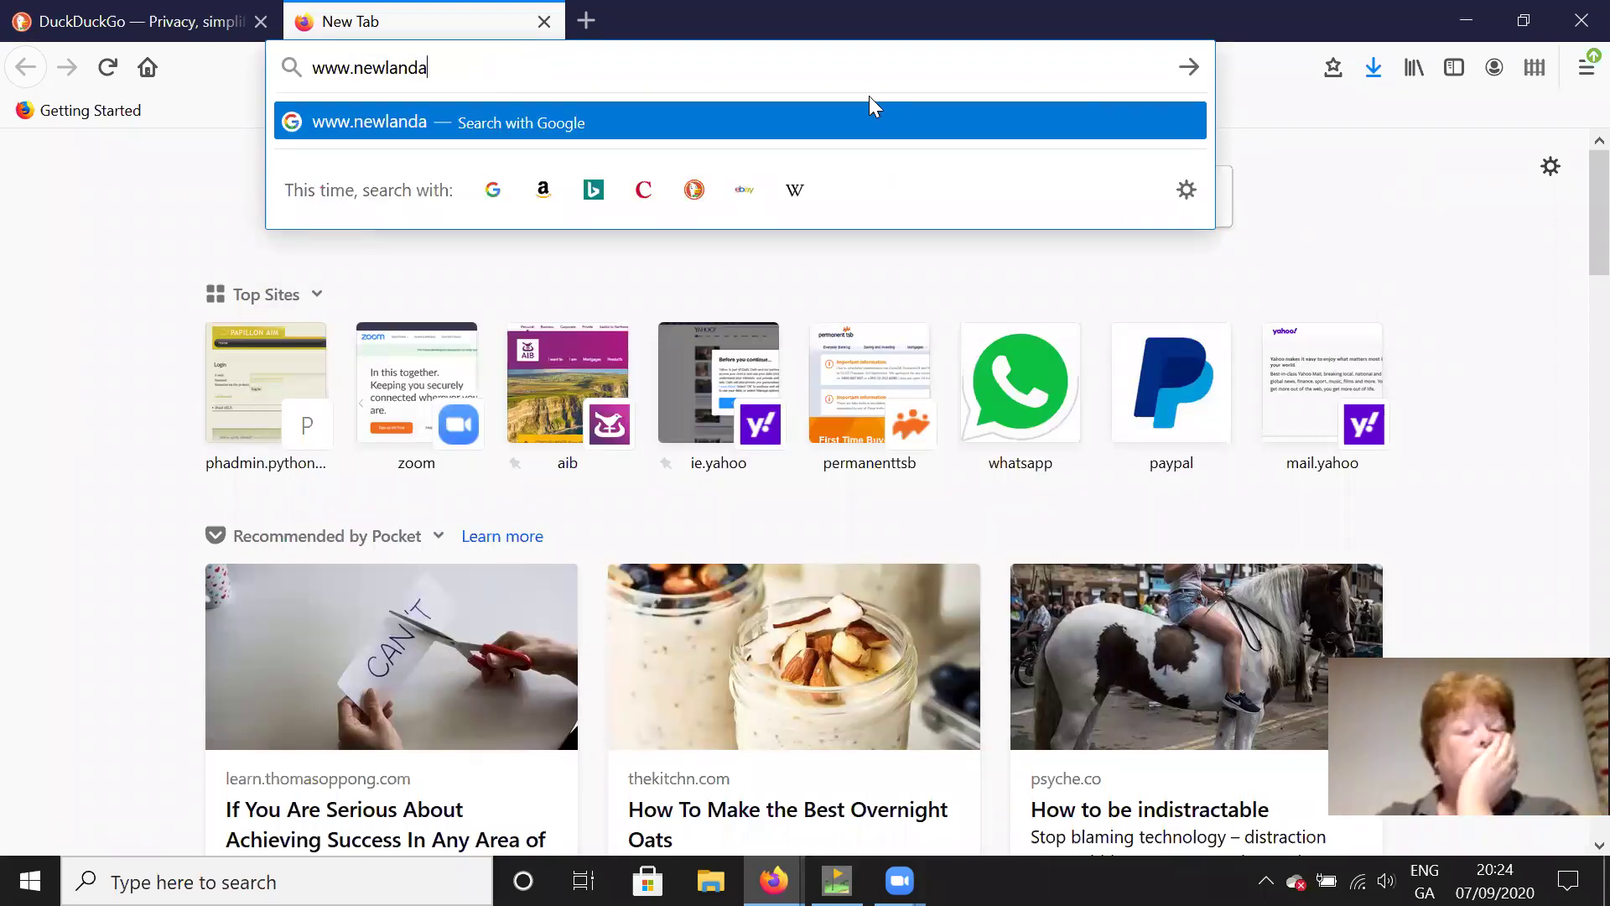
{"action": "key", "text": "BackSpace"}
{"action": "left_click", "coordinate": [945, 267]}
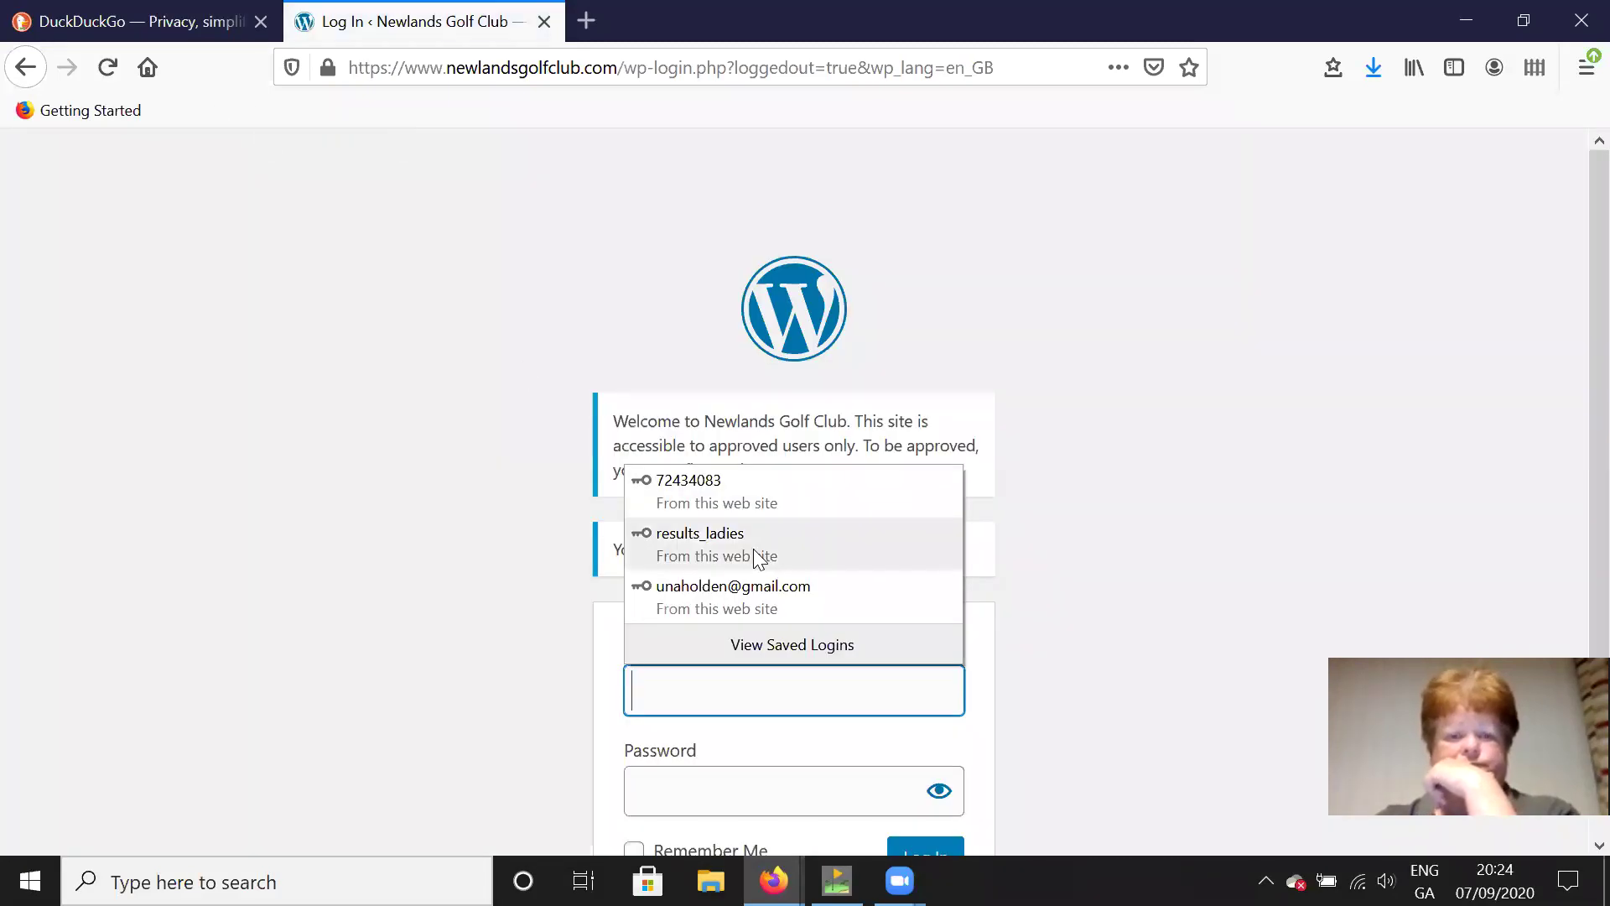
Log in to the site with the saved results_ladies username and its account password.
{"action": "left_click", "coordinate": [753, 549]}
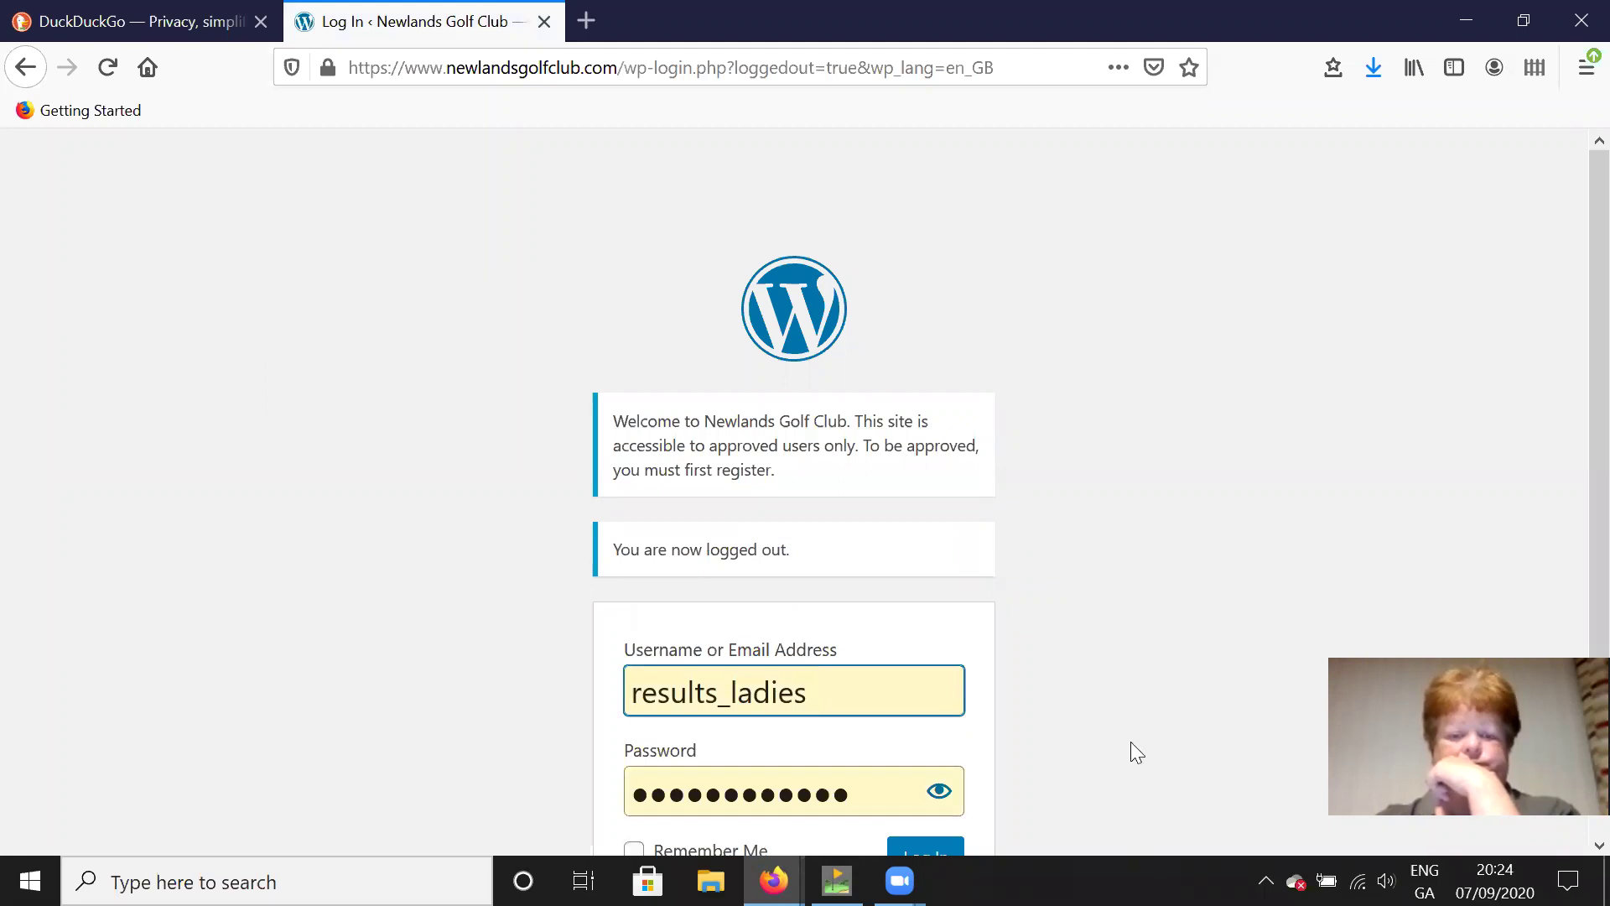
{"action": "scroll", "coordinate": [1569, 847], "scroll_direction": "down", "scroll_amount": 3}
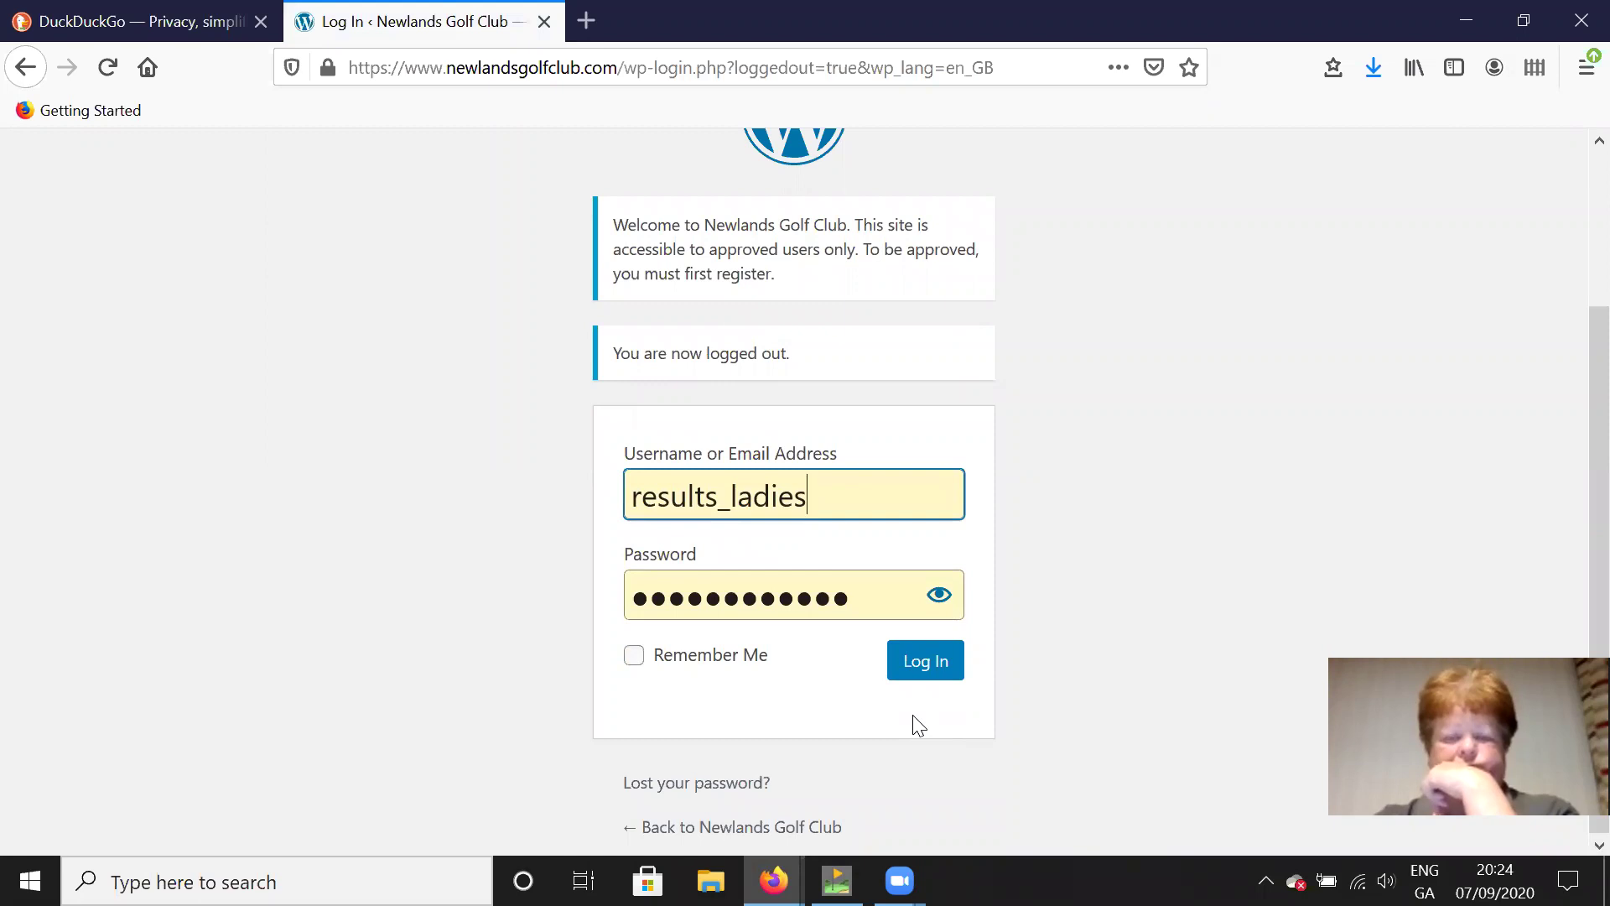
{"action": "left_click", "coordinate": [918, 666]}
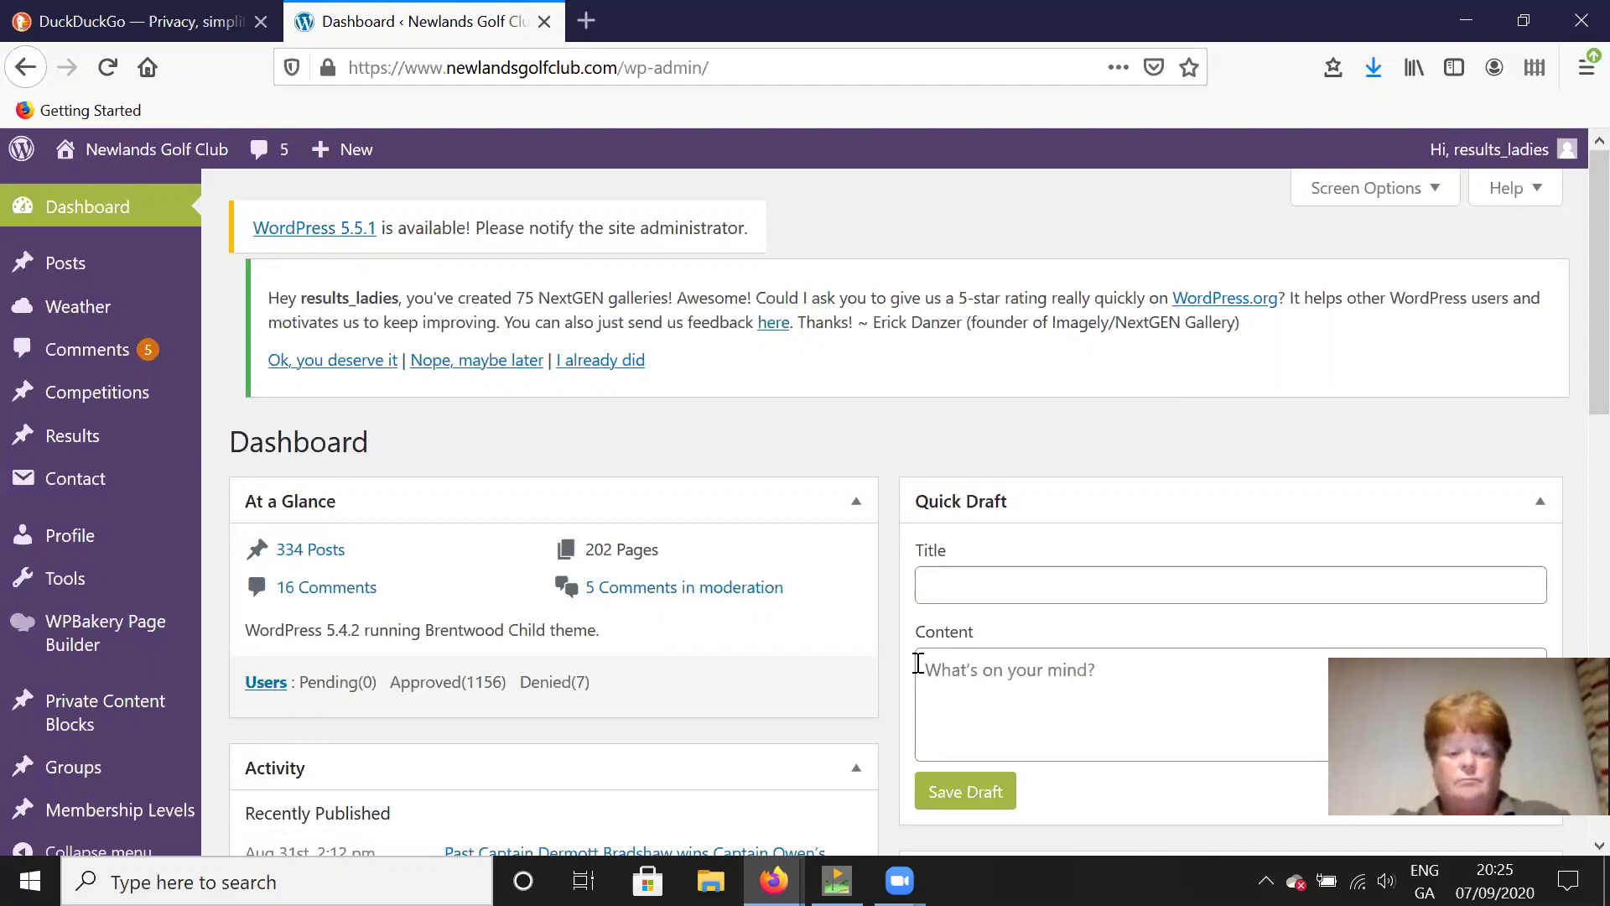
Clone the 2020/09/06 Ladies 18 Hole Singles Stableford entry from the full results list and open the draft copy for editing.
{"action": "mouse_move", "coordinate": [71, 438]}
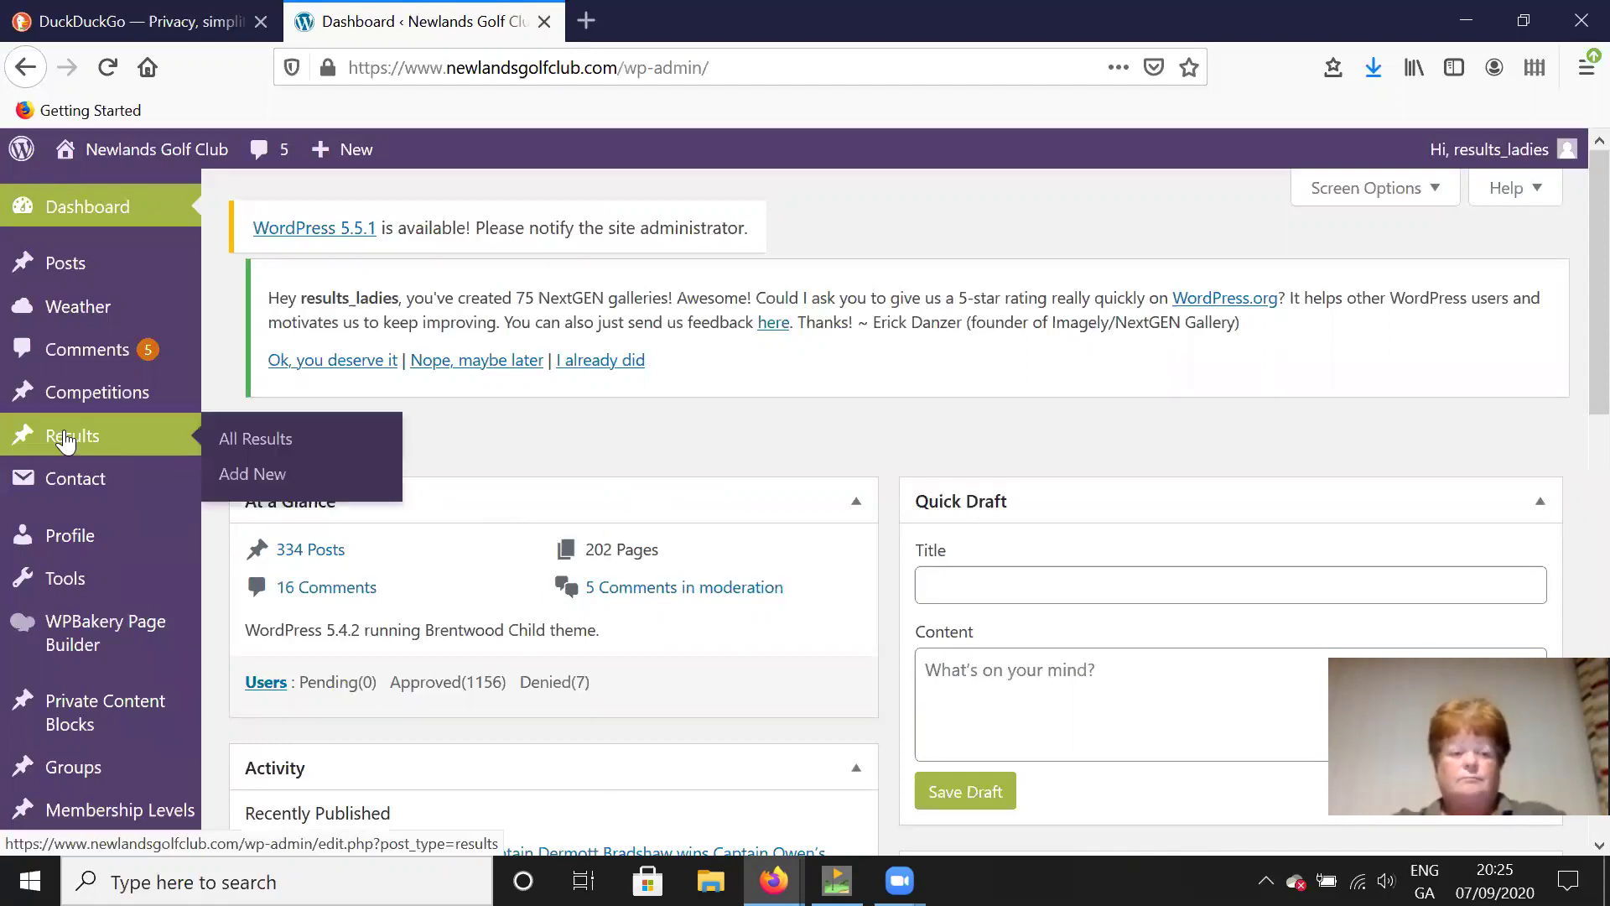
{"action": "left_click", "coordinate": [258, 449]}
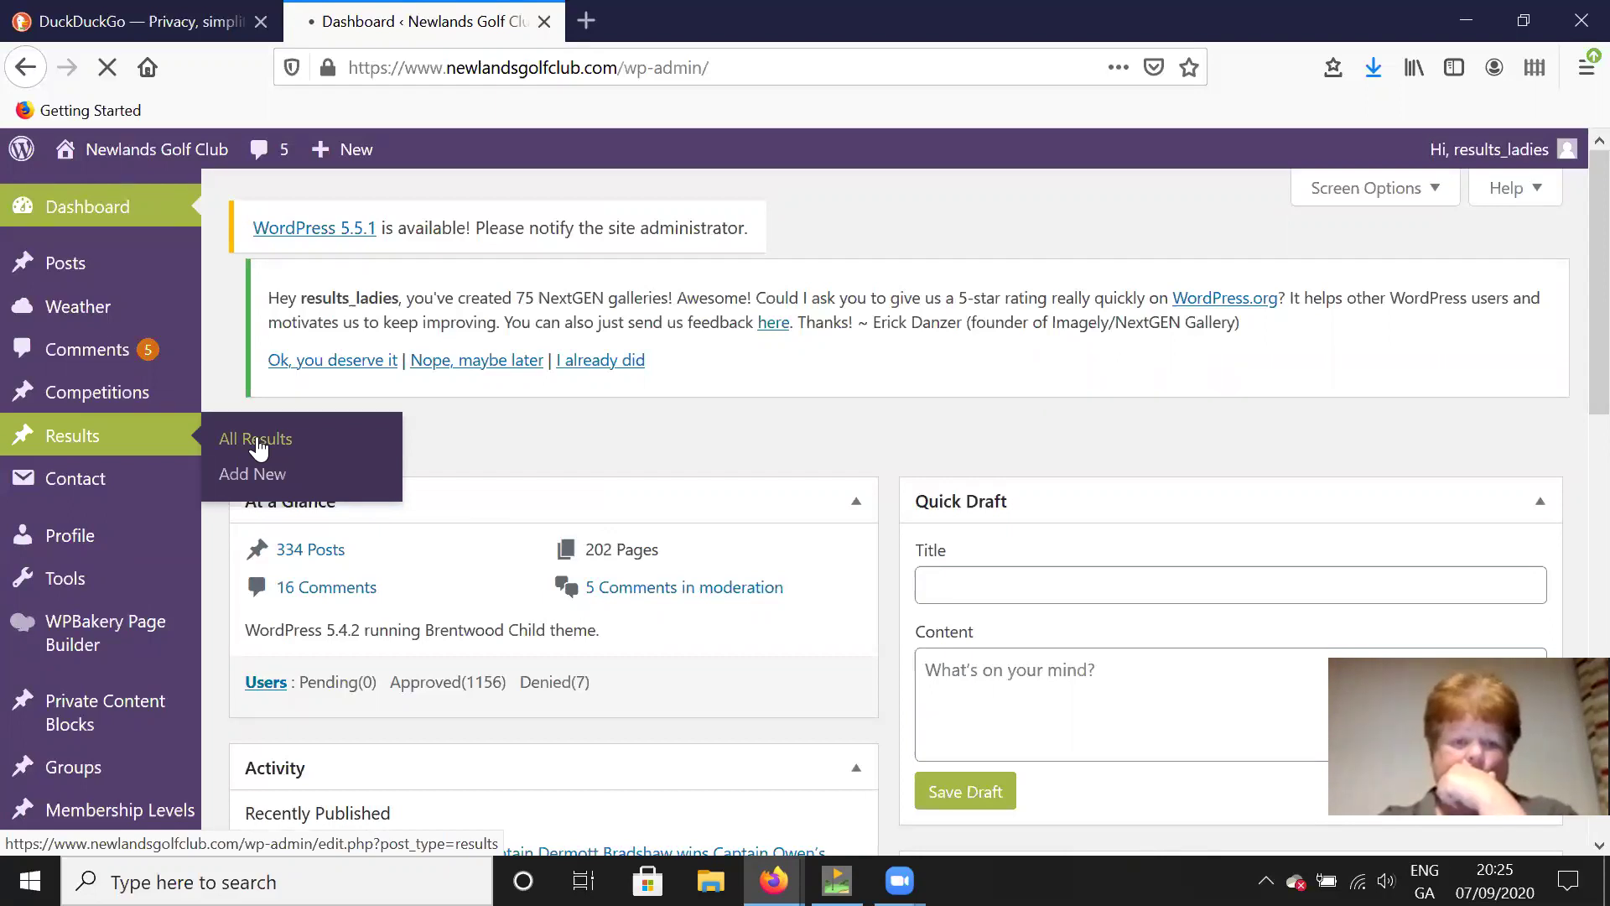
{"action": "left_click", "coordinate": [587, 18]}
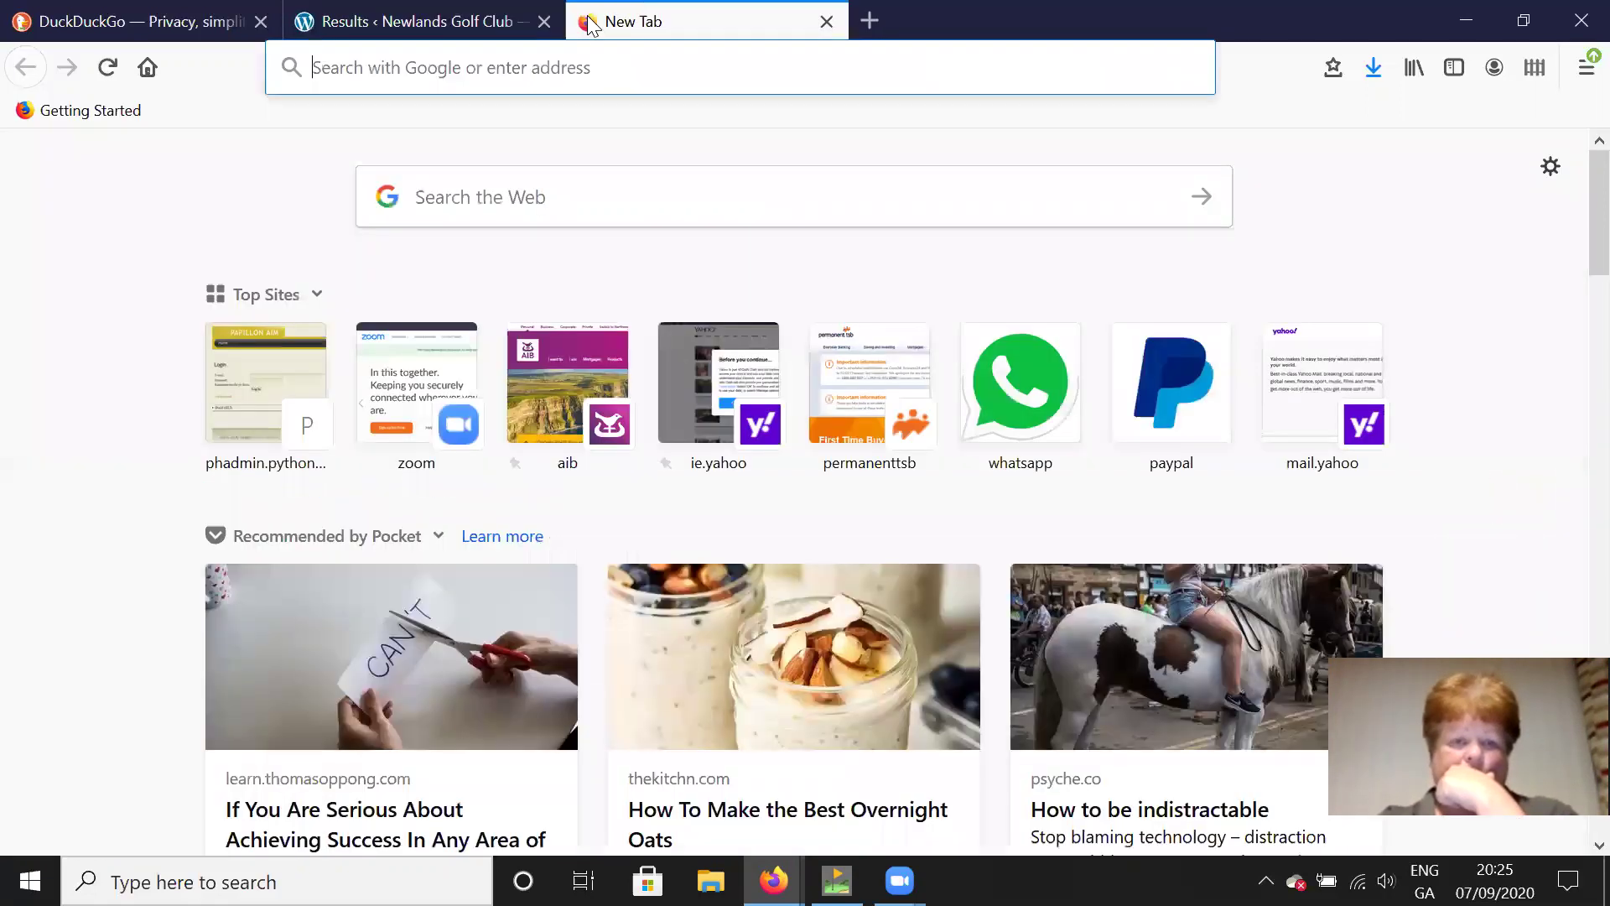
{"action": "left_click", "coordinate": [420, 25]}
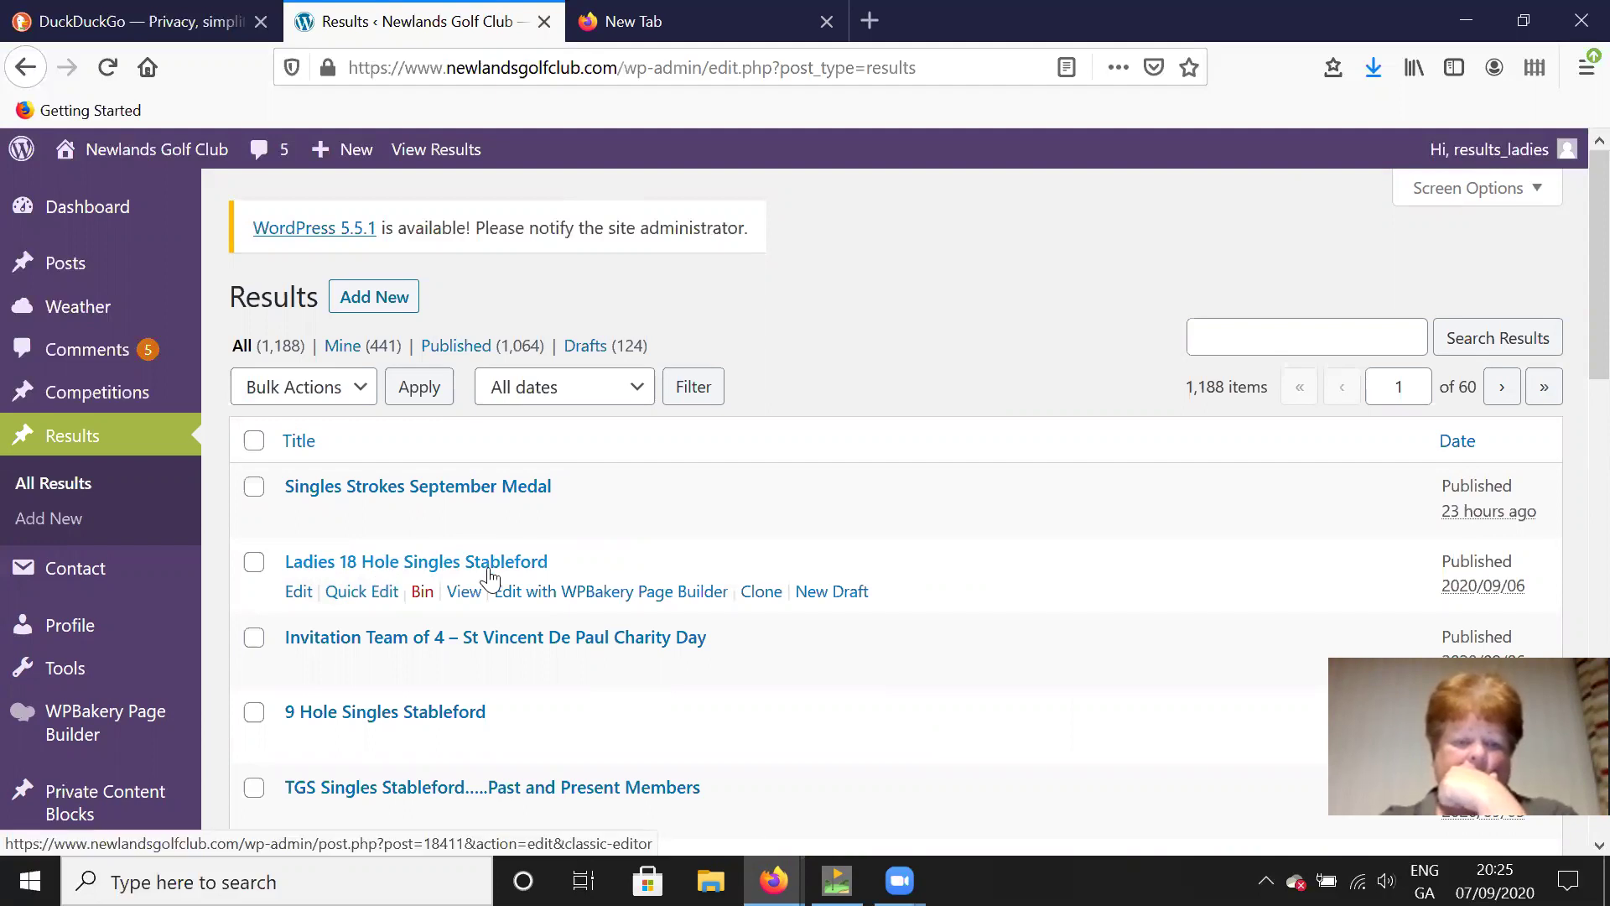
{"action": "left_click", "coordinate": [770, 604]}
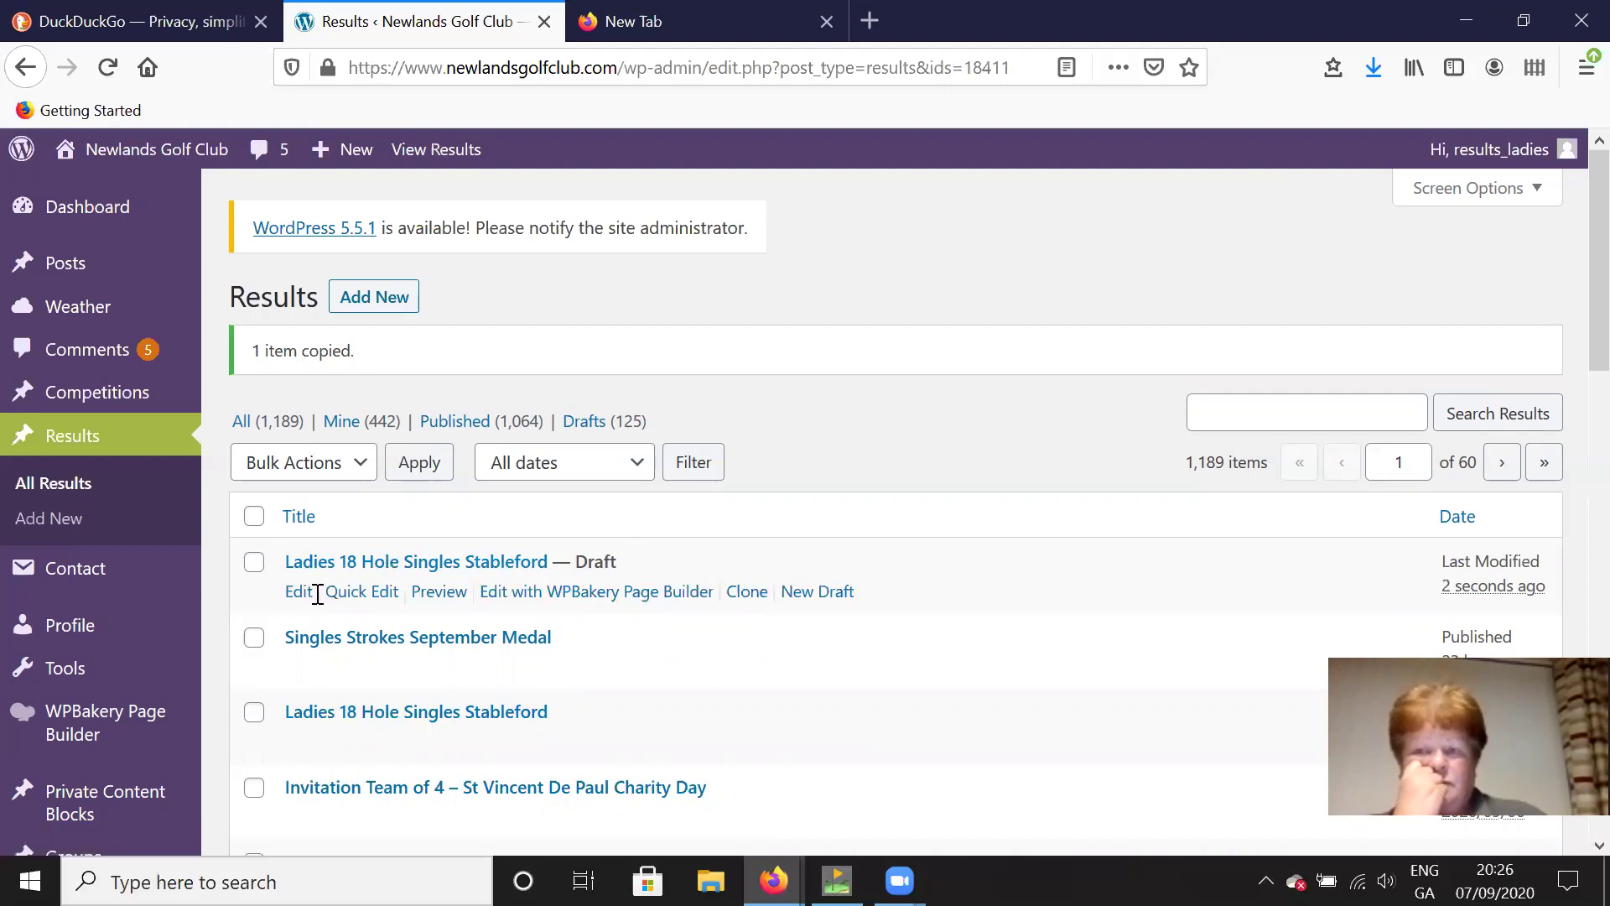
{"action": "left_click", "coordinate": [299, 593]}
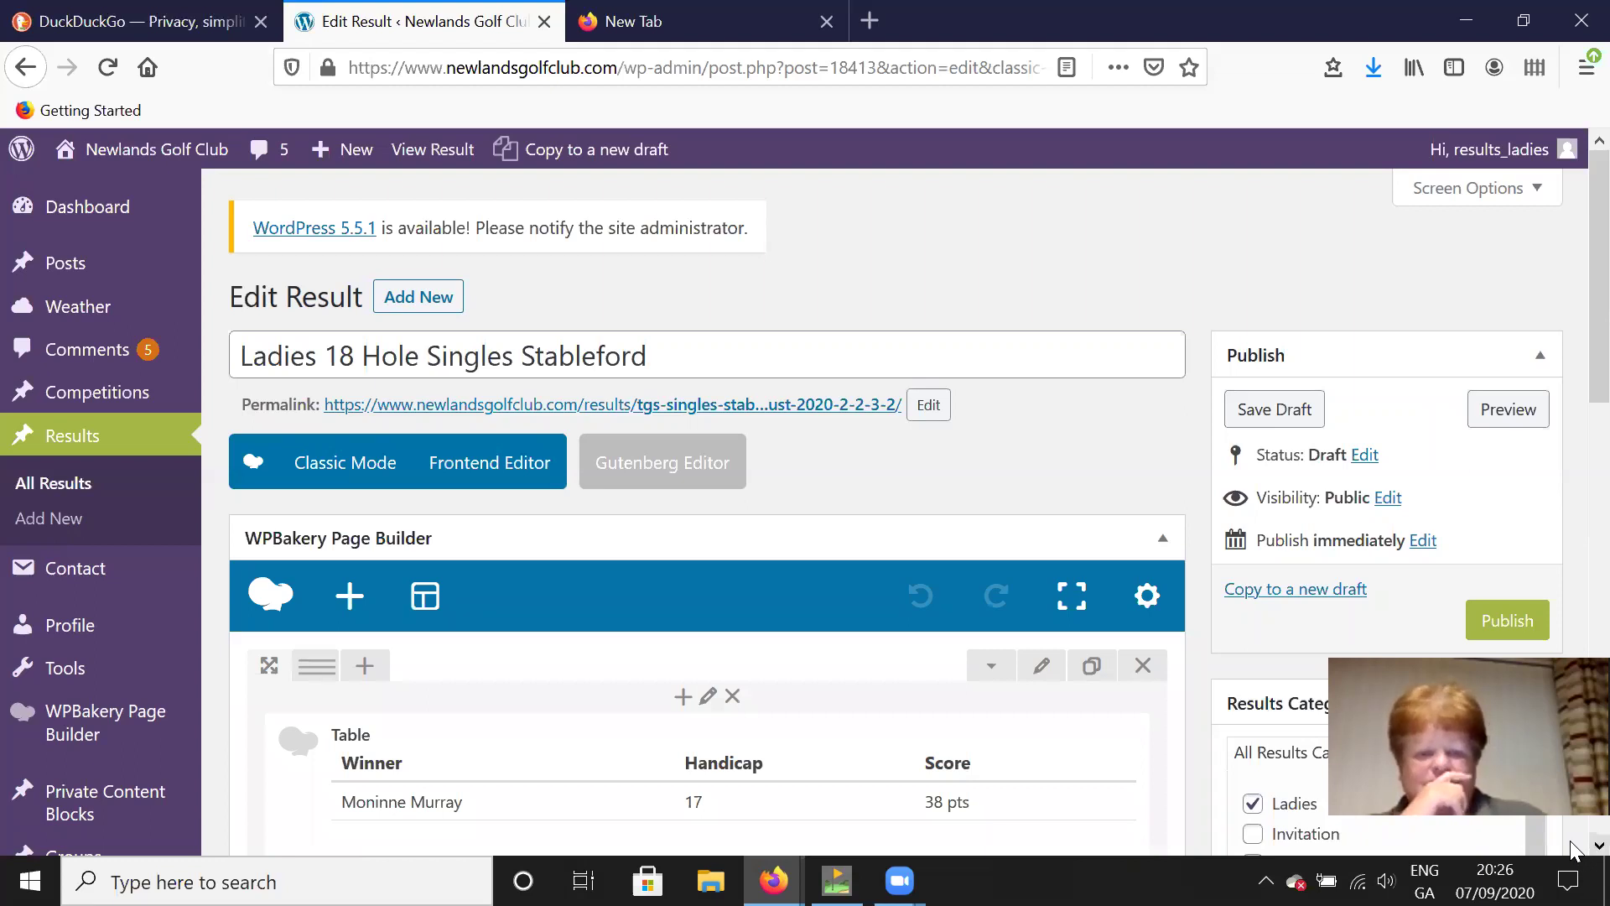
Change the draft result's title to "Ladies 18 & 9 Hole Singles Stableford".
{"action": "left_click", "coordinate": [360, 359]}
{"action": "type", "text": "& ("}
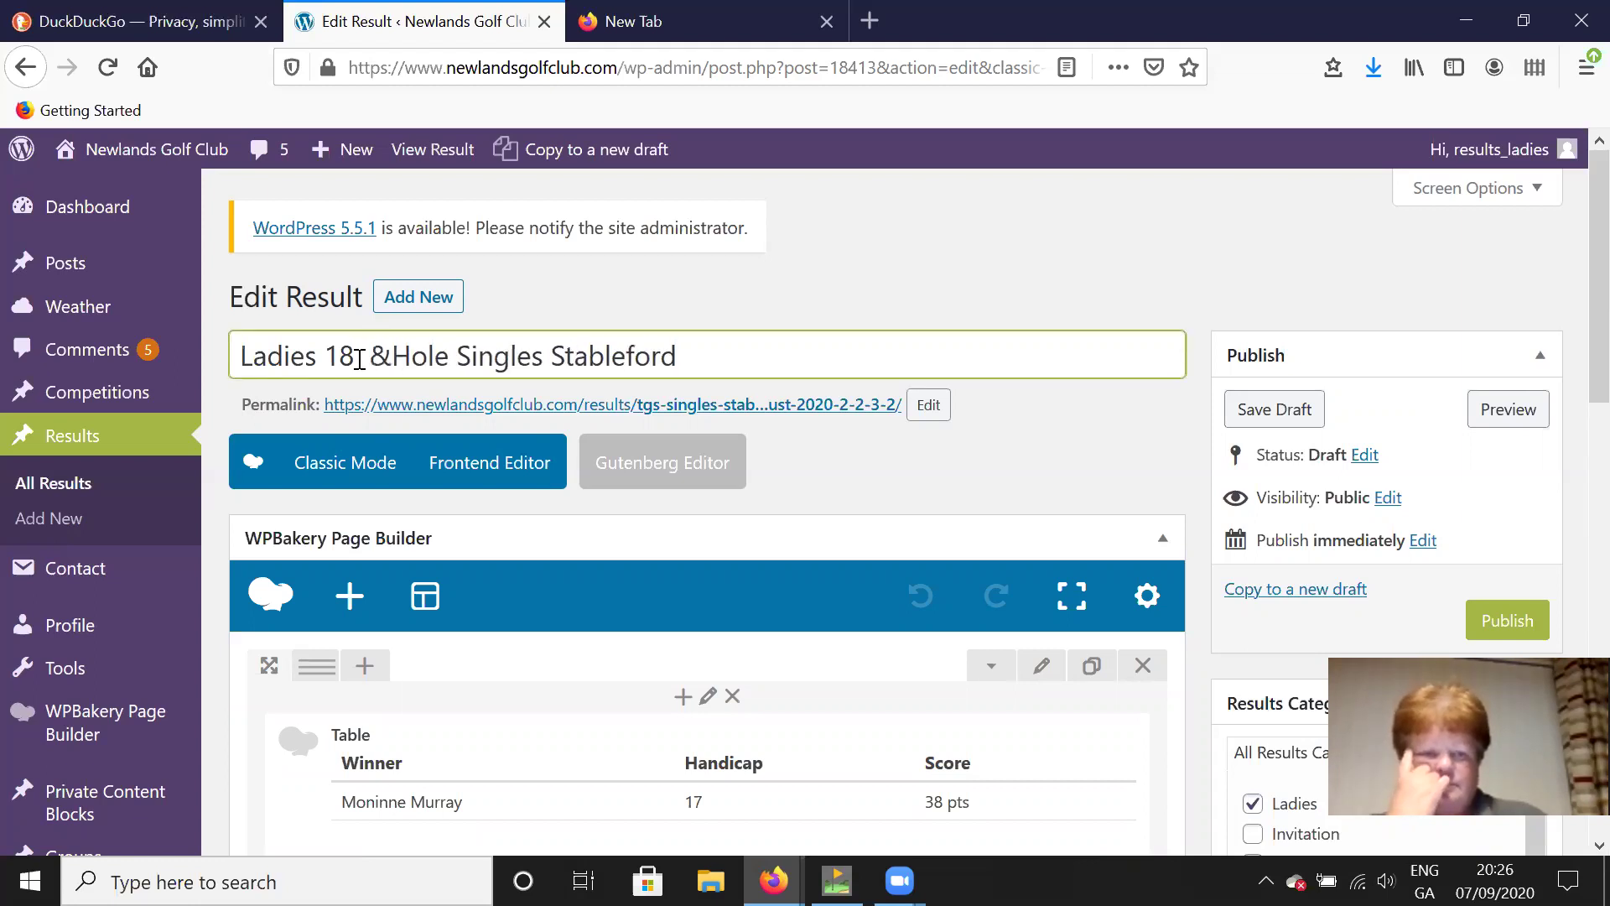
{"action": "key", "text": "BackSpace"}
{"action": "type", "text": "9"}
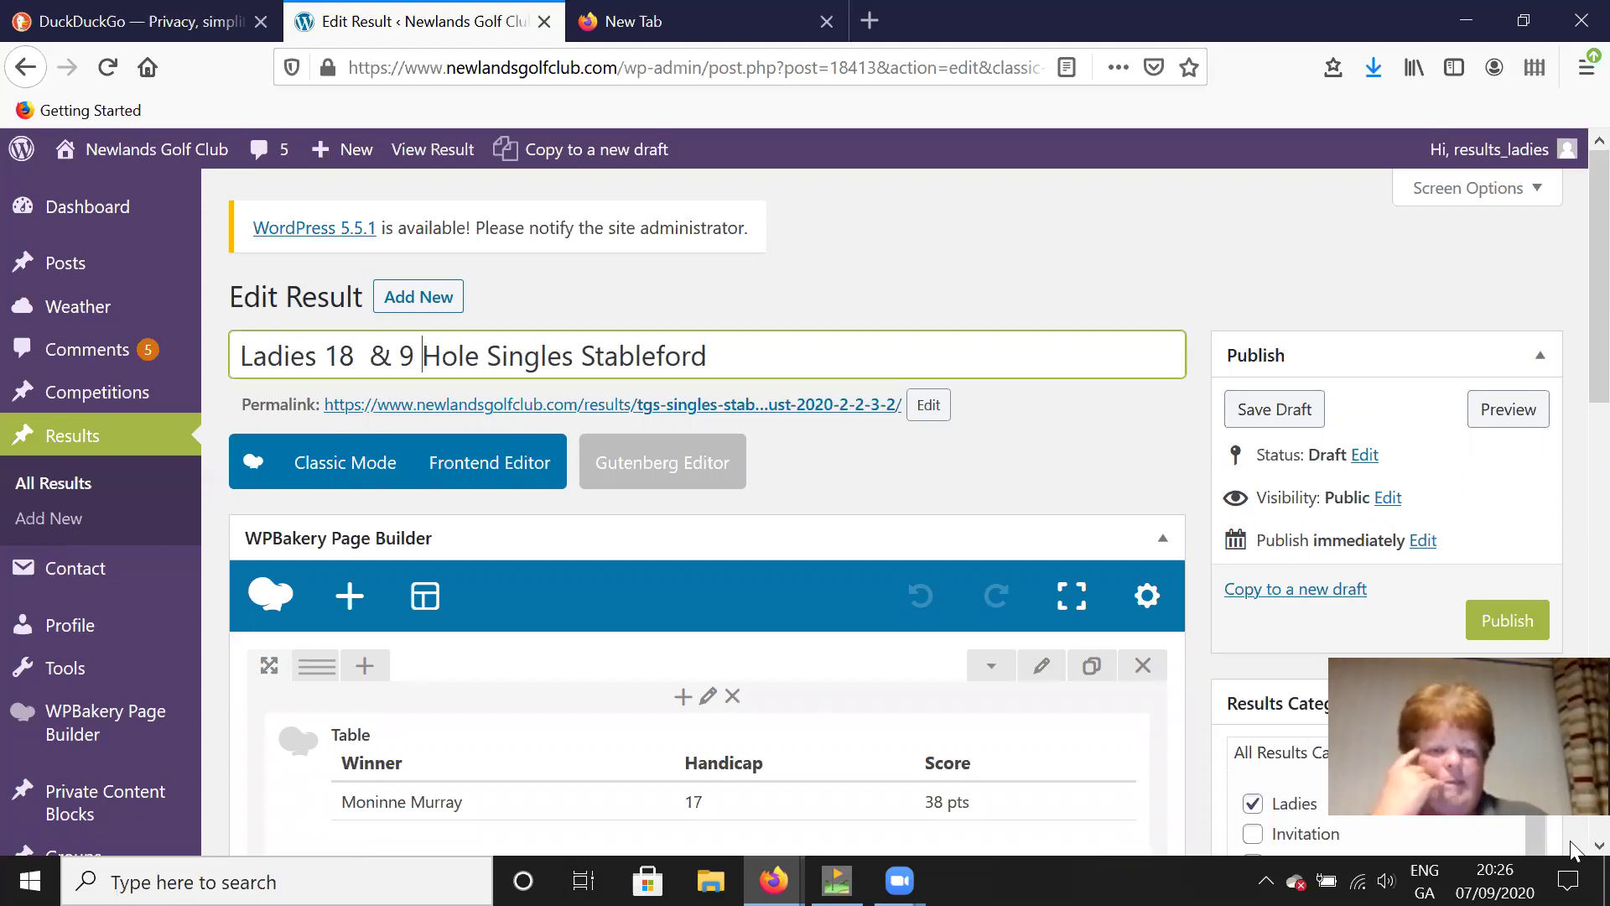
{"action": "scroll", "coordinate": [1574, 851], "scroll_direction": "down", "scroll_amount": 5}
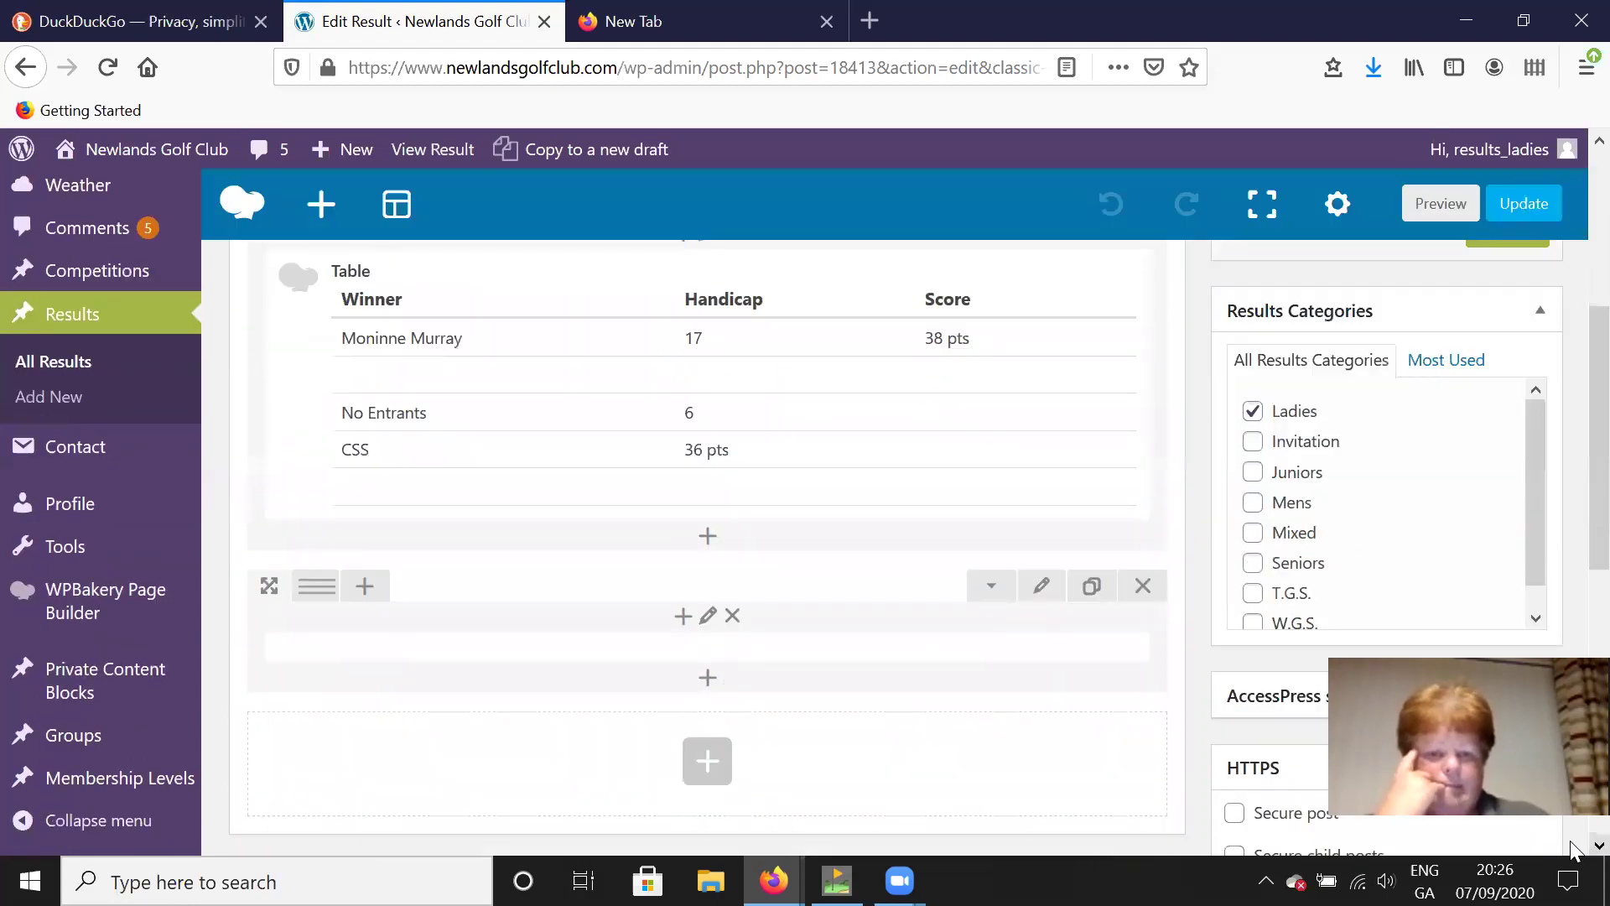
{"action": "scroll", "coordinate": [613, 684], "scroll_direction": "up", "scroll_amount": 4}
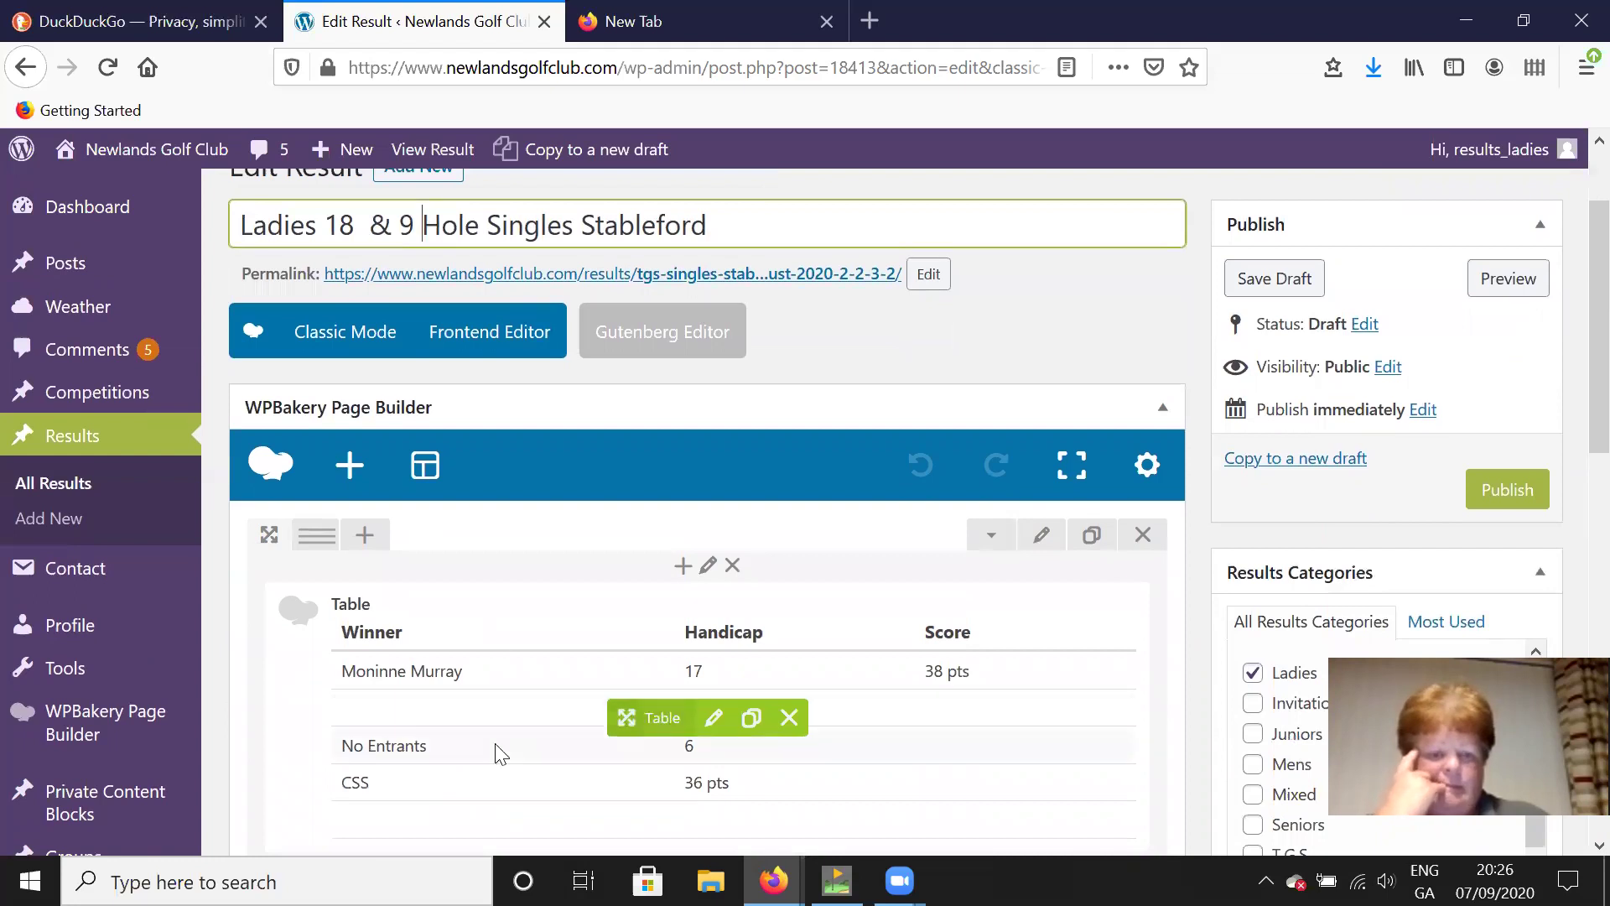
Open the results table for editing, check the winner's name and score cells in the first row, and save the table.
{"action": "mouse_move", "coordinate": [550, 709]}
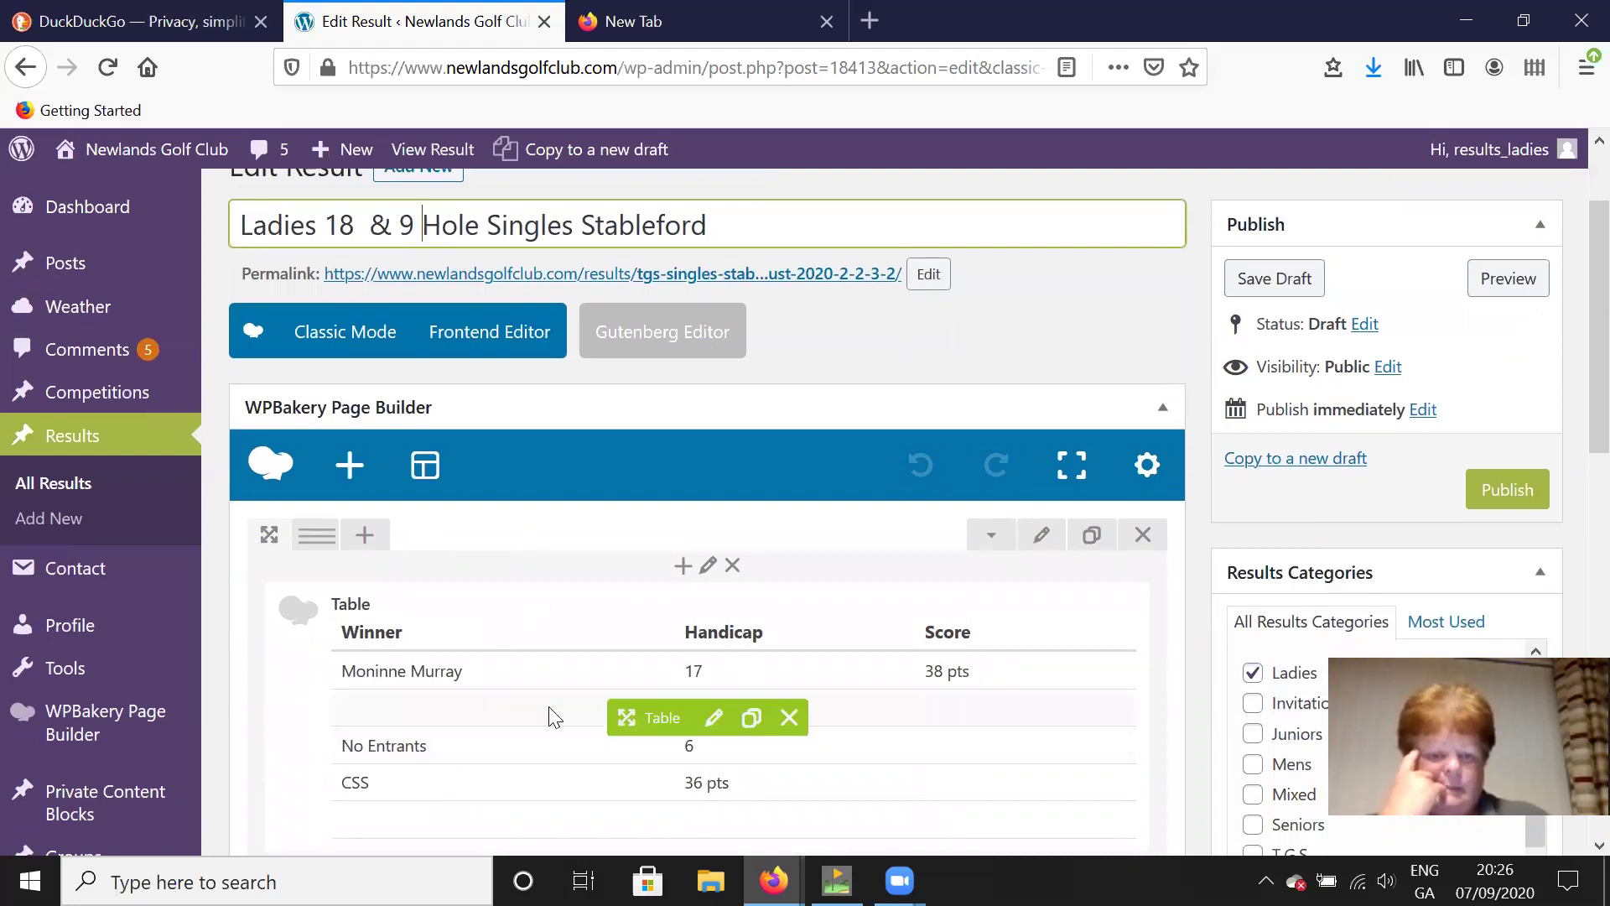
{"action": "left_click", "coordinate": [715, 723]}
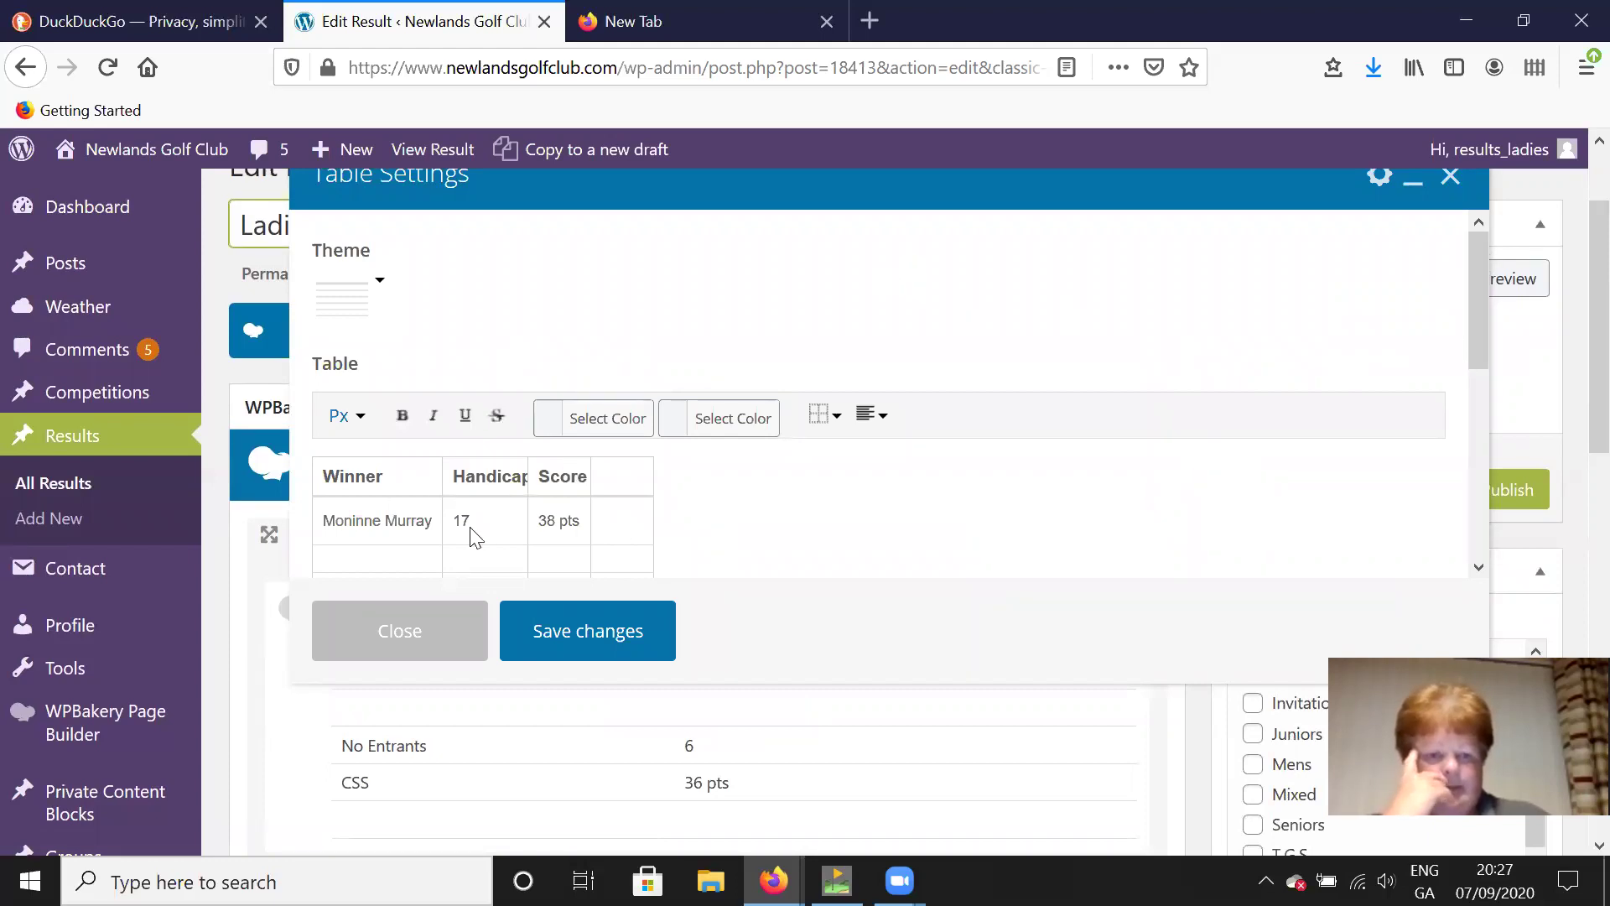
{"action": "left_click", "coordinate": [391, 519]}
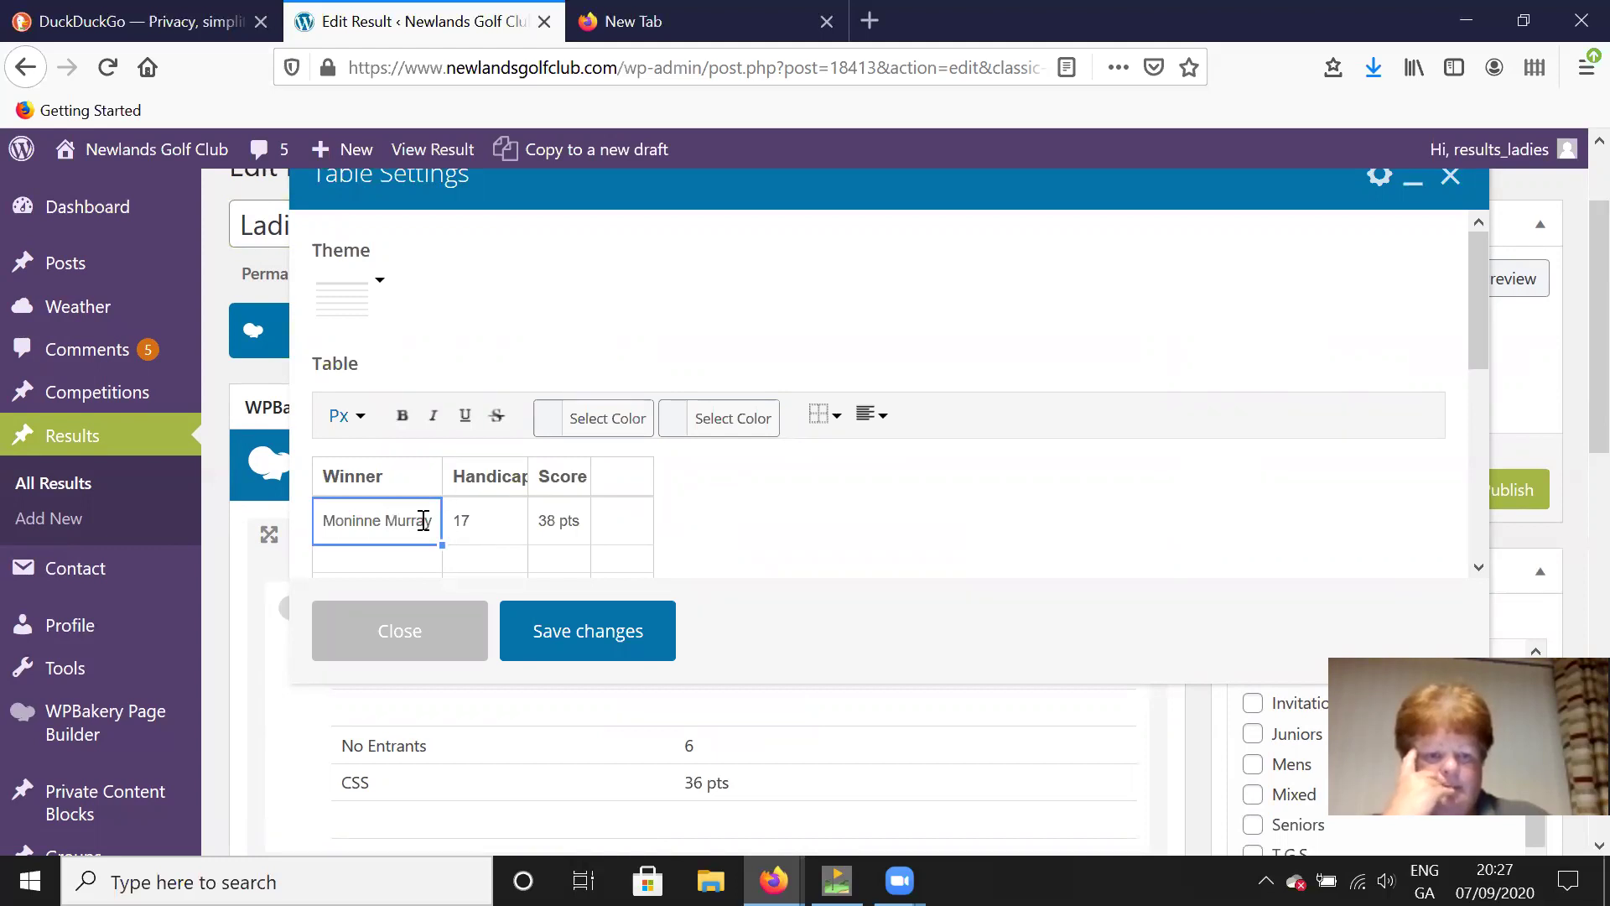
{"action": "left_click", "coordinate": [562, 525]}
{"action": "left_click", "coordinate": [562, 525]}
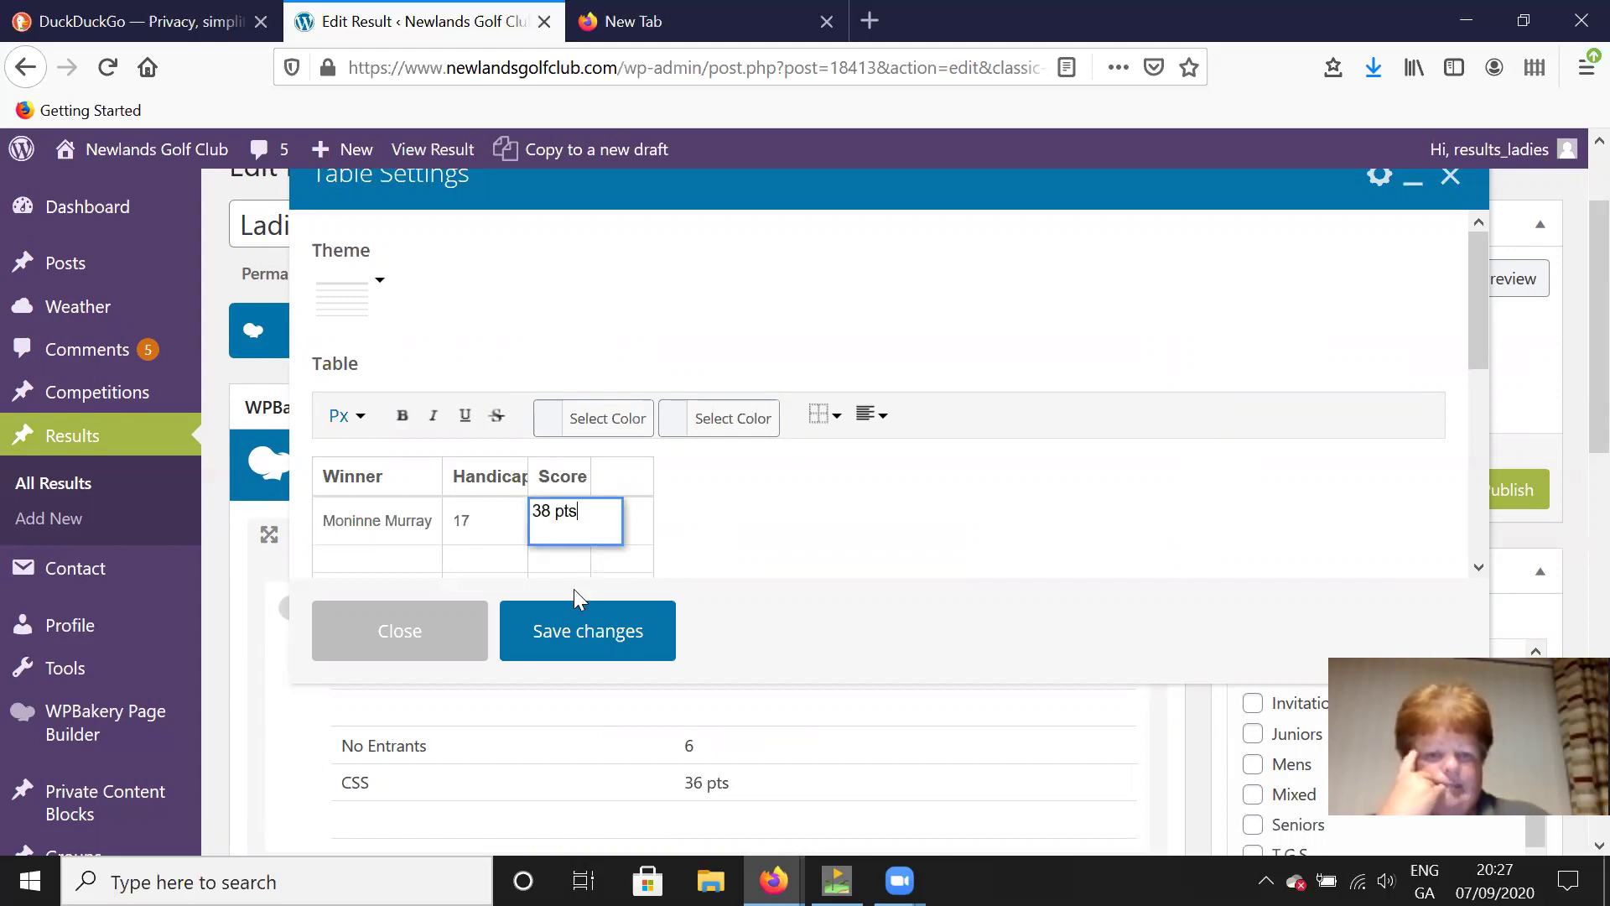
{"action": "left_click", "coordinate": [577, 636]}
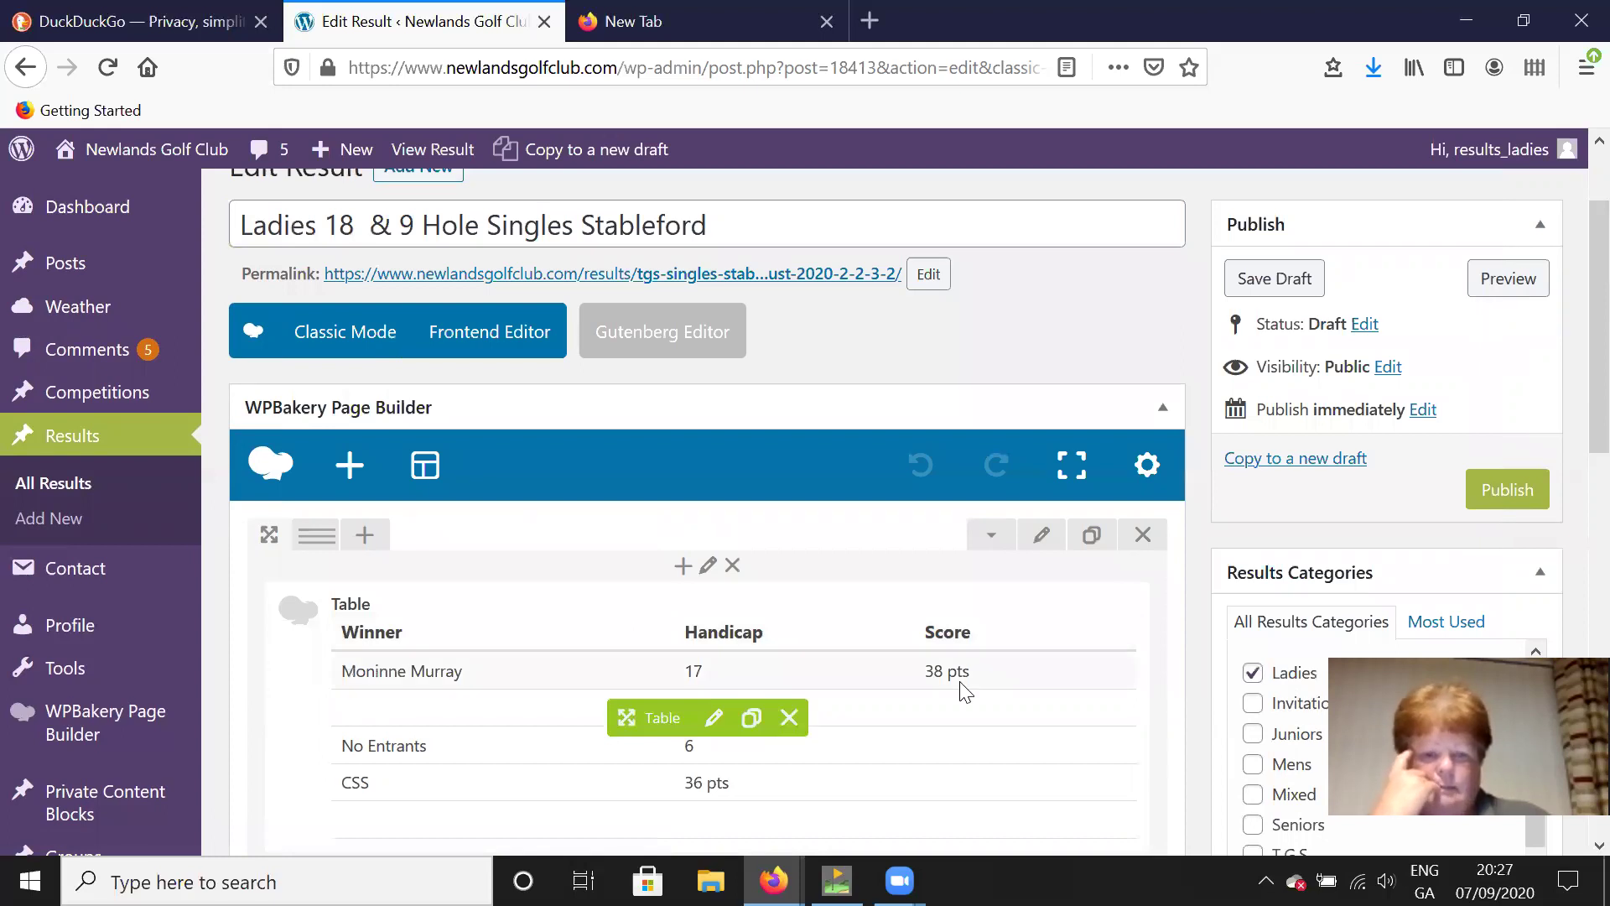
Reopen the results table, review its rows down to the No Entrants and CSS entries, and save it.
{"action": "left_click", "coordinate": [713, 723]}
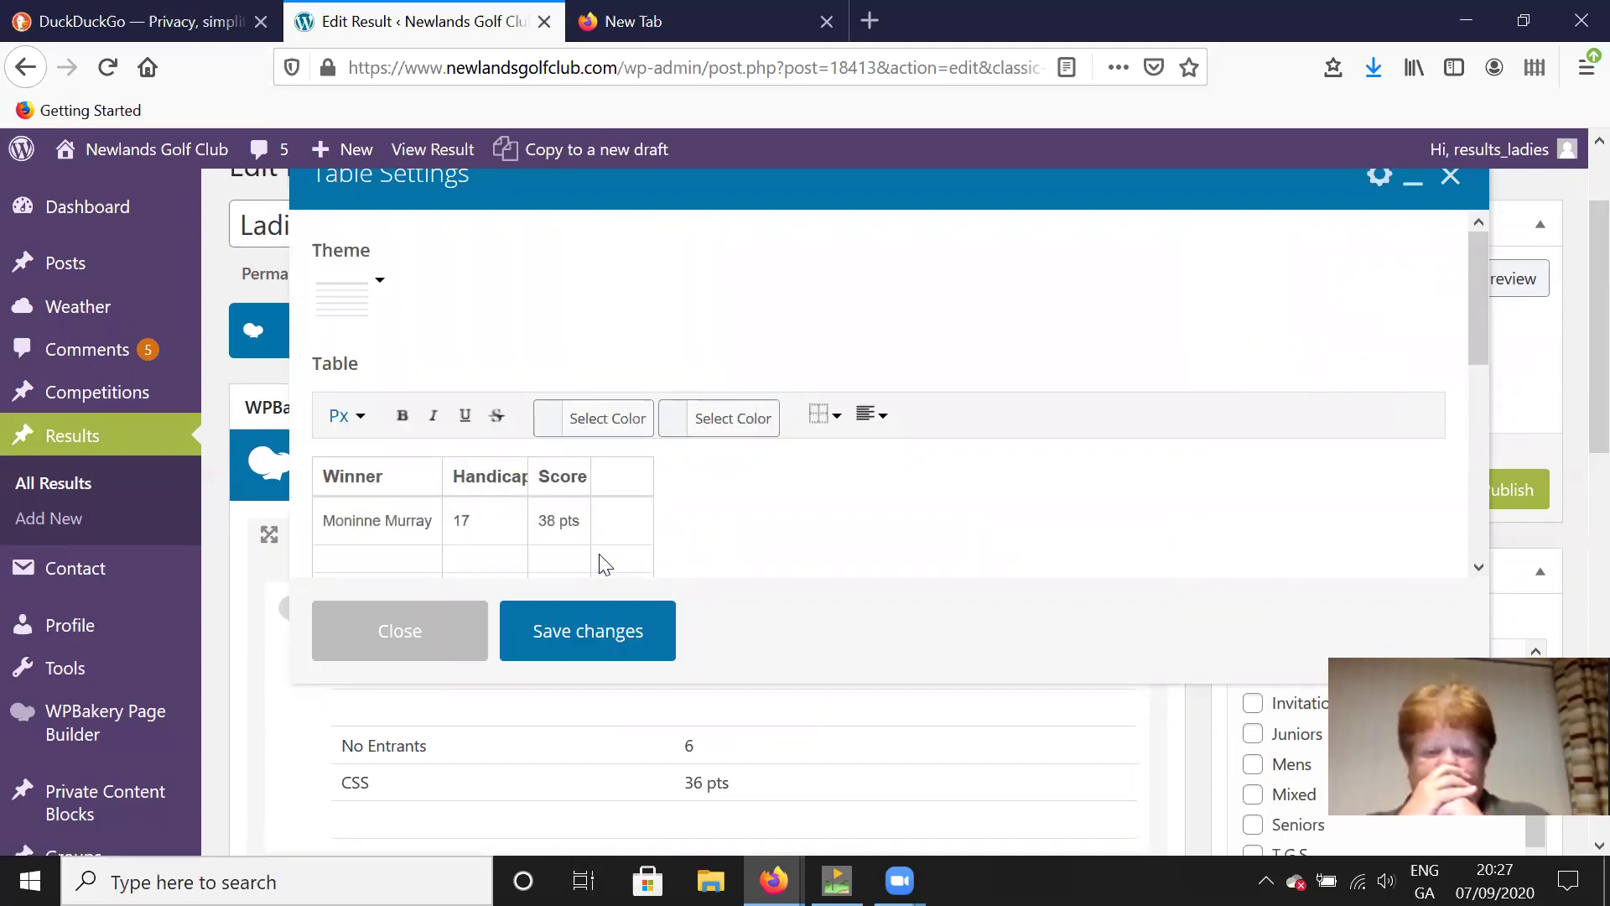
{"action": "left_click", "coordinate": [1478, 568]}
{"action": "left_click", "coordinate": [1478, 568]}
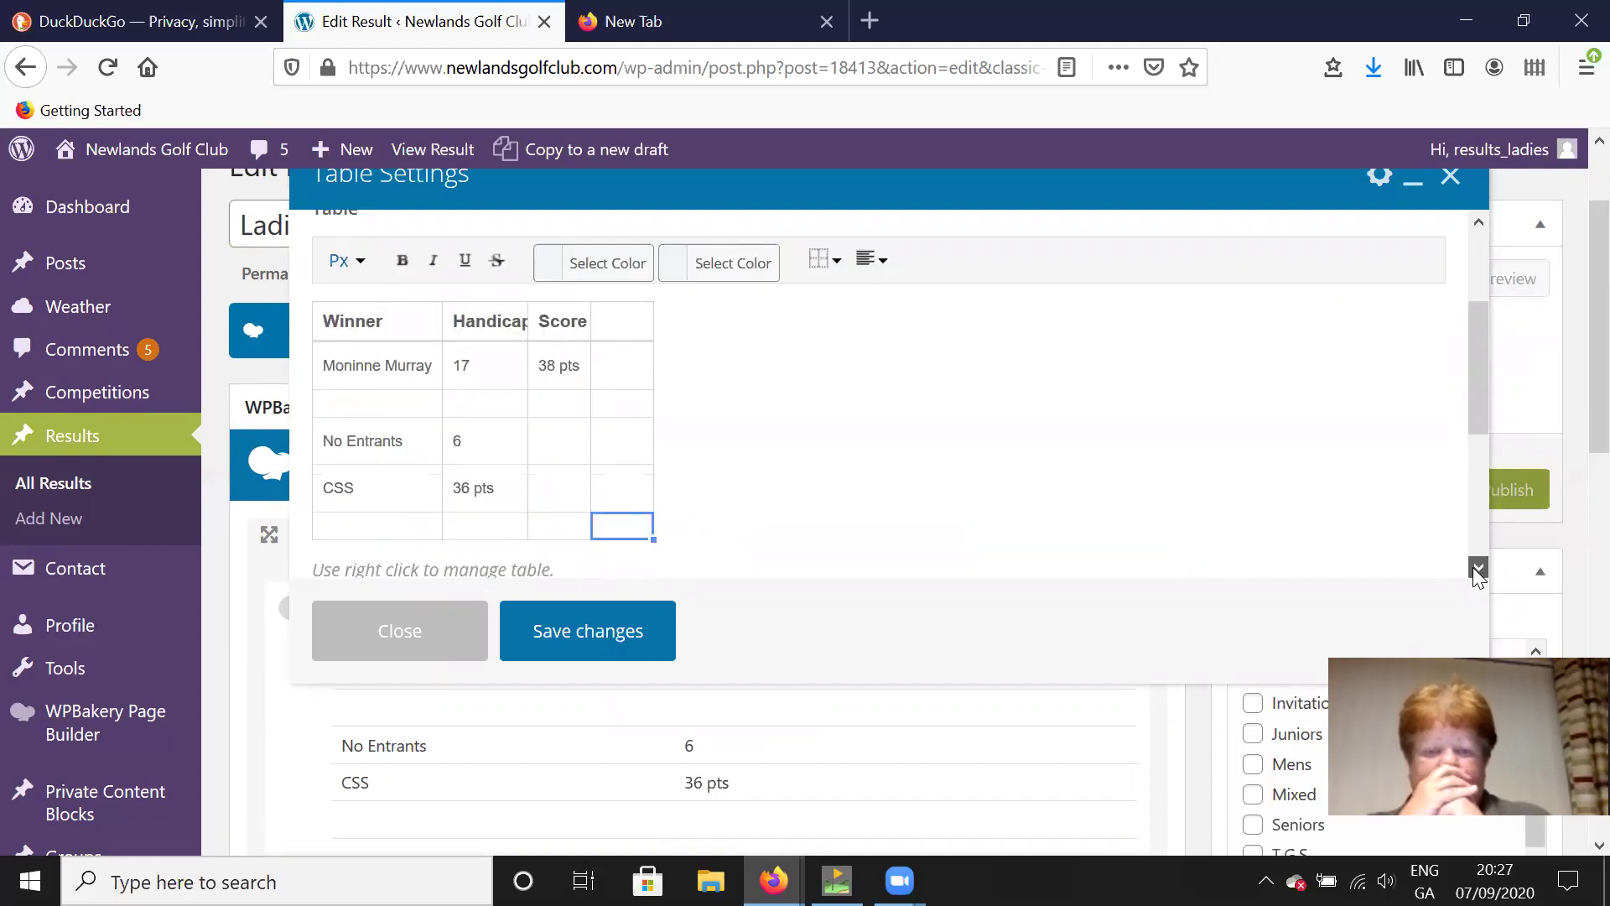
{"action": "left_click", "coordinate": [1478, 568]}
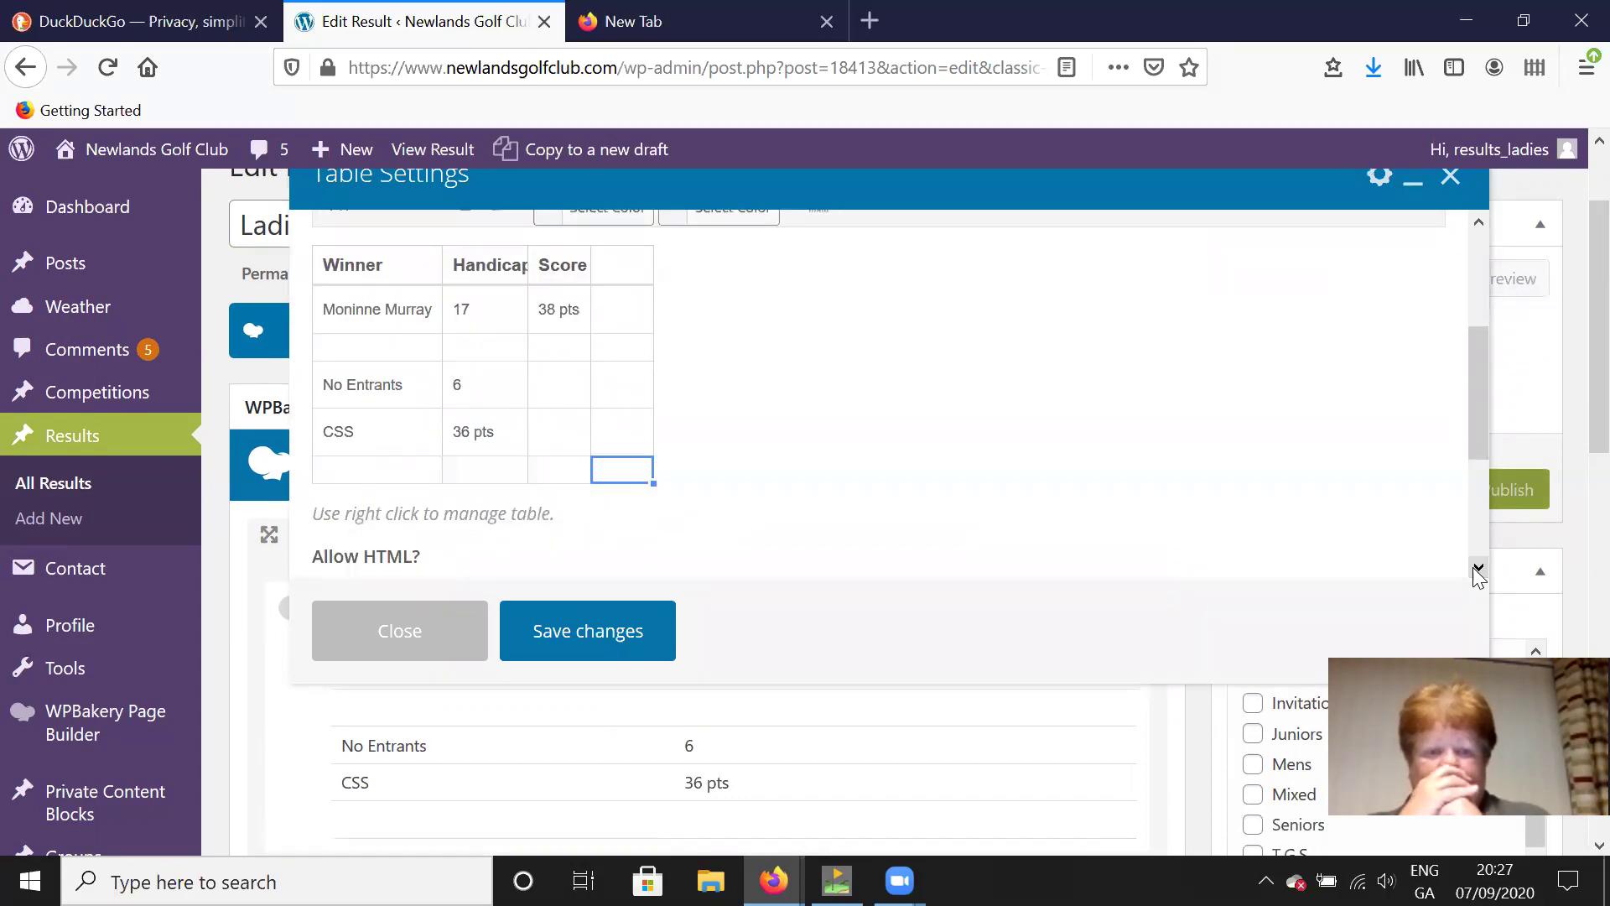
{"action": "left_click", "coordinate": [483, 389]}
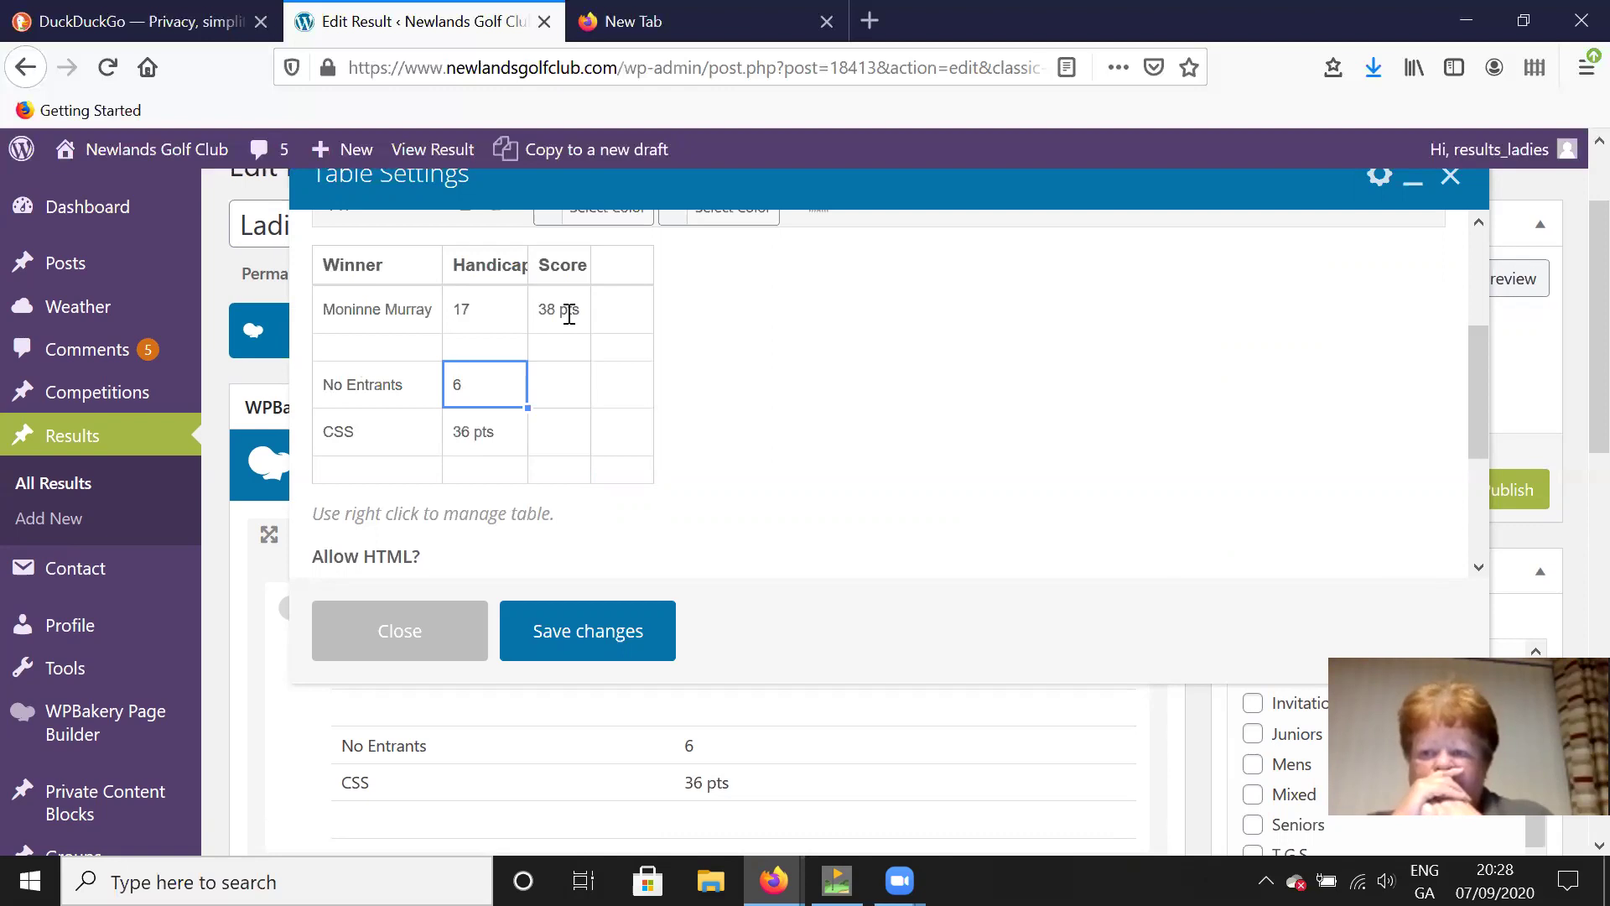
{"action": "left_click", "coordinate": [589, 644]}
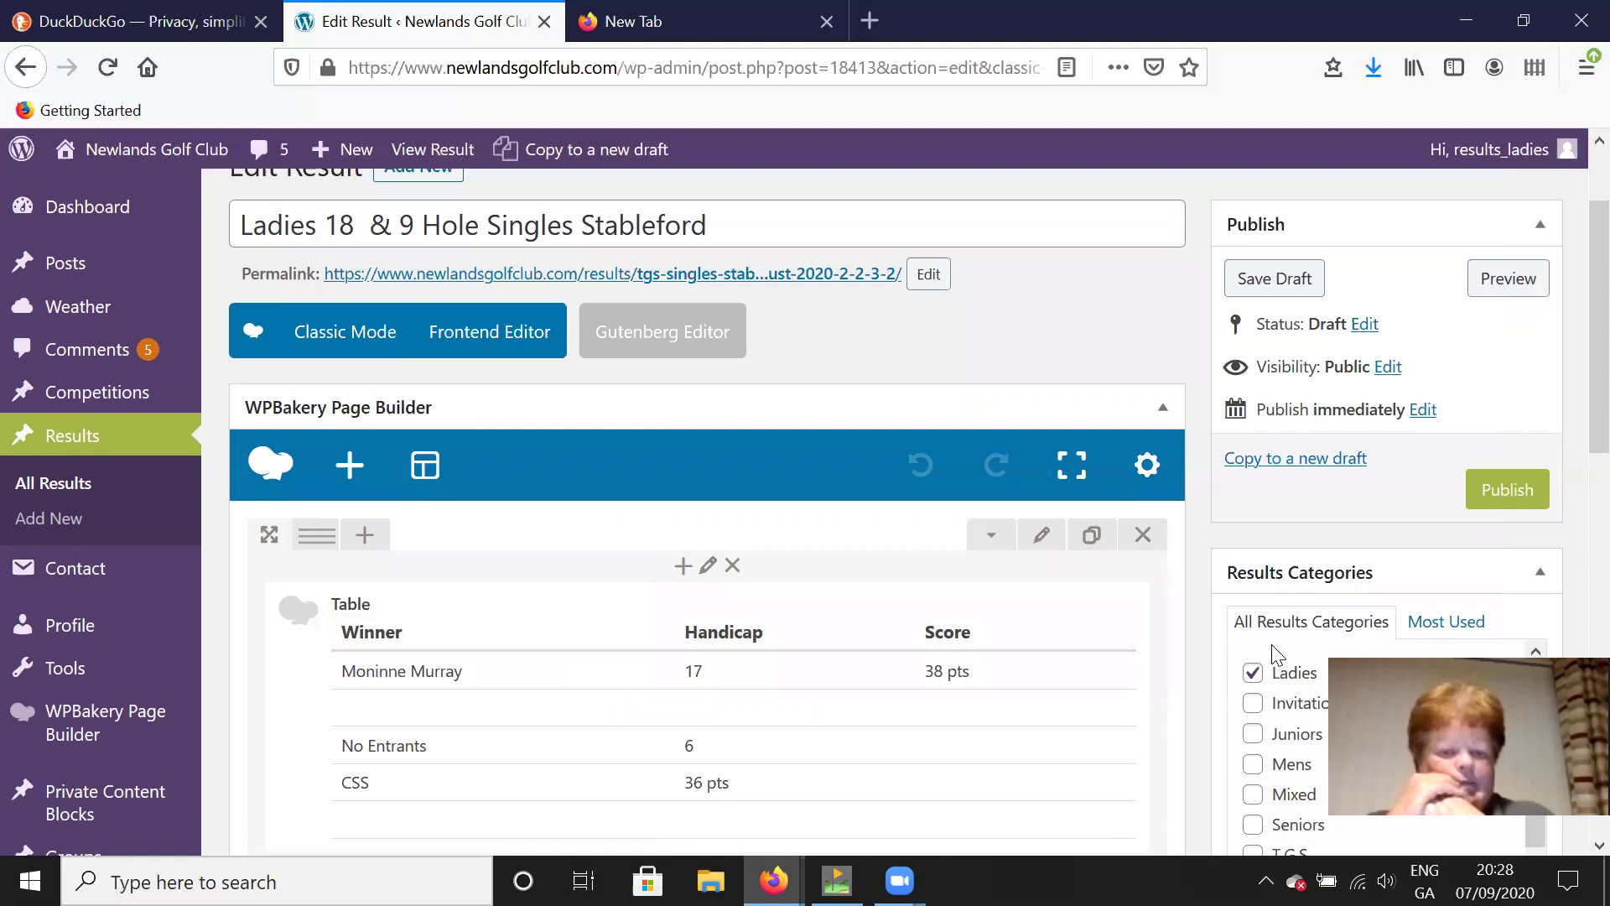
Set the result's competition format to Stableford and its competition date to 06/09/2020.
{"action": "scroll", "coordinate": [1572, 848], "scroll_direction": "down", "scroll_amount": 6}
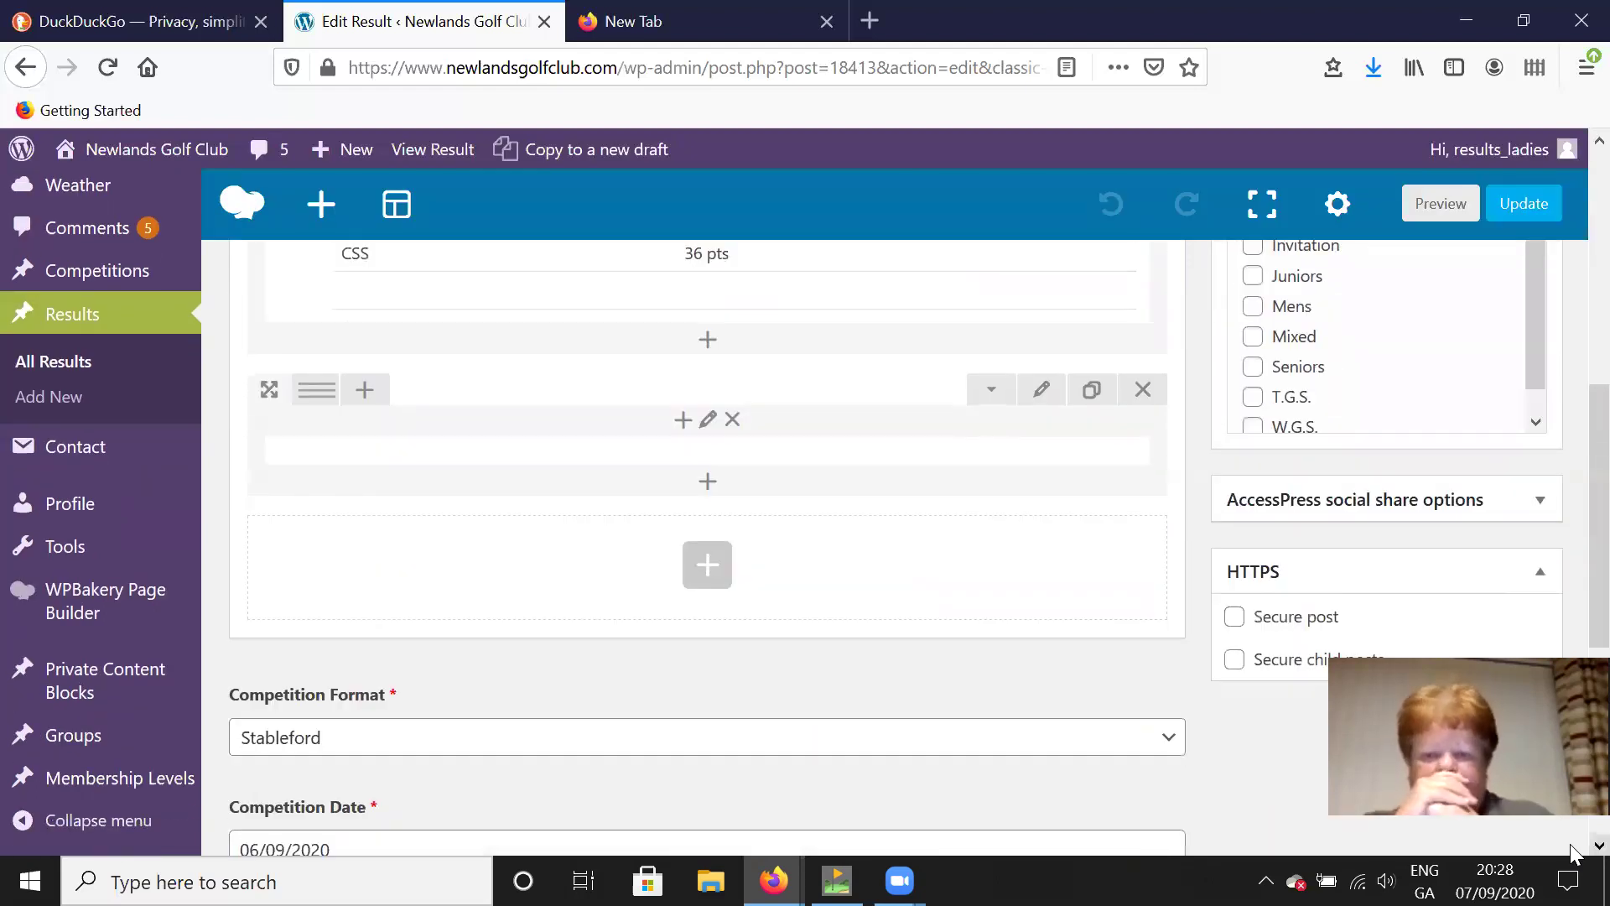
{"action": "scroll", "coordinate": [1572, 849], "scroll_direction": "down", "scroll_amount": 2}
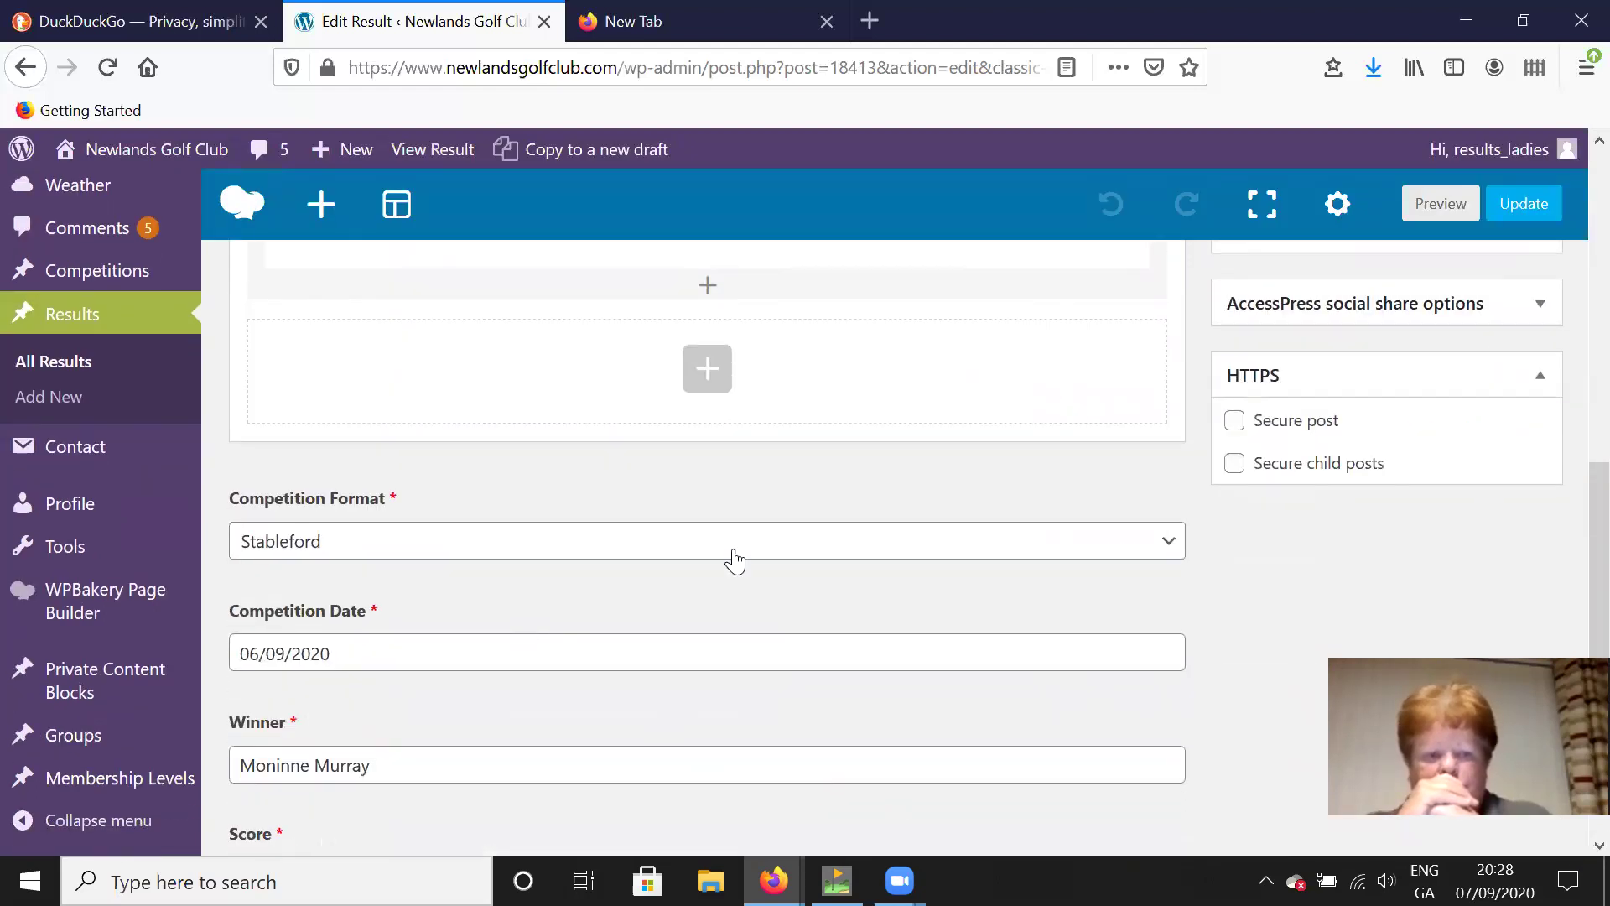
{"action": "left_click", "coordinate": [1171, 555]}
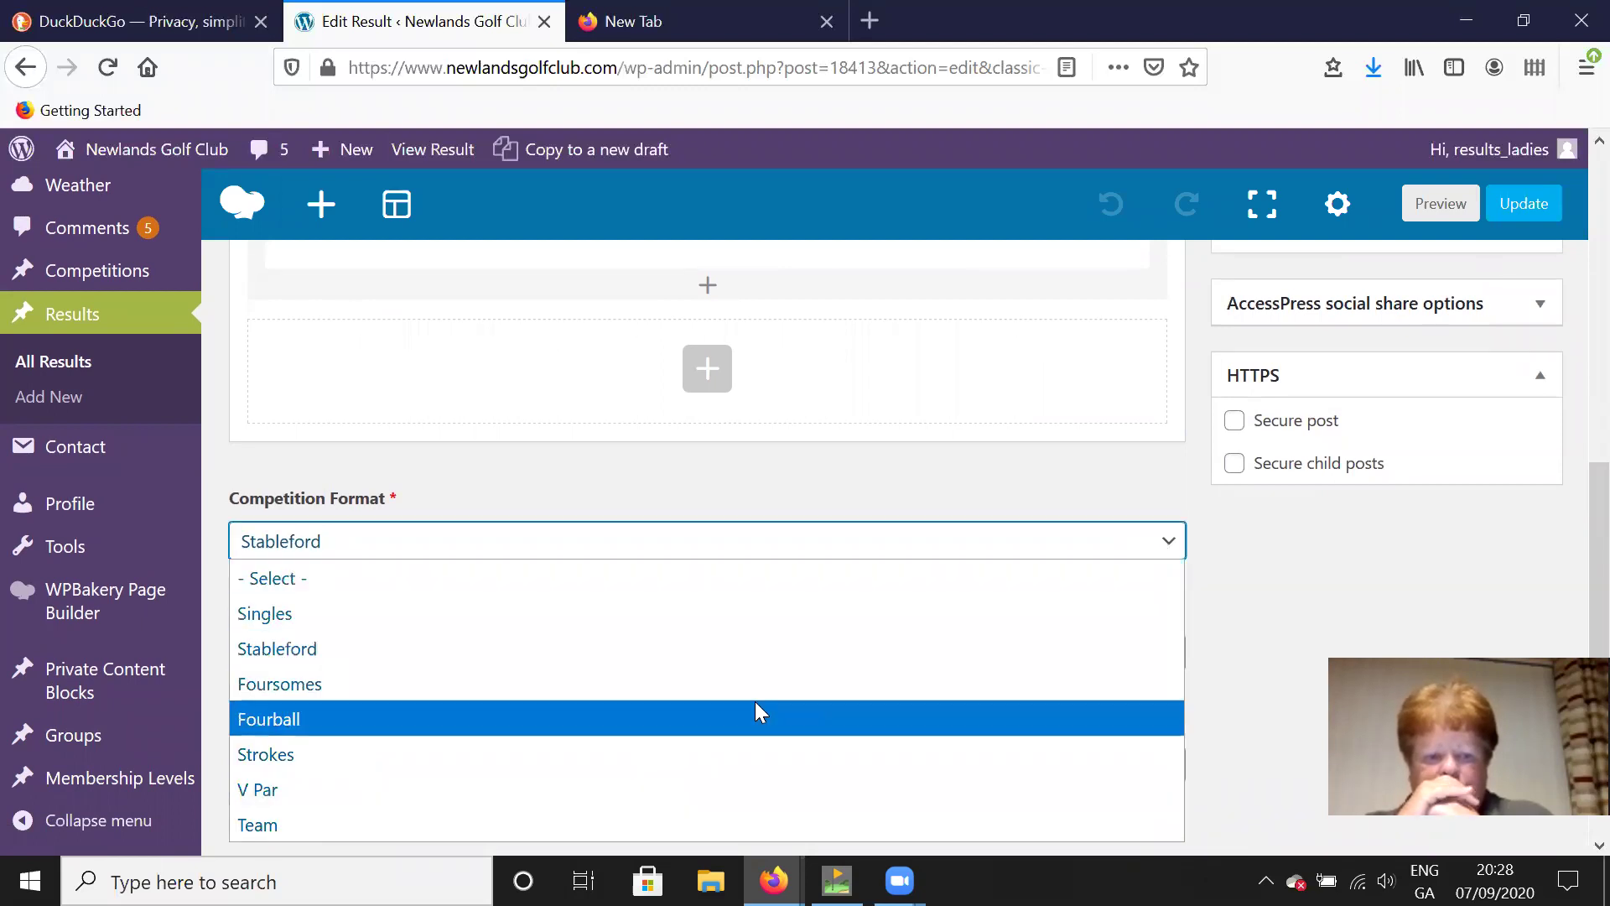
{"action": "left_click", "coordinate": [587, 651]}
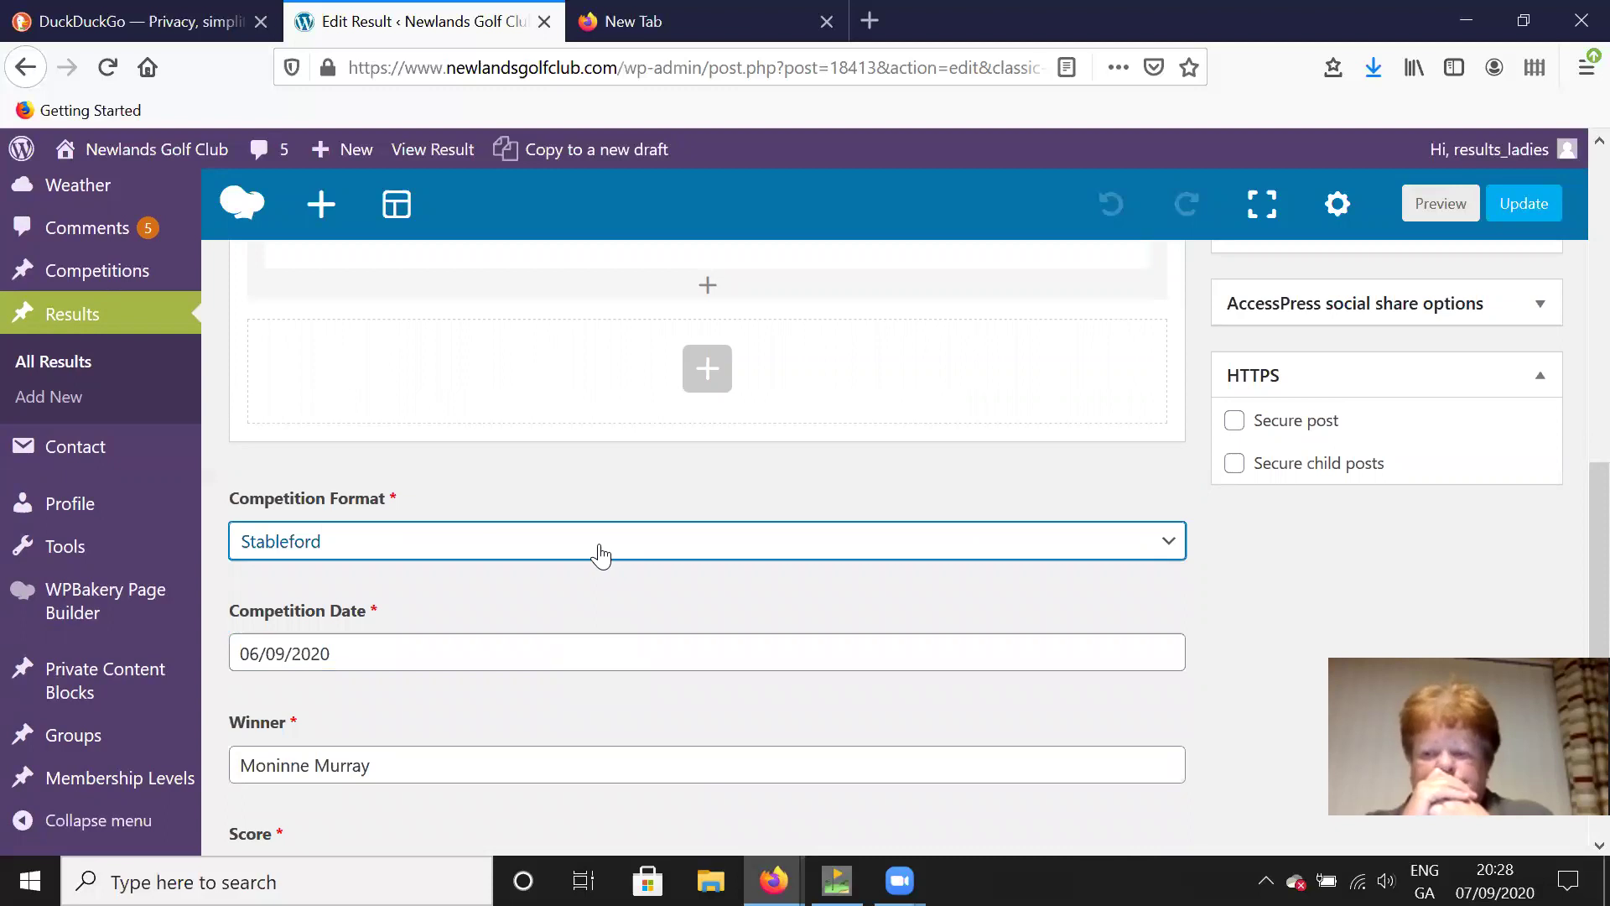
{"action": "left_click", "coordinate": [549, 654]}
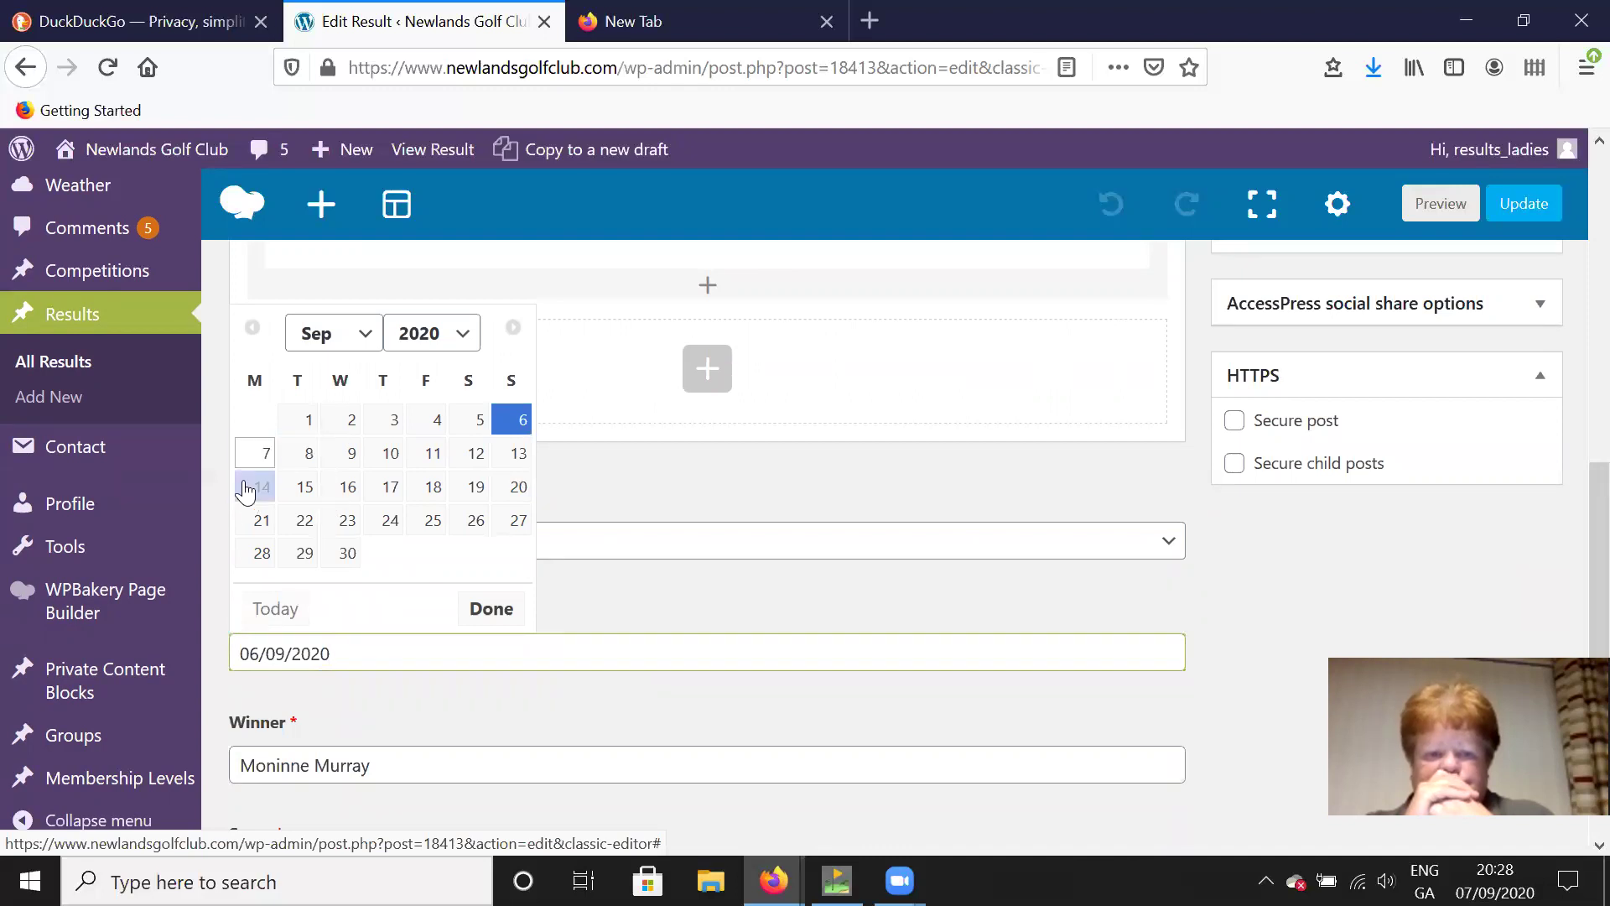
{"action": "left_click", "coordinate": [517, 421]}
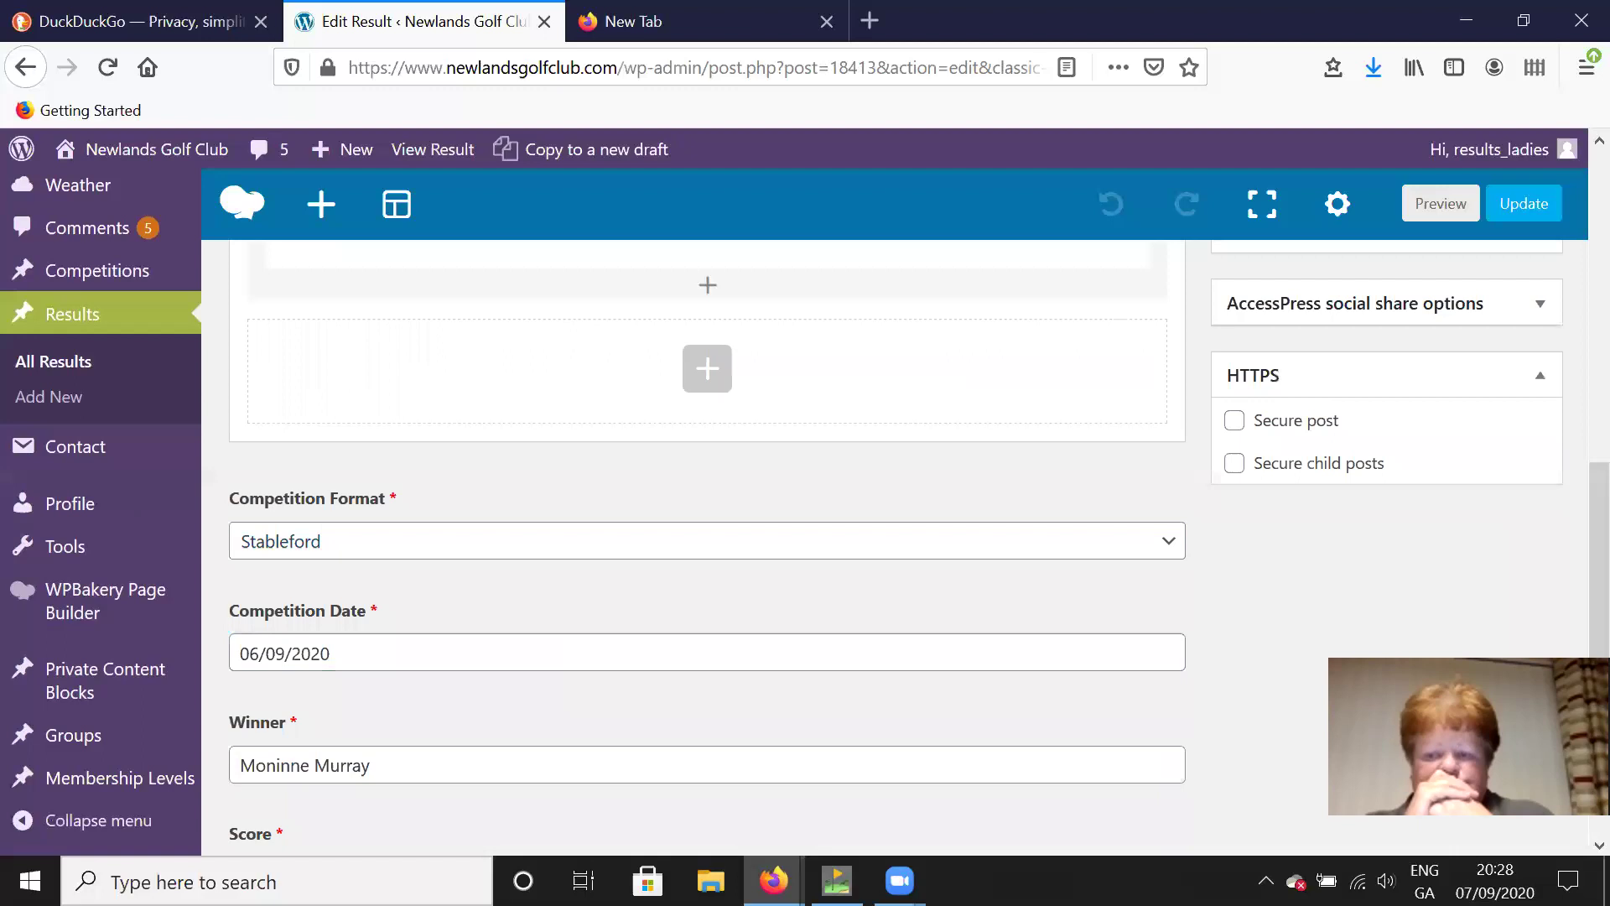
Check the result's winner, score and handicap fields, and review the table and category against them.
{"action": "scroll", "coordinate": [1572, 850], "scroll_direction": "down", "scroll_amount": 2}
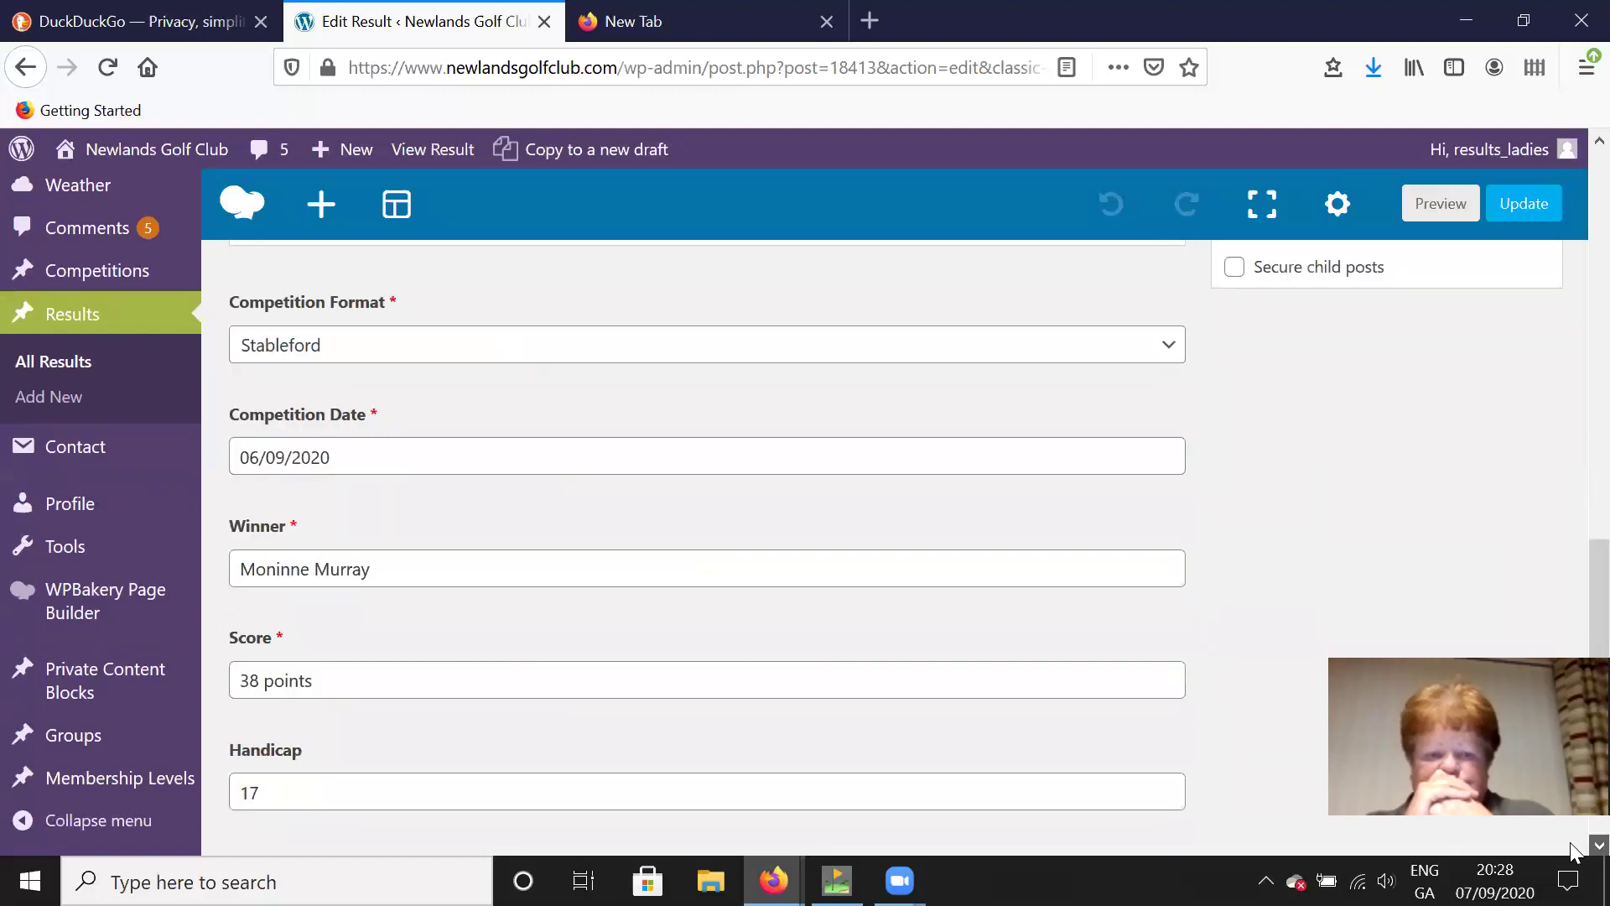
{"action": "scroll", "coordinate": [1572, 850], "scroll_direction": "down", "scroll_amount": 1}
{"action": "left_click", "coordinate": [355, 611]}
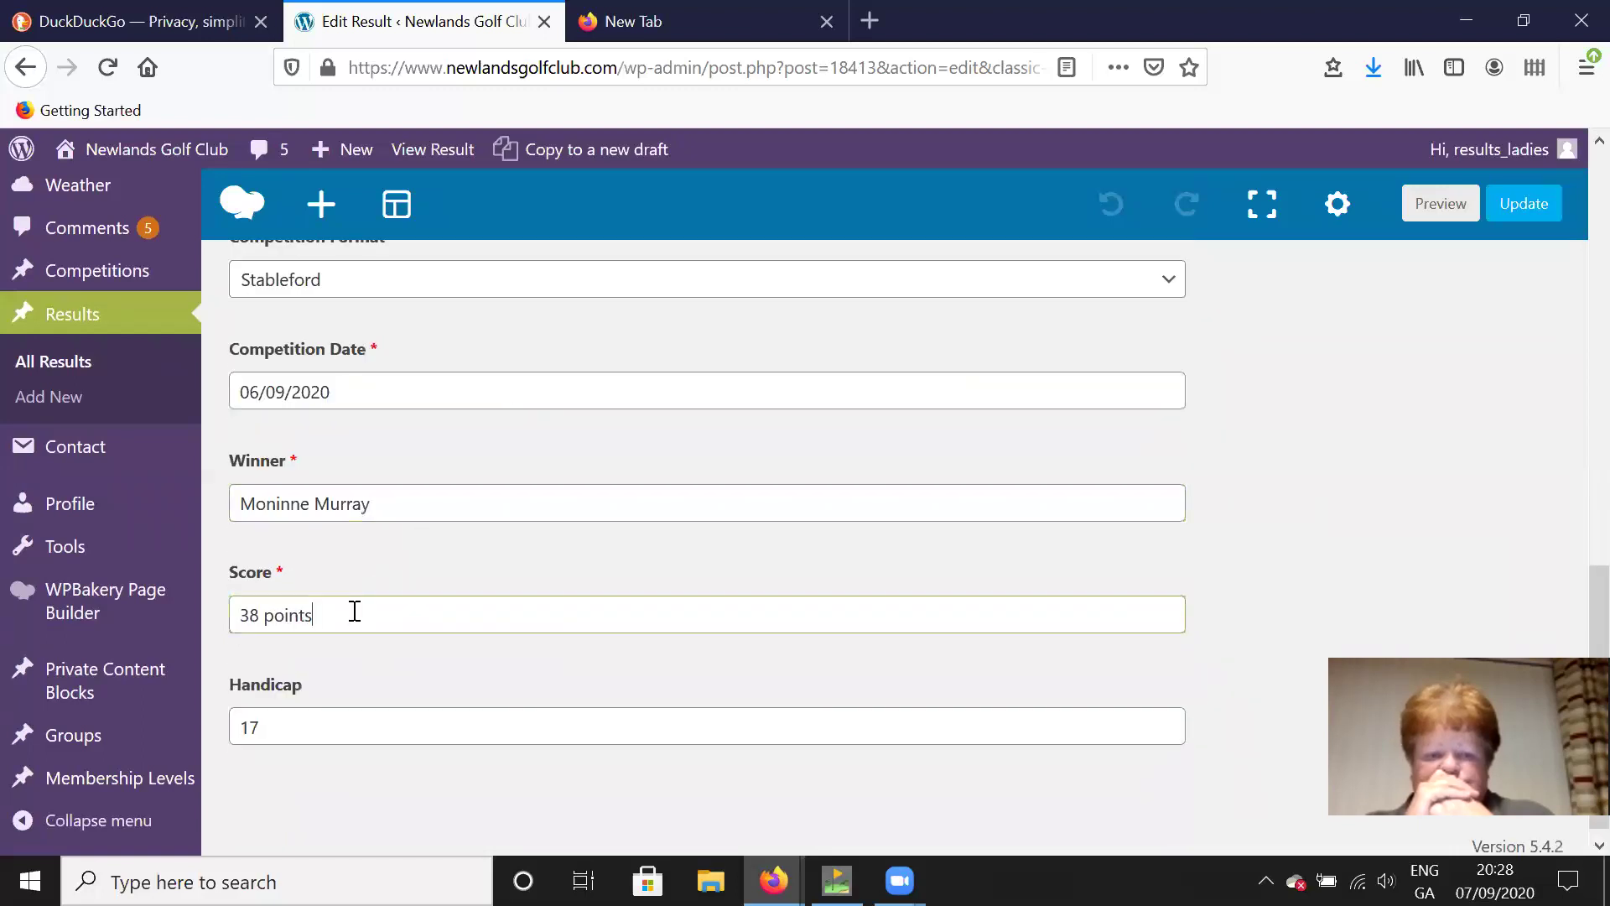
{"action": "left_click", "coordinate": [329, 723]}
{"action": "scroll", "coordinate": [1572, 151], "scroll_direction": "up", "scroll_amount": 1}
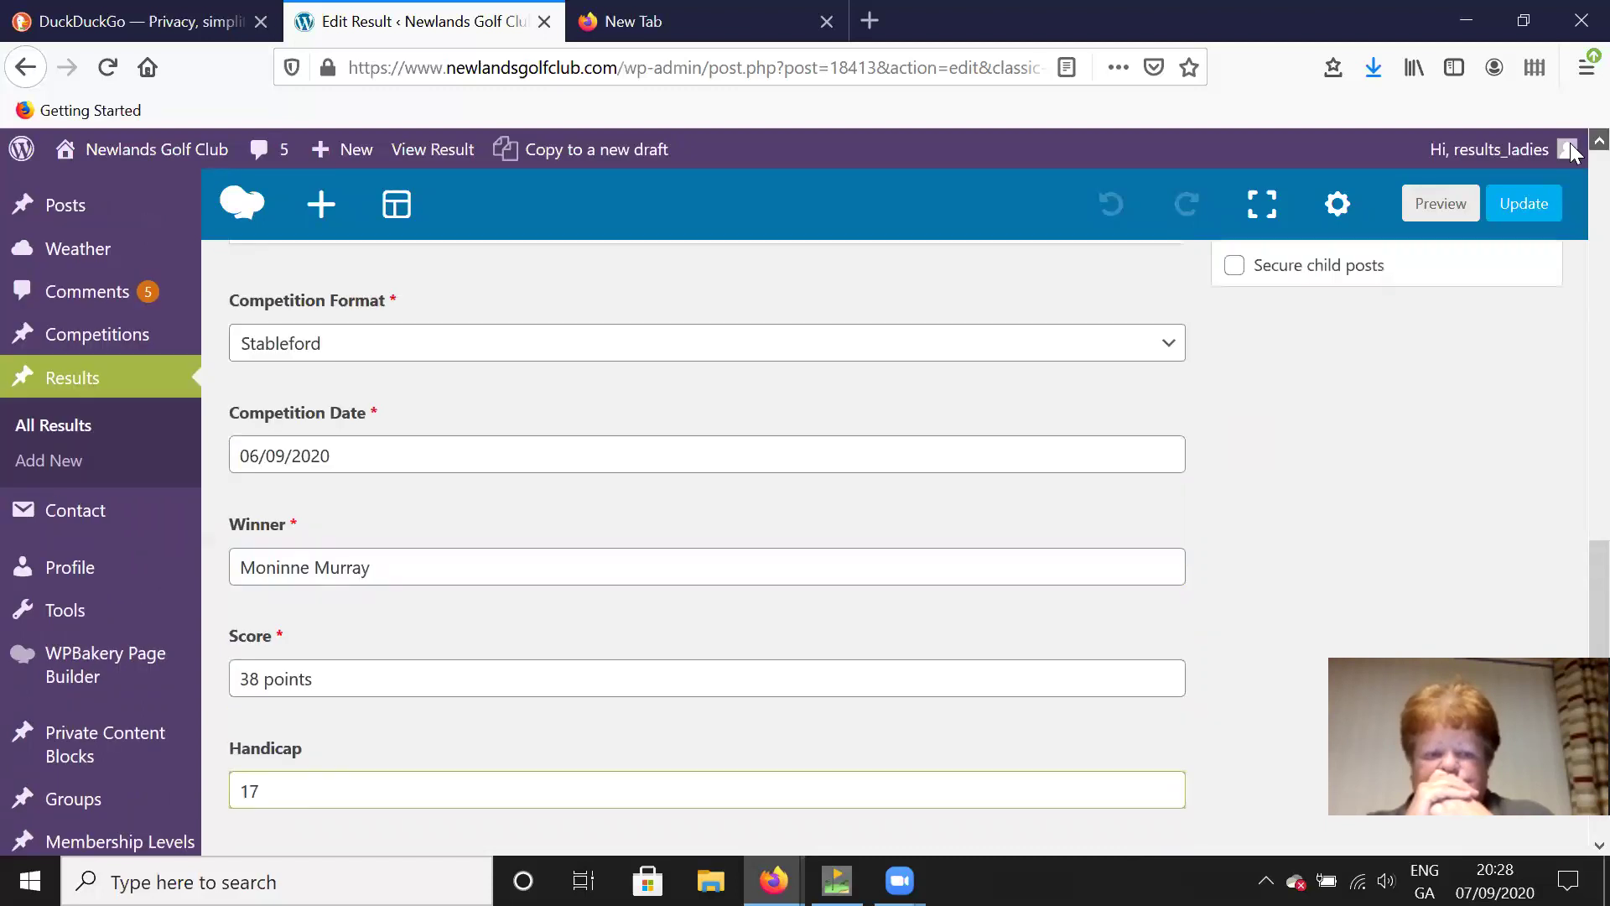
{"action": "scroll", "coordinate": [1573, 151], "scroll_direction": "up", "scroll_amount": 10}
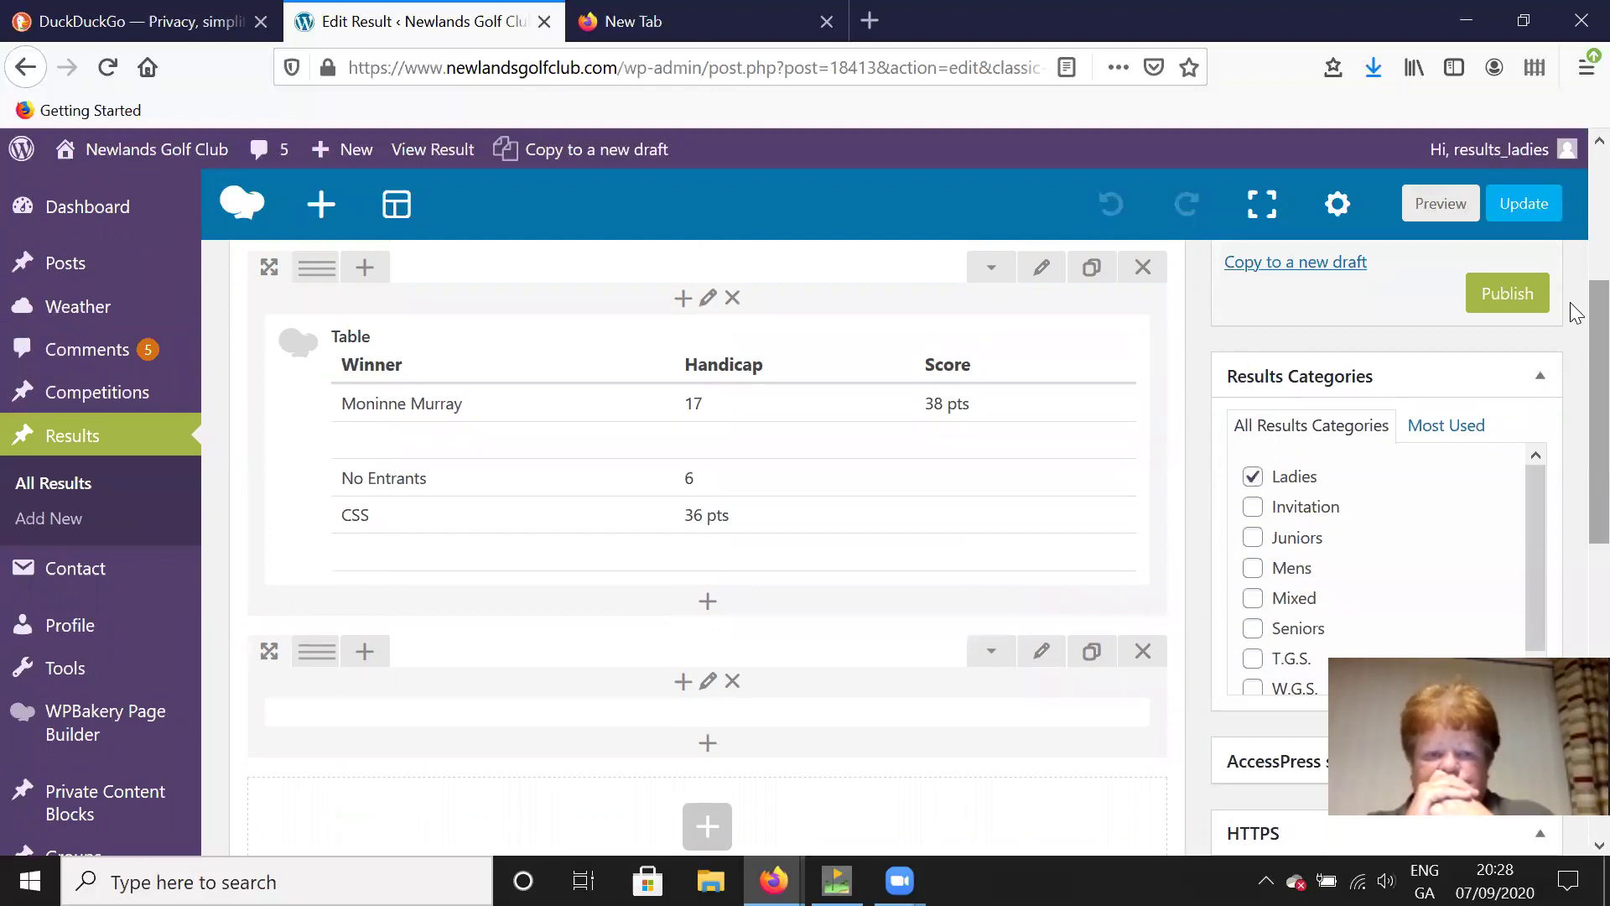
{"action": "scroll", "coordinate": [1571, 152], "scroll_direction": "up", "scroll_amount": 4}
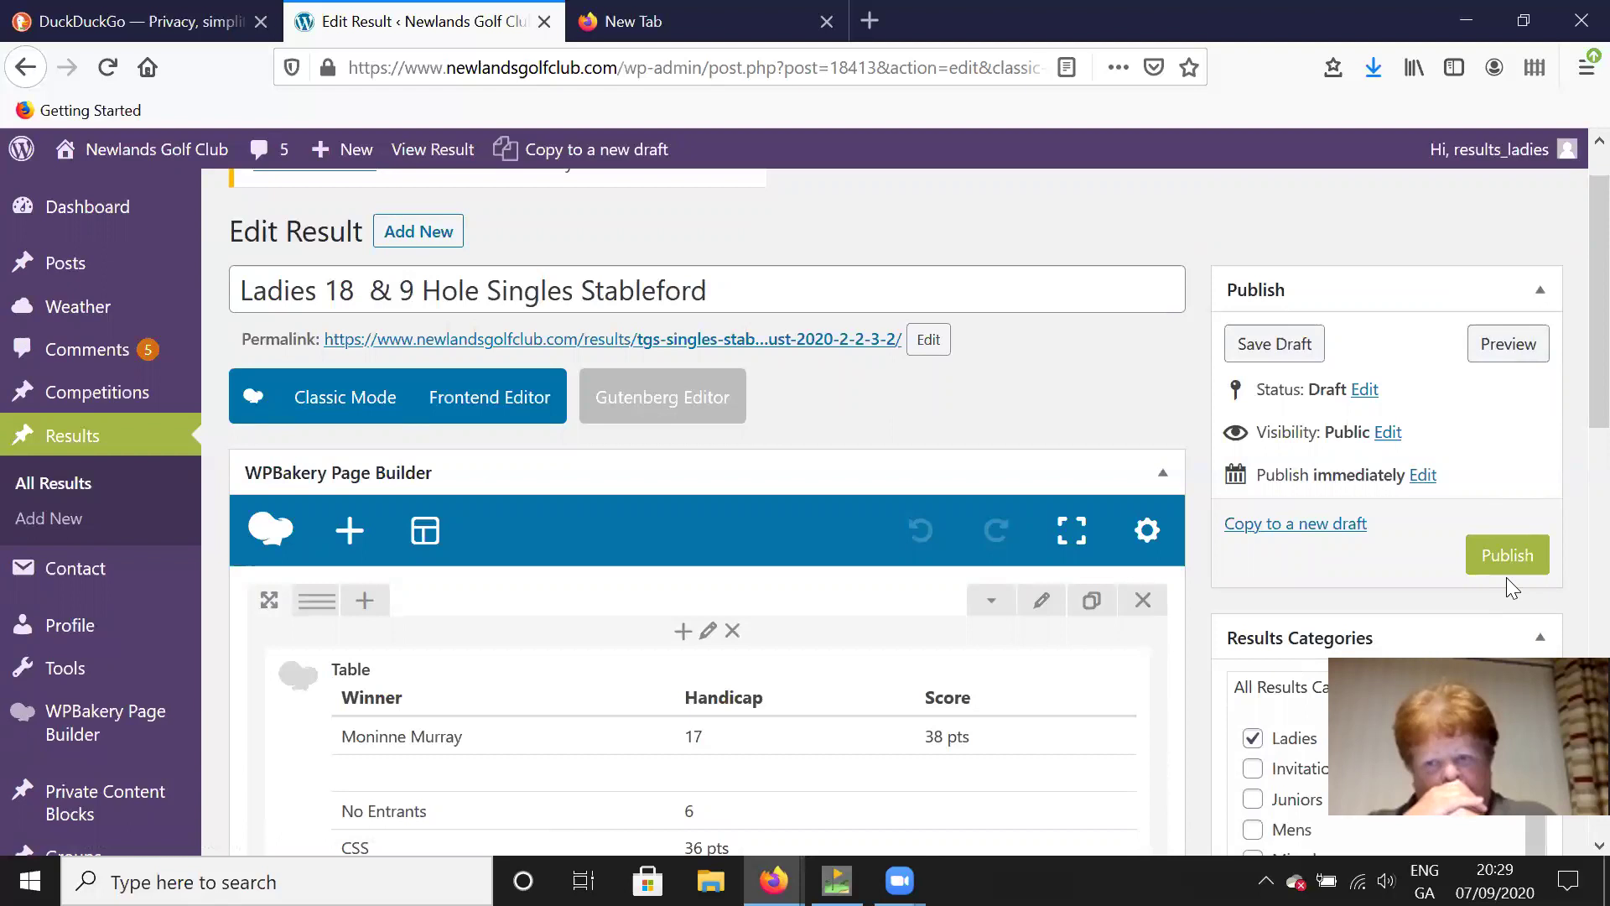
Preview the draft result as a web page and review its competition details and results table.
{"action": "left_click", "coordinate": [1507, 345]}
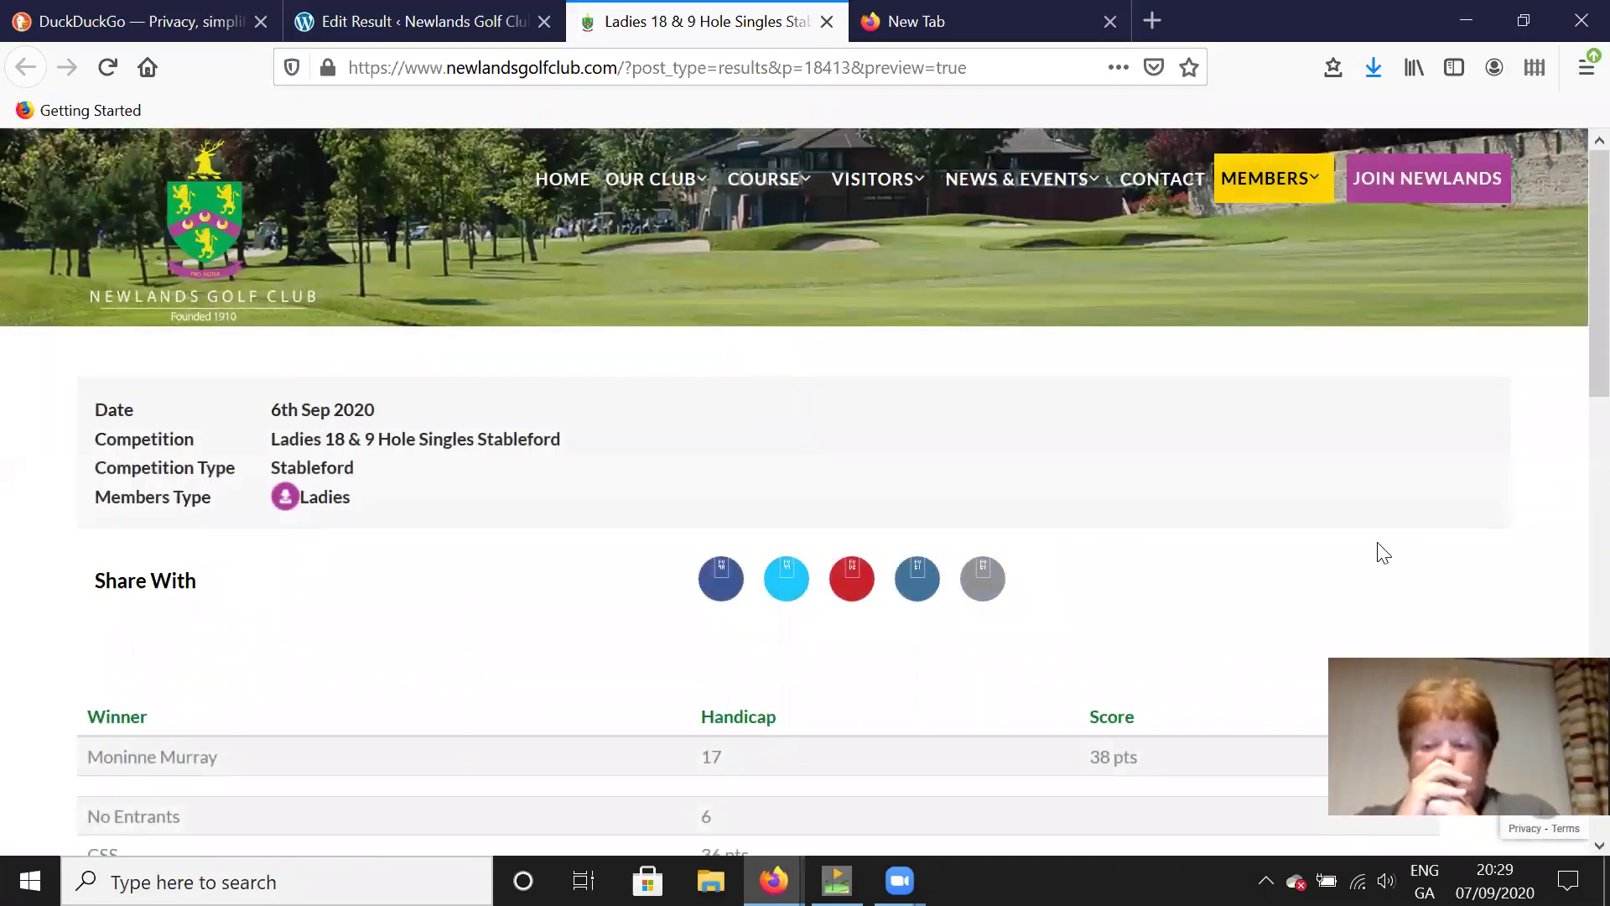
{"action": "scroll", "coordinate": [1574, 848], "scroll_direction": "down", "scroll_amount": 1}
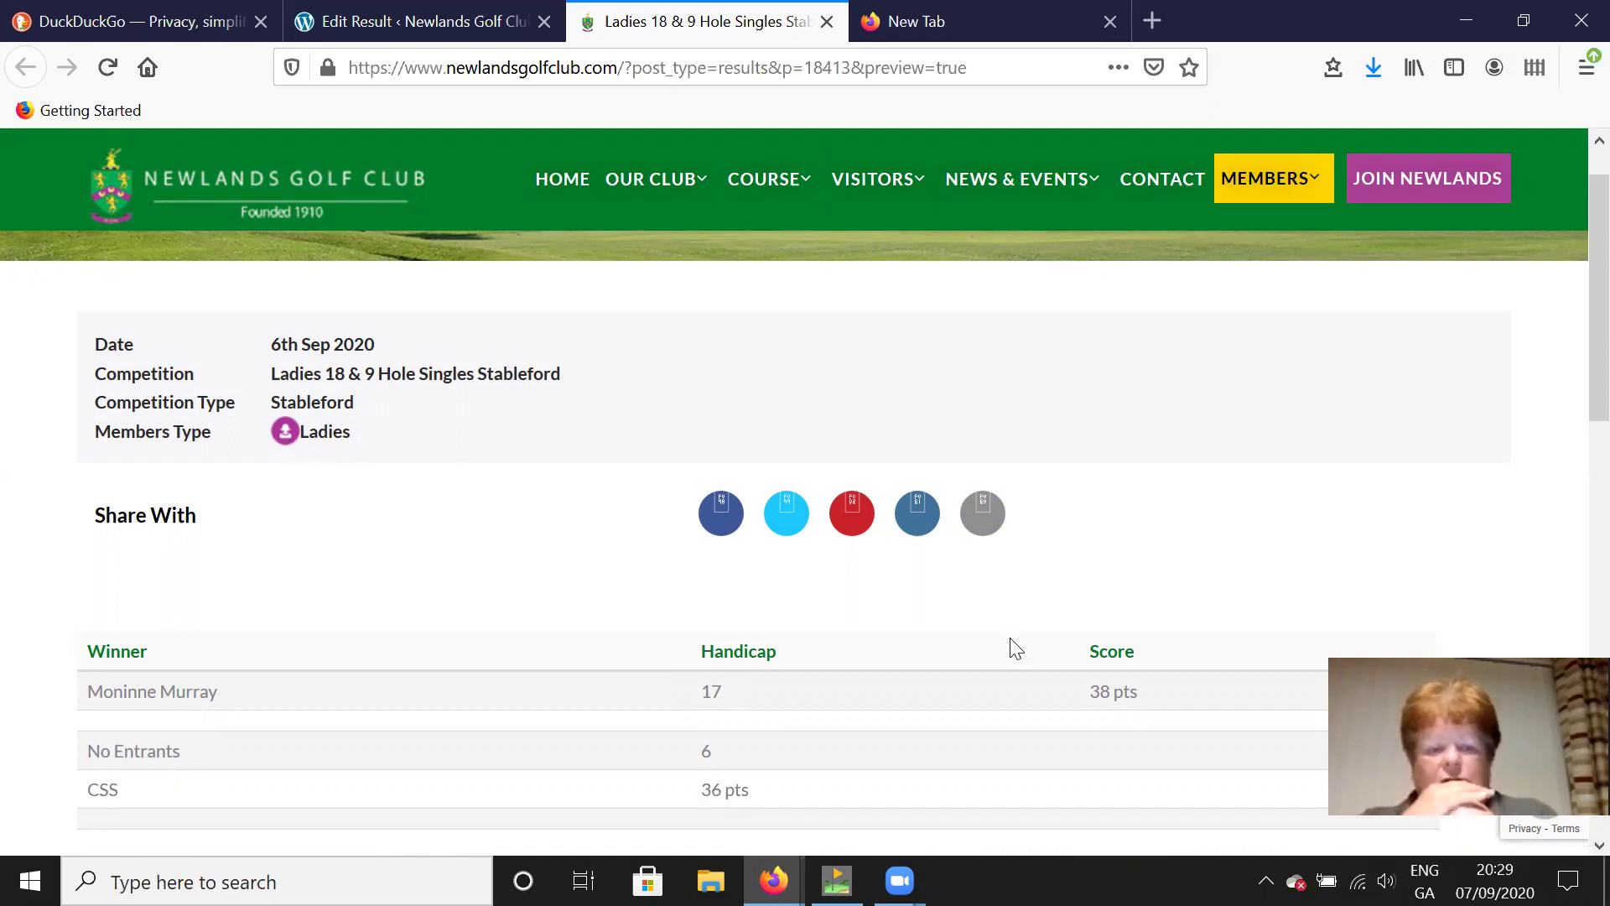
{"action": "scroll", "coordinate": [1574, 851], "scroll_direction": "down", "scroll_amount": 2}
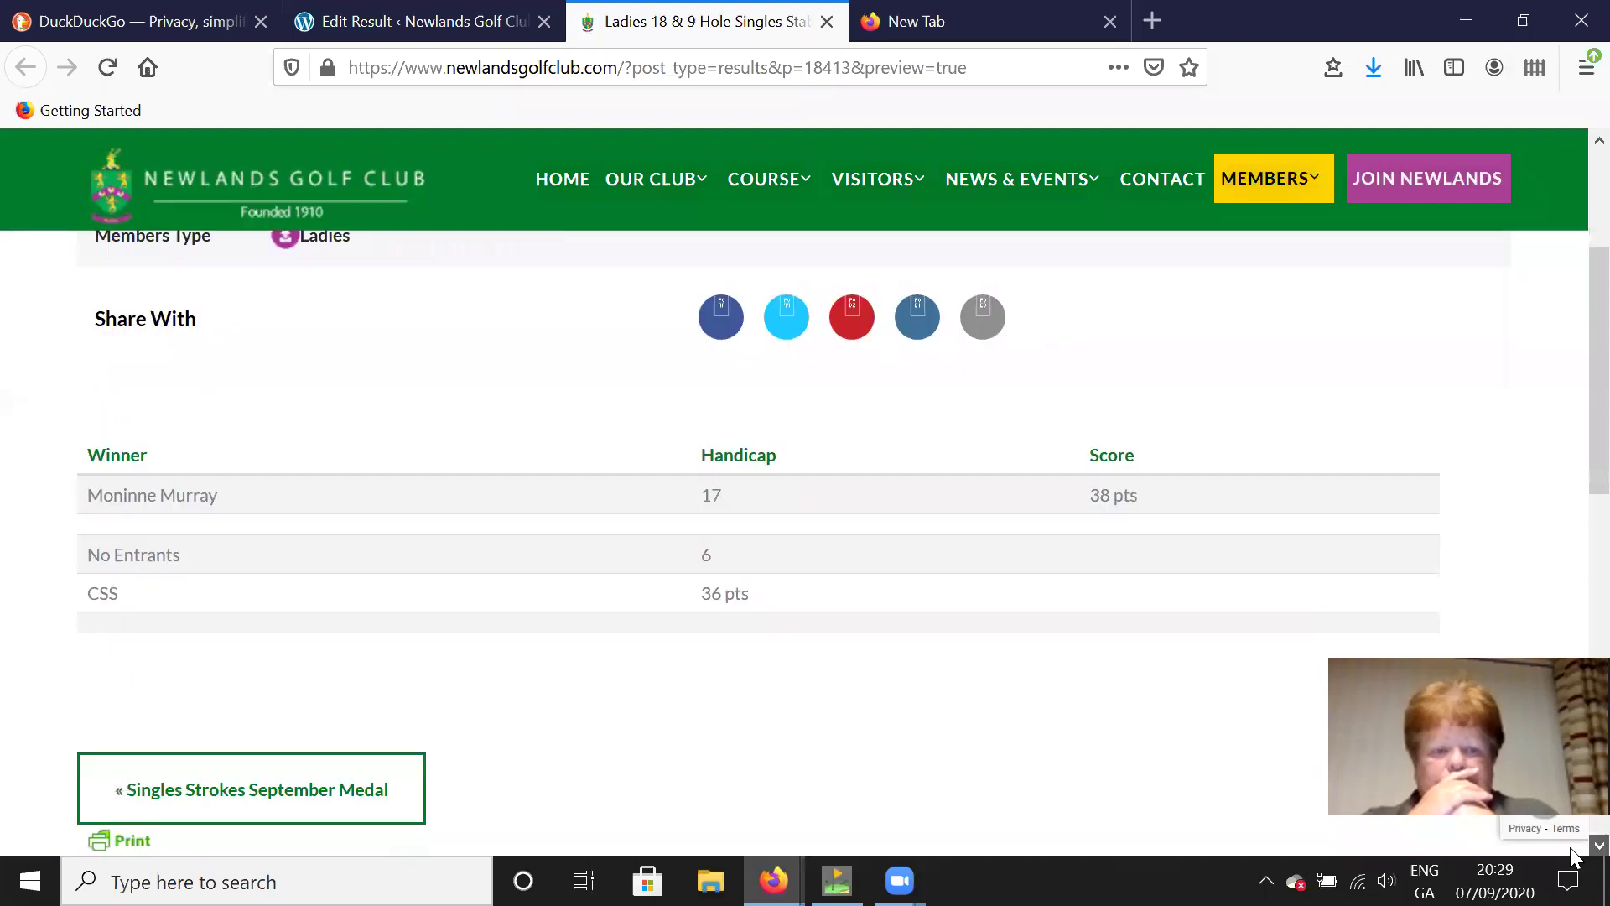
{"action": "scroll", "coordinate": [1574, 853], "scroll_direction": "down", "scroll_amount": 1}
{"action": "scroll", "coordinate": [1573, 853], "scroll_direction": "down", "scroll_amount": 1}
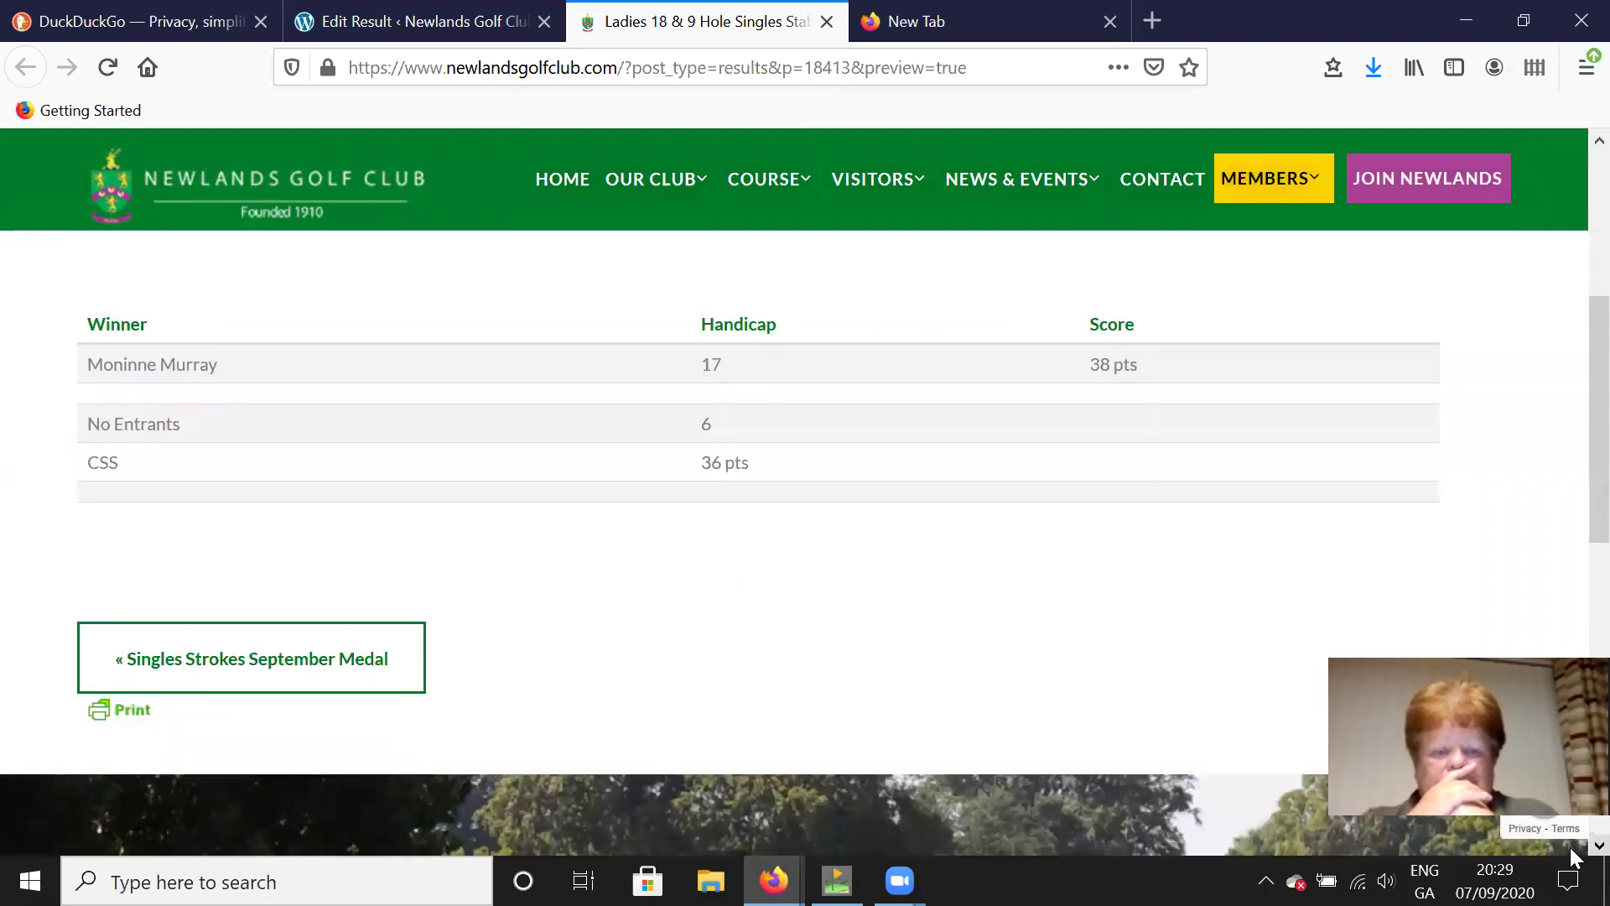
Generate an A4 PDF of the previewed result from its print version and open the file with Firefox.
{"action": "left_click", "coordinate": [134, 711]}
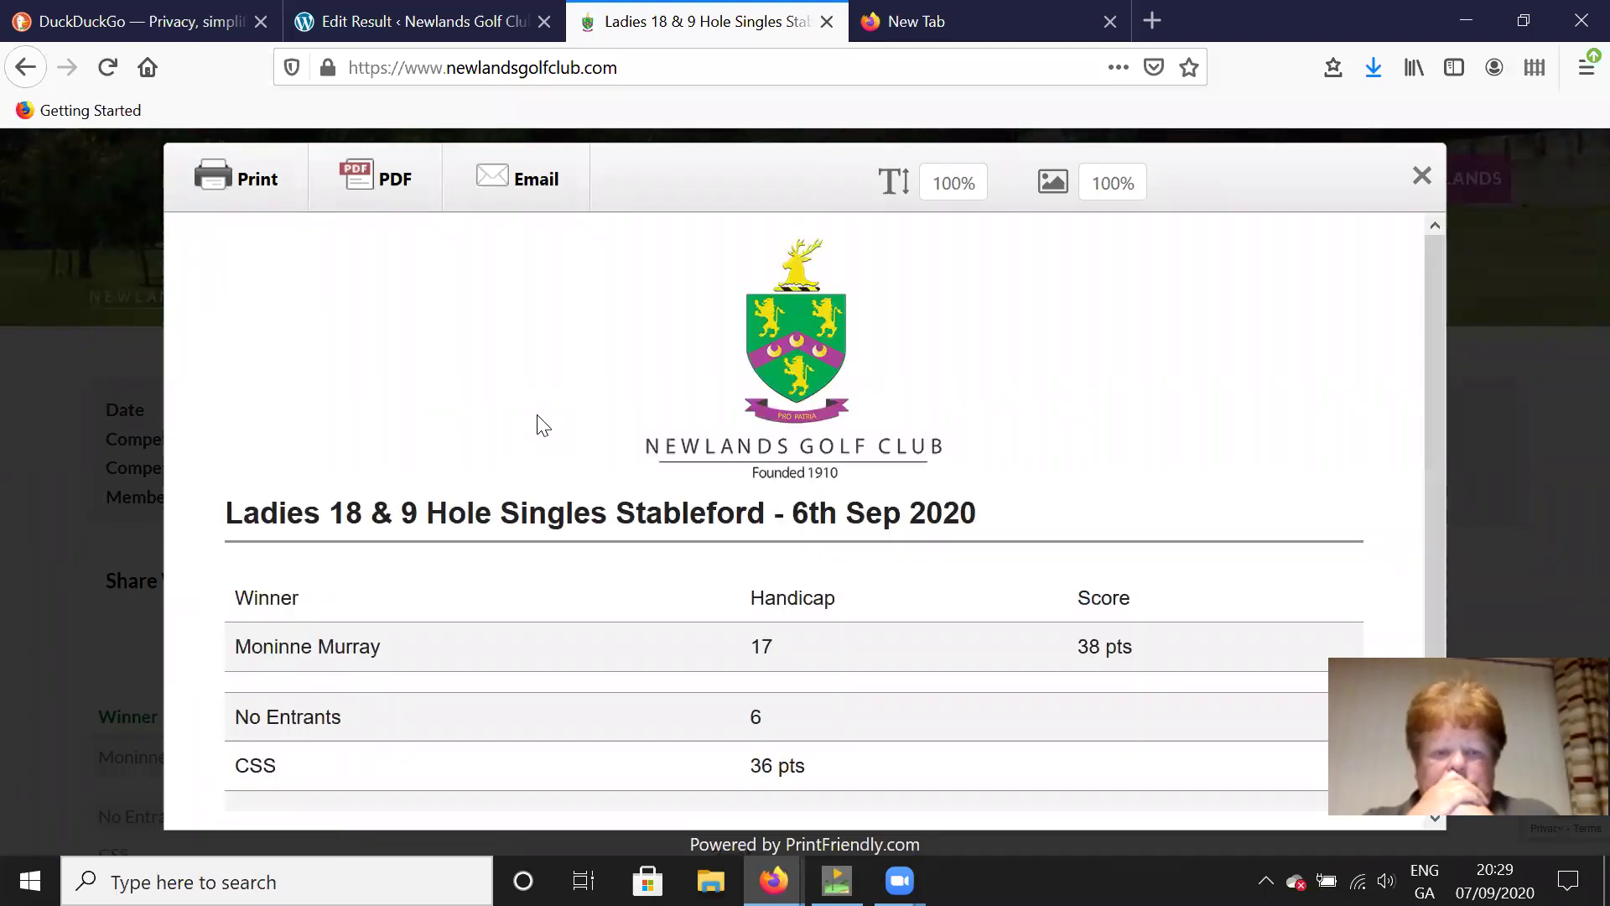
{"action": "left_click", "coordinate": [394, 188]}
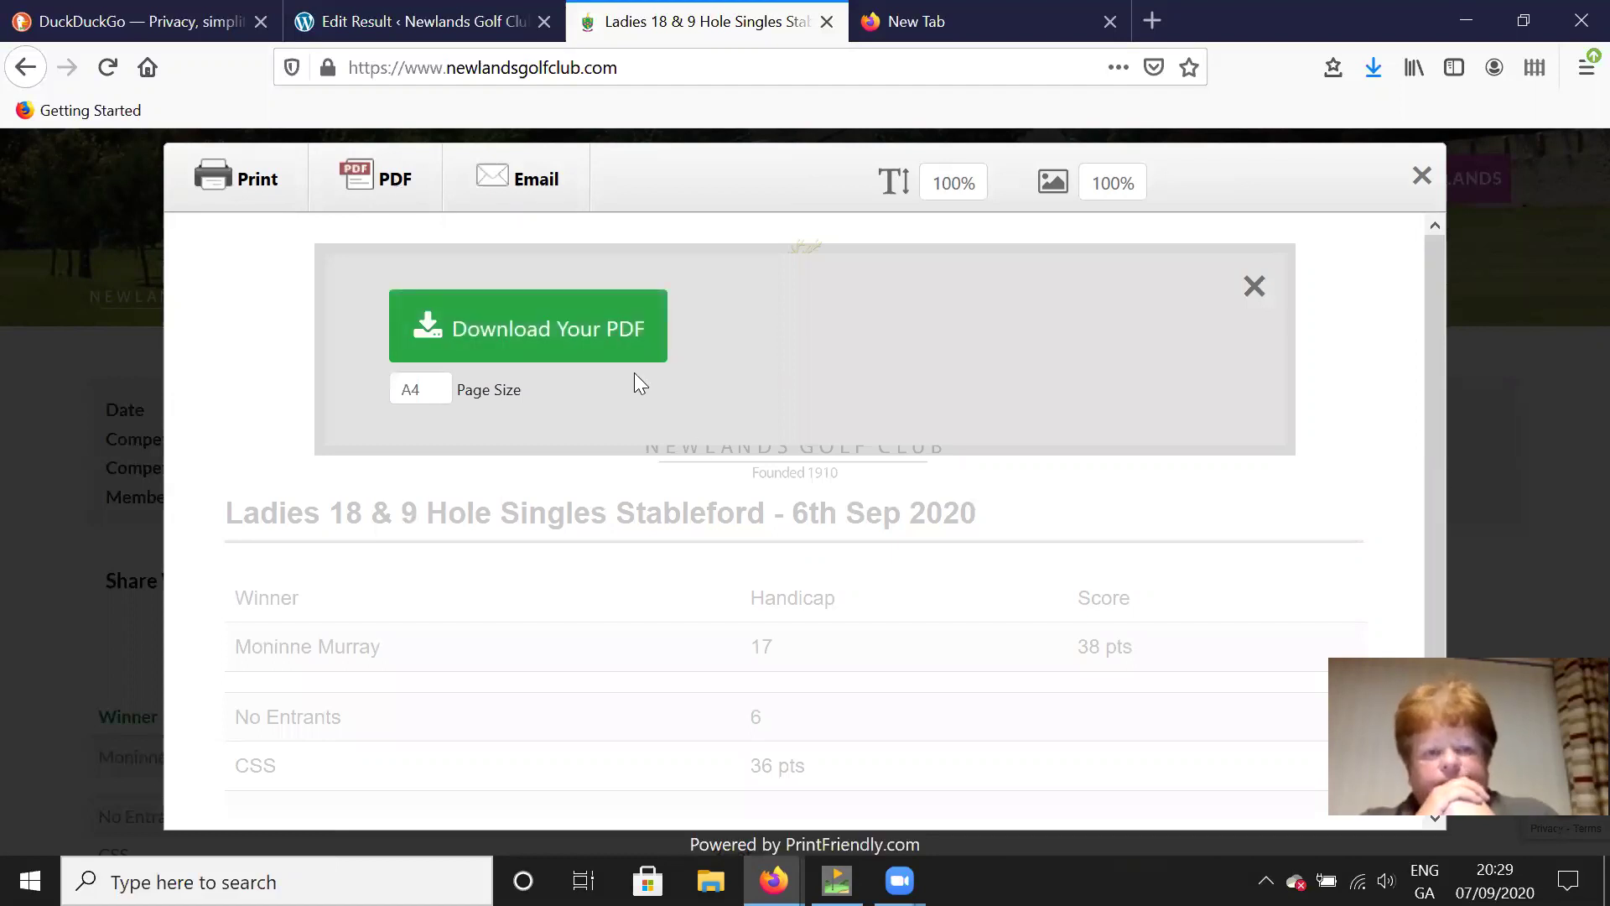
{"action": "left_click", "coordinate": [533, 349]}
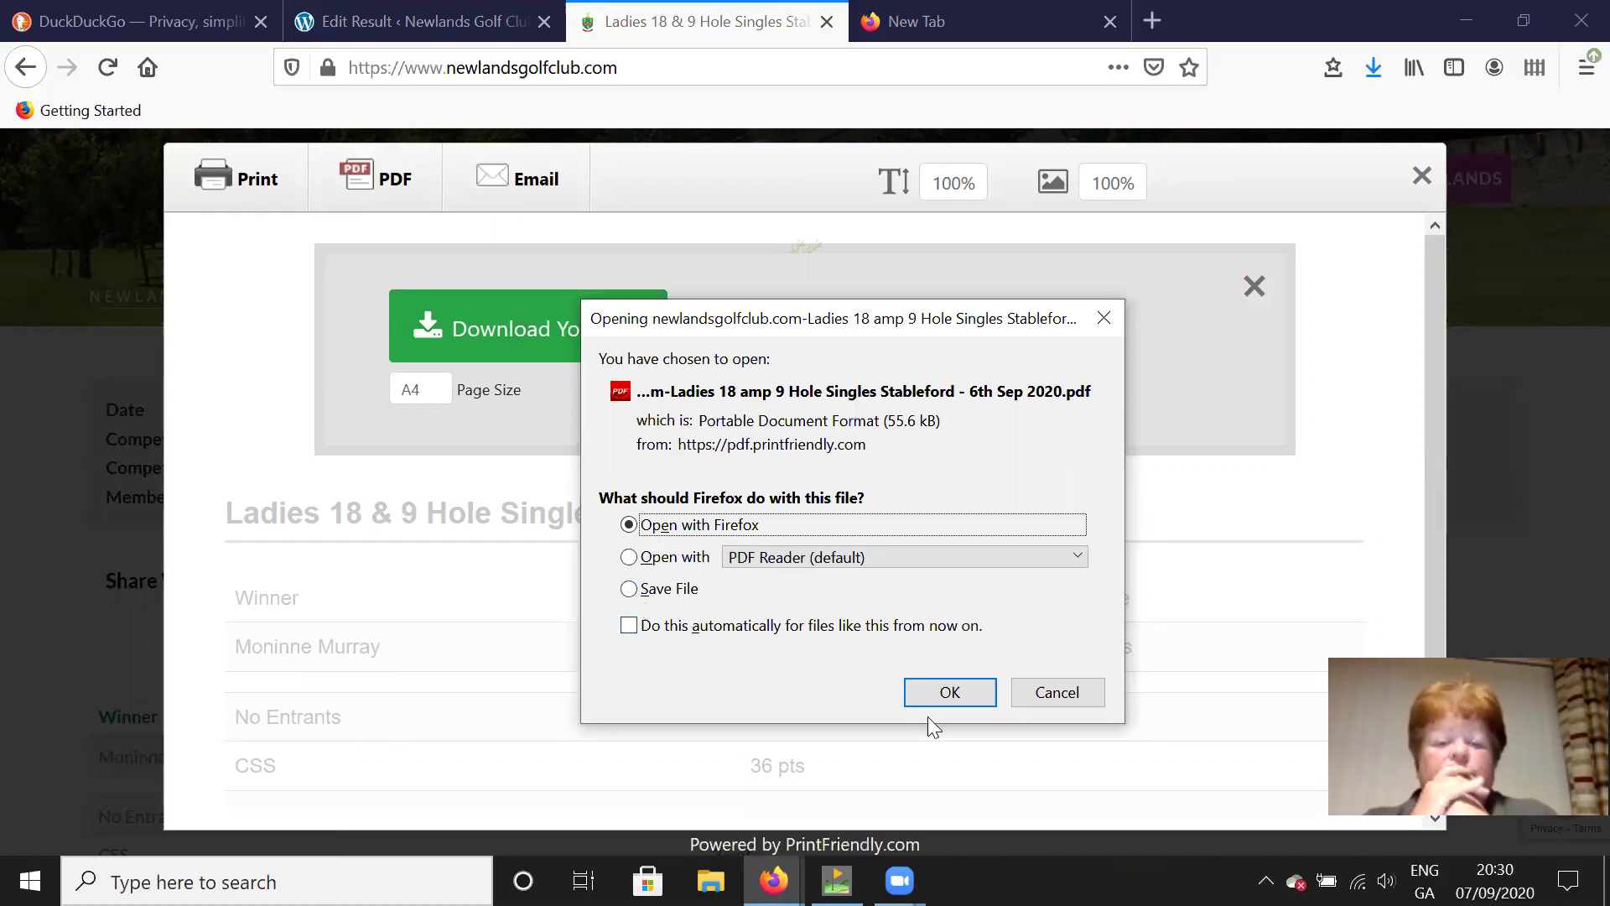
{"action": "left_click", "coordinate": [948, 696]}
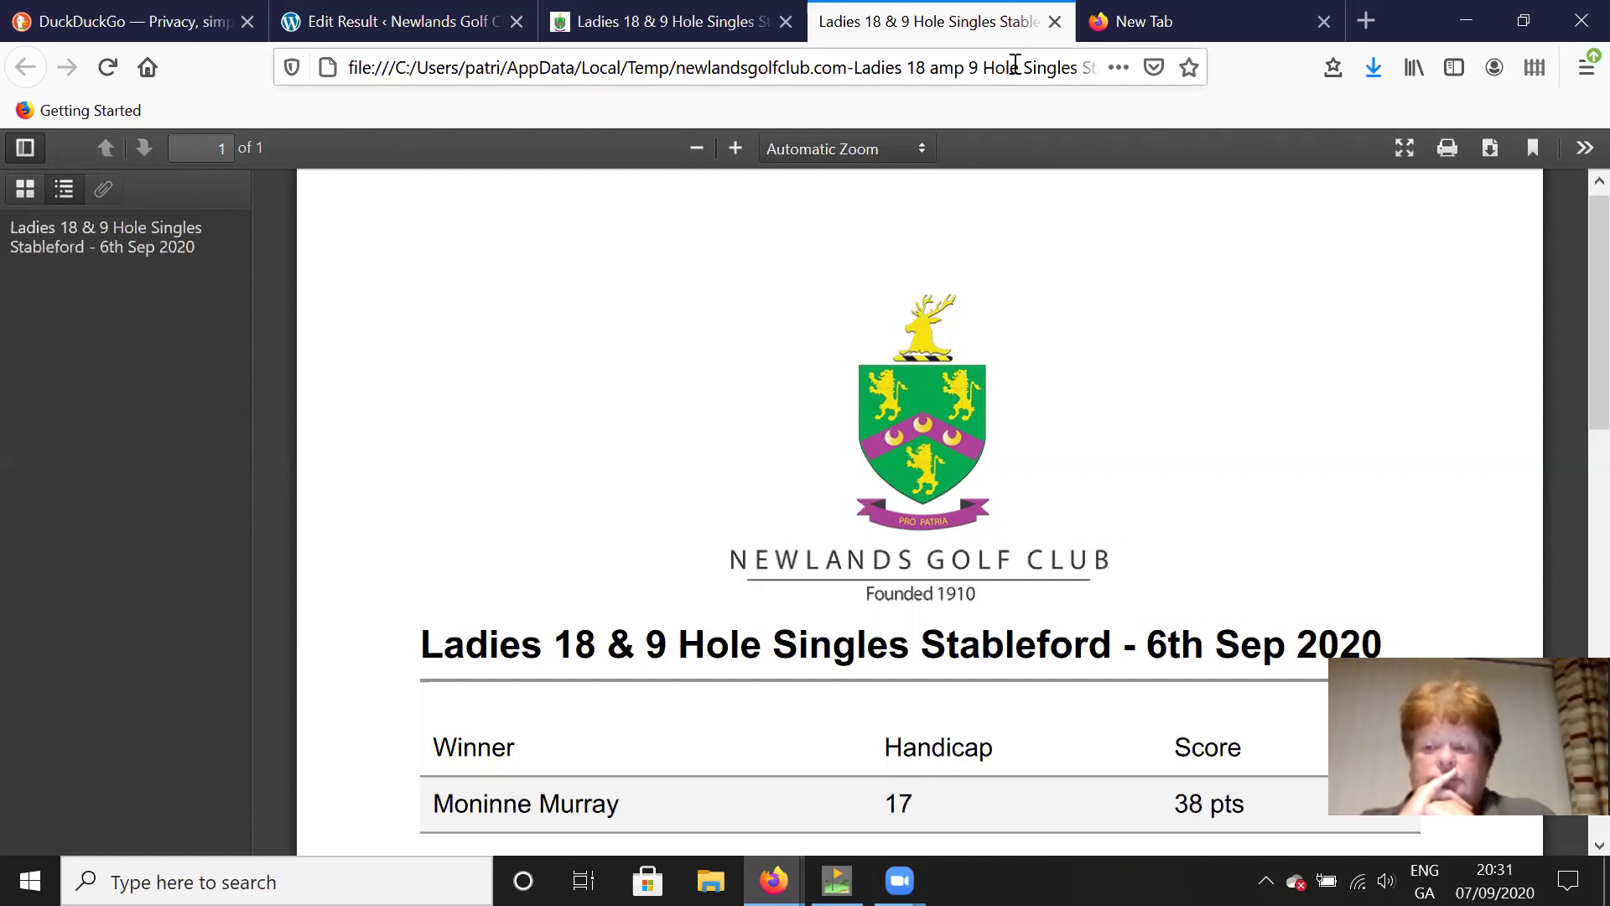
Close the PDF and the result preview, and minimise the browser to reach the desktop.
{"action": "left_click", "coordinate": [1054, 22]}
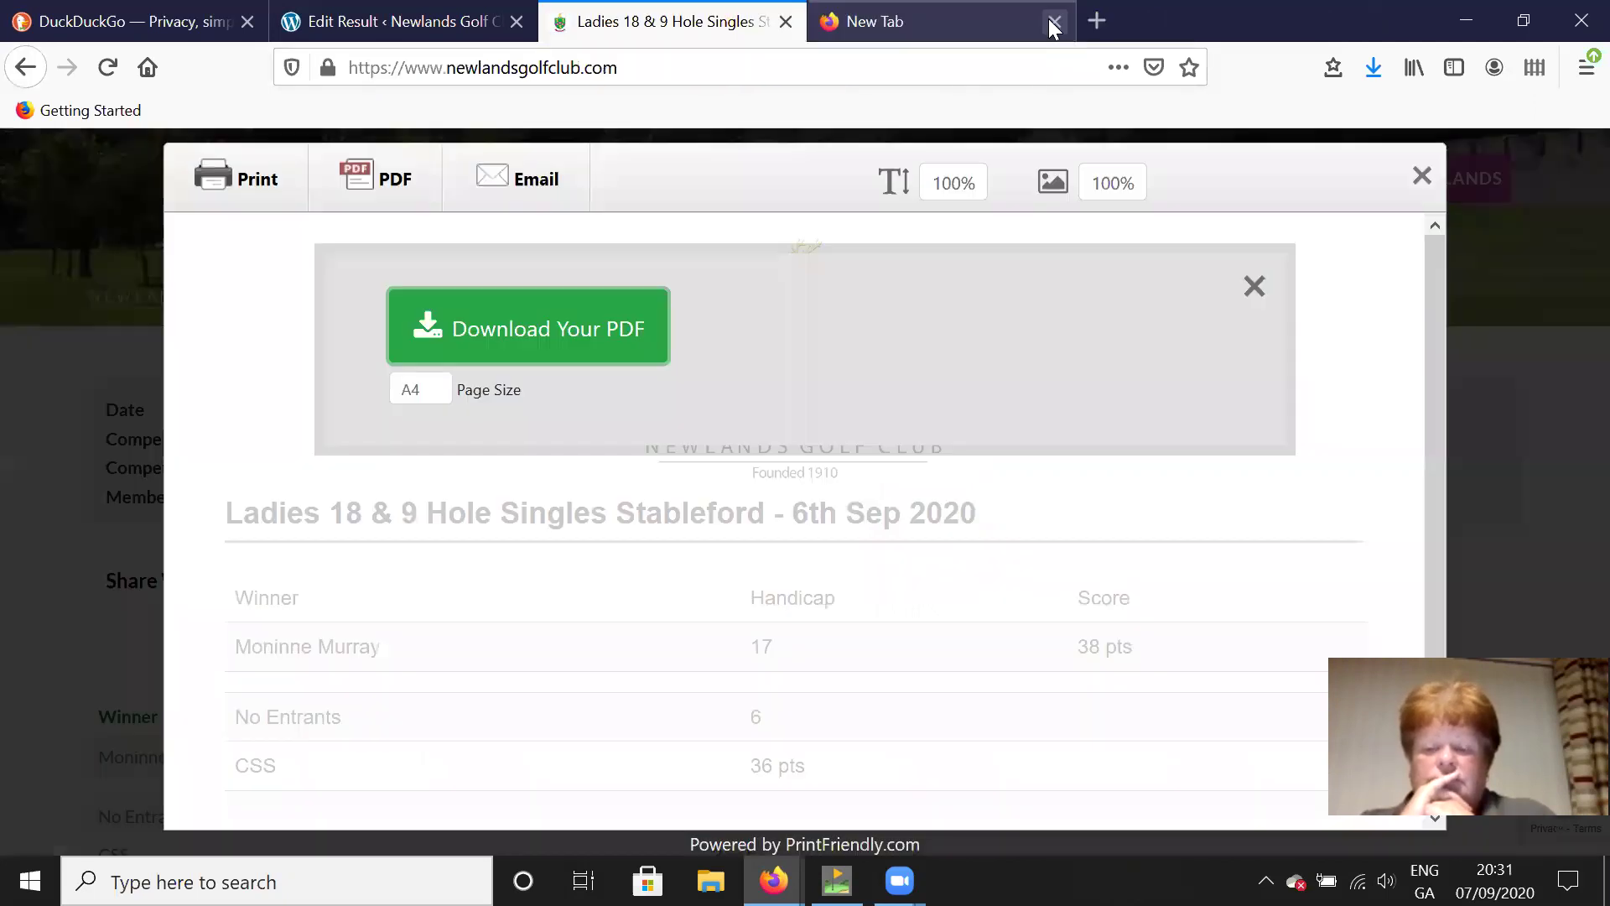
{"action": "left_click", "coordinate": [784, 23]}
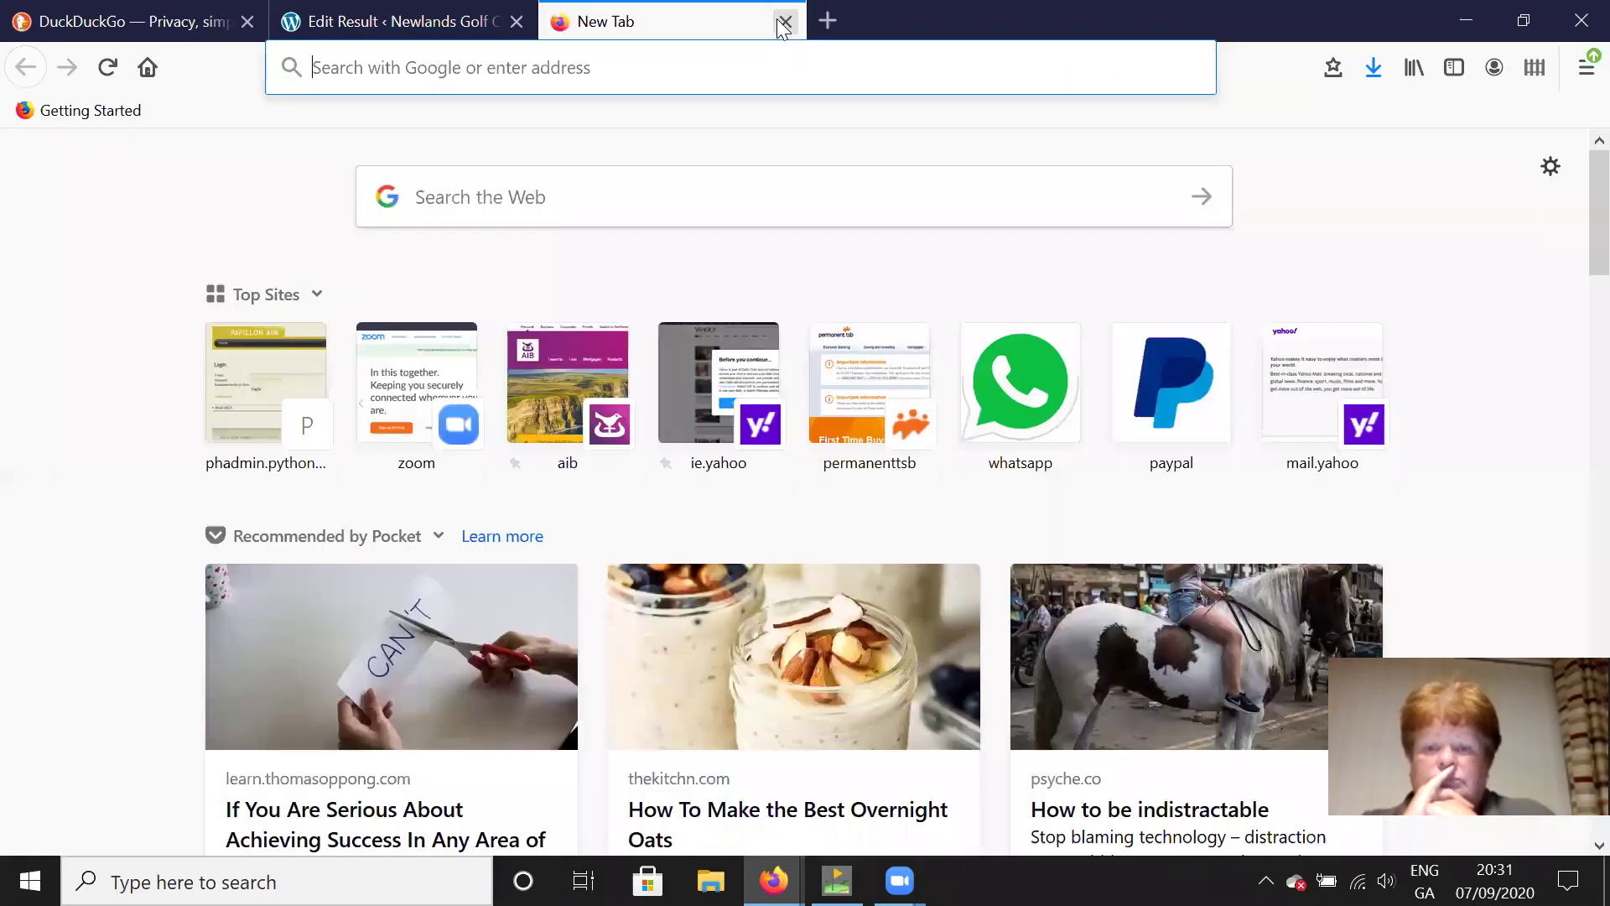
{"action": "left_click", "coordinate": [1472, 15]}
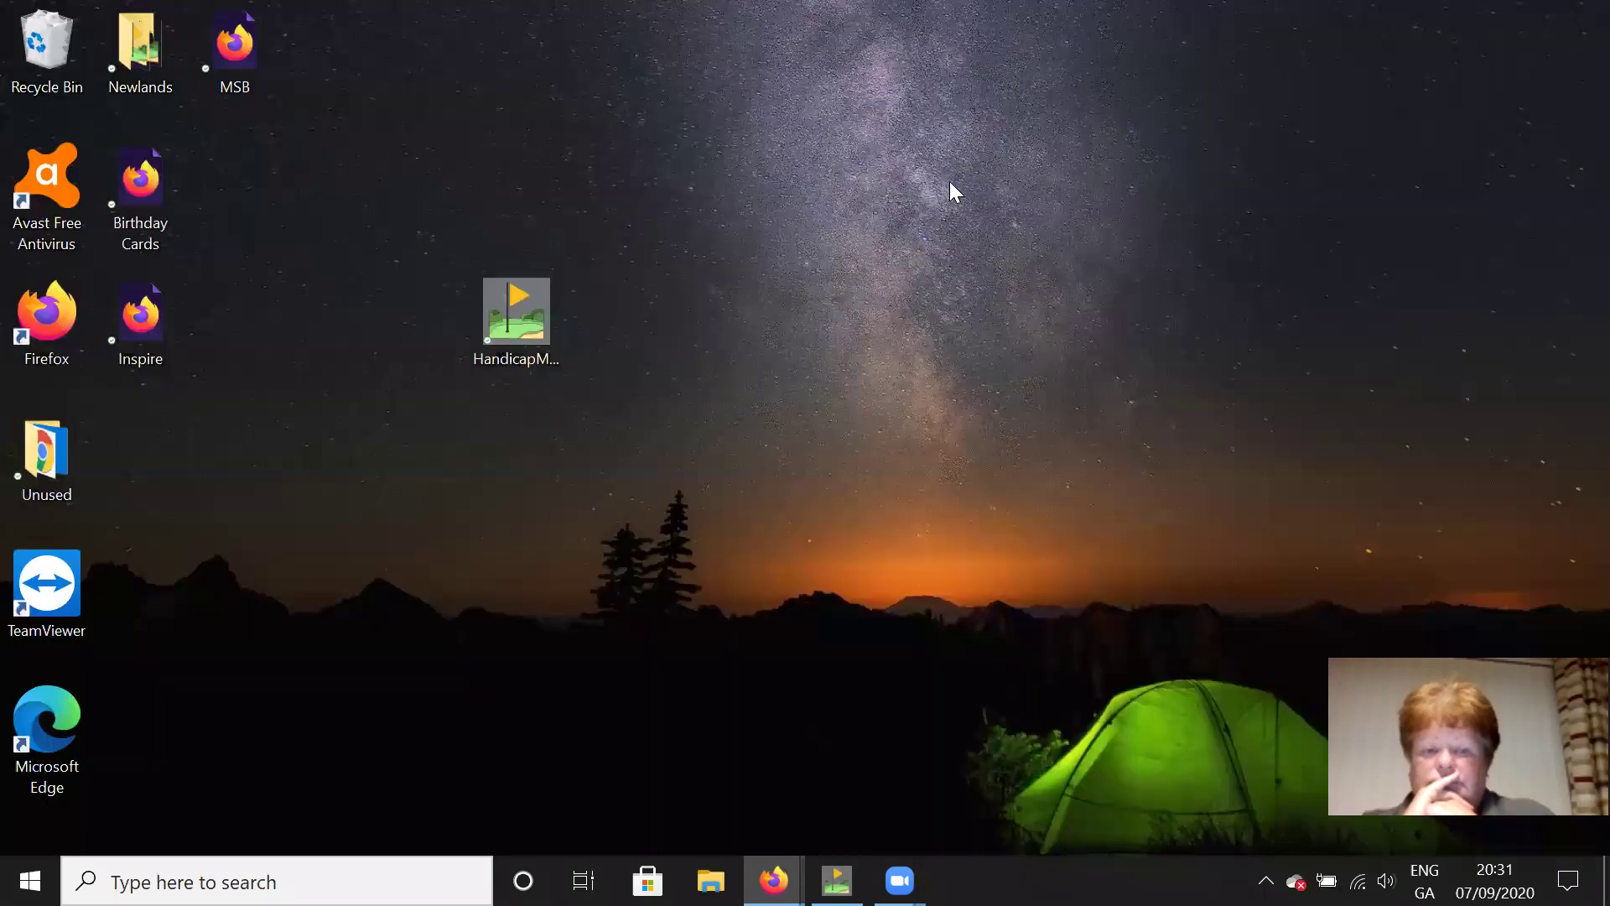
Switch to HandicapMaster by launching it from the desktop, and log in as the Ladies user with the account password.
{"action": "double_click", "coordinate": [496, 325]}
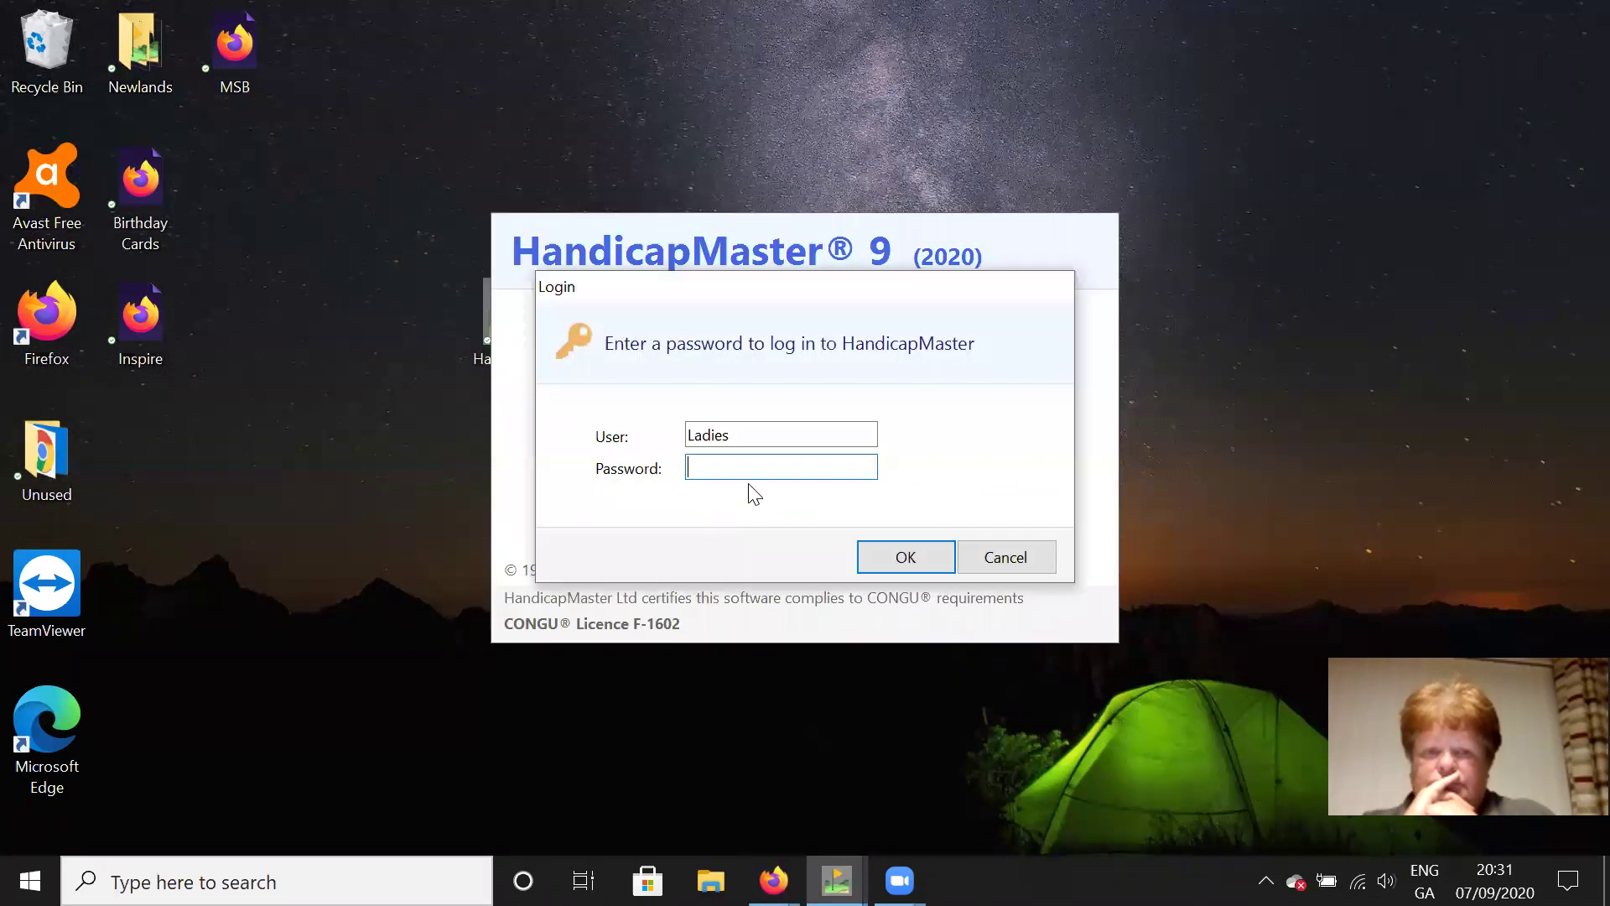
{"action": "type", "text": "*******"}
{"action": "key", "text": "Return"}
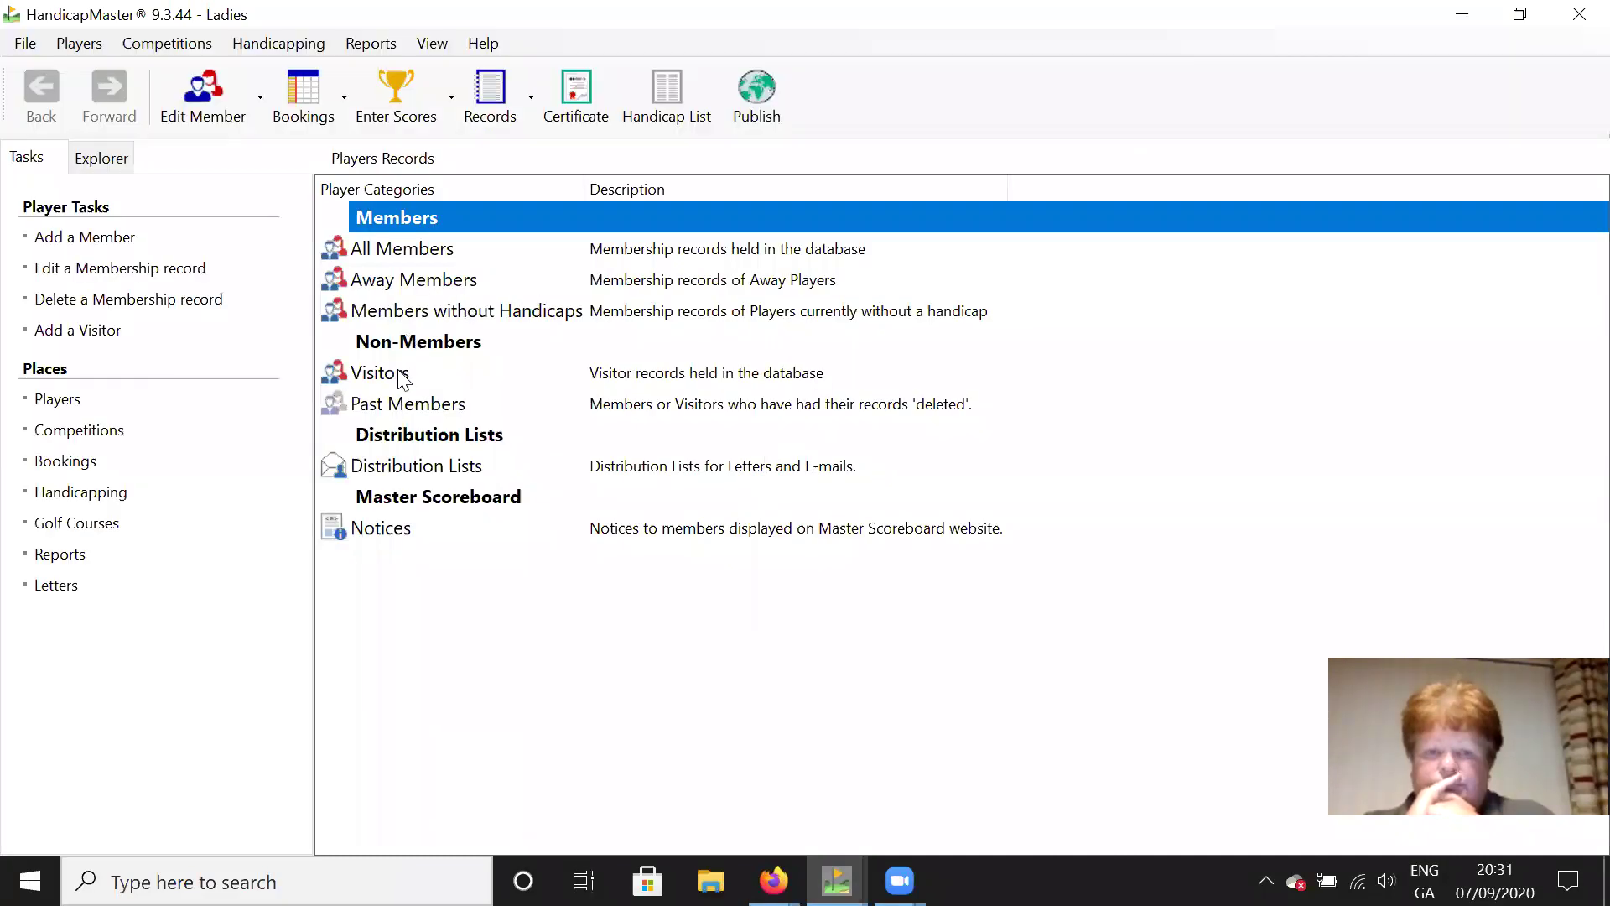
View the list of 2020 competition results, and produce the handicap list report for All Female Members.
{"action": "left_click", "coordinate": [113, 429]}
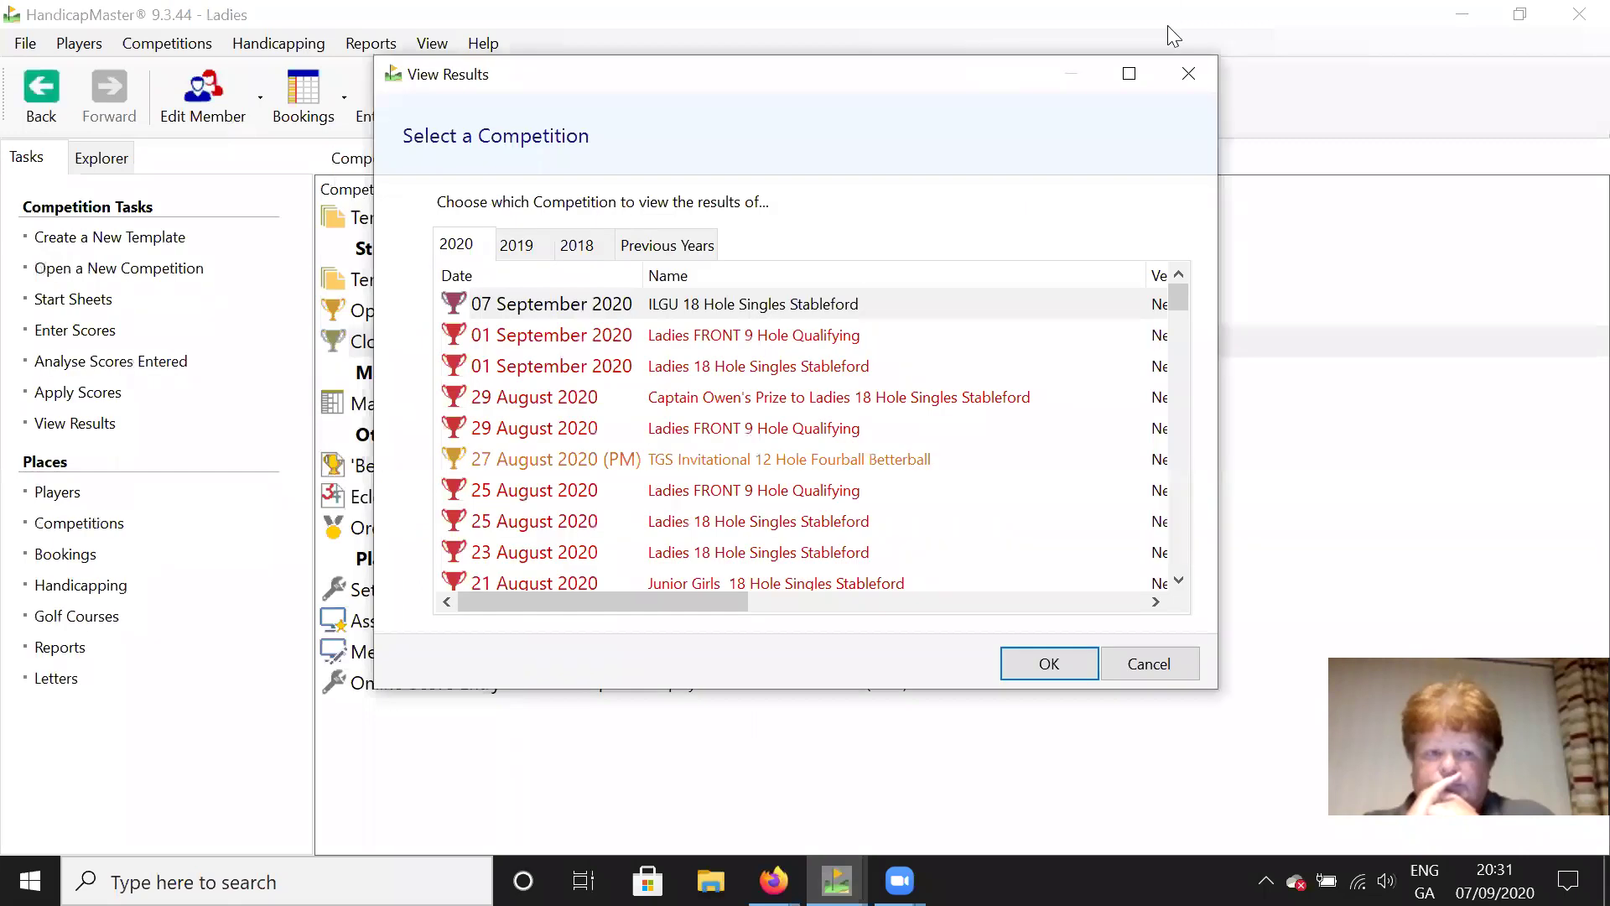
{"action": "left_click", "coordinate": [1186, 76]}
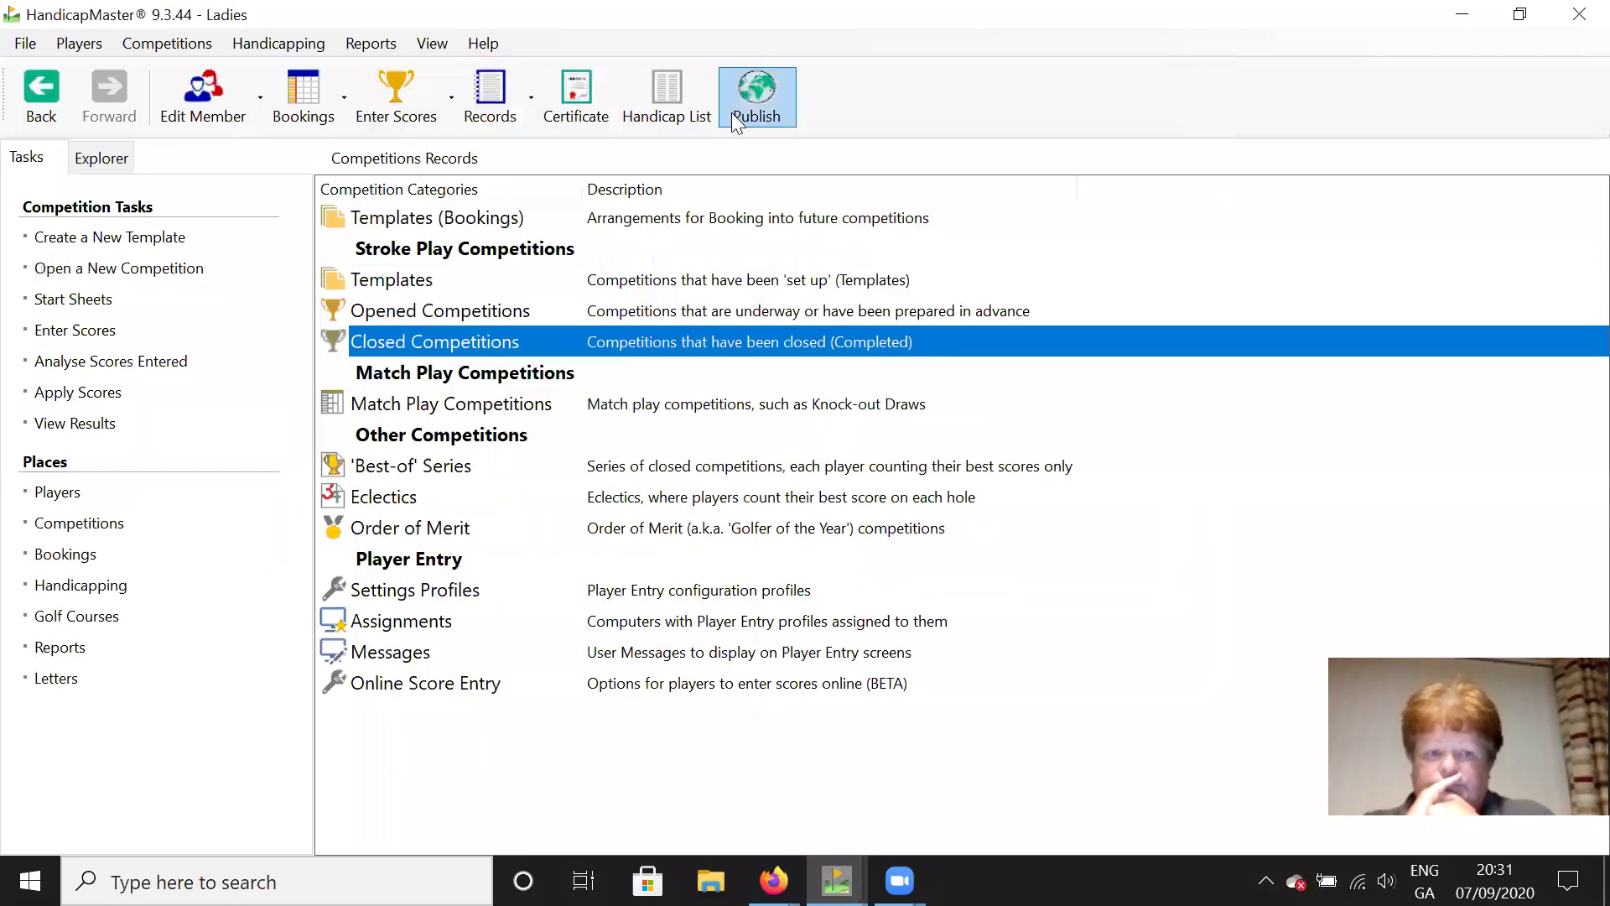
{"action": "left_click", "coordinate": [676, 101]}
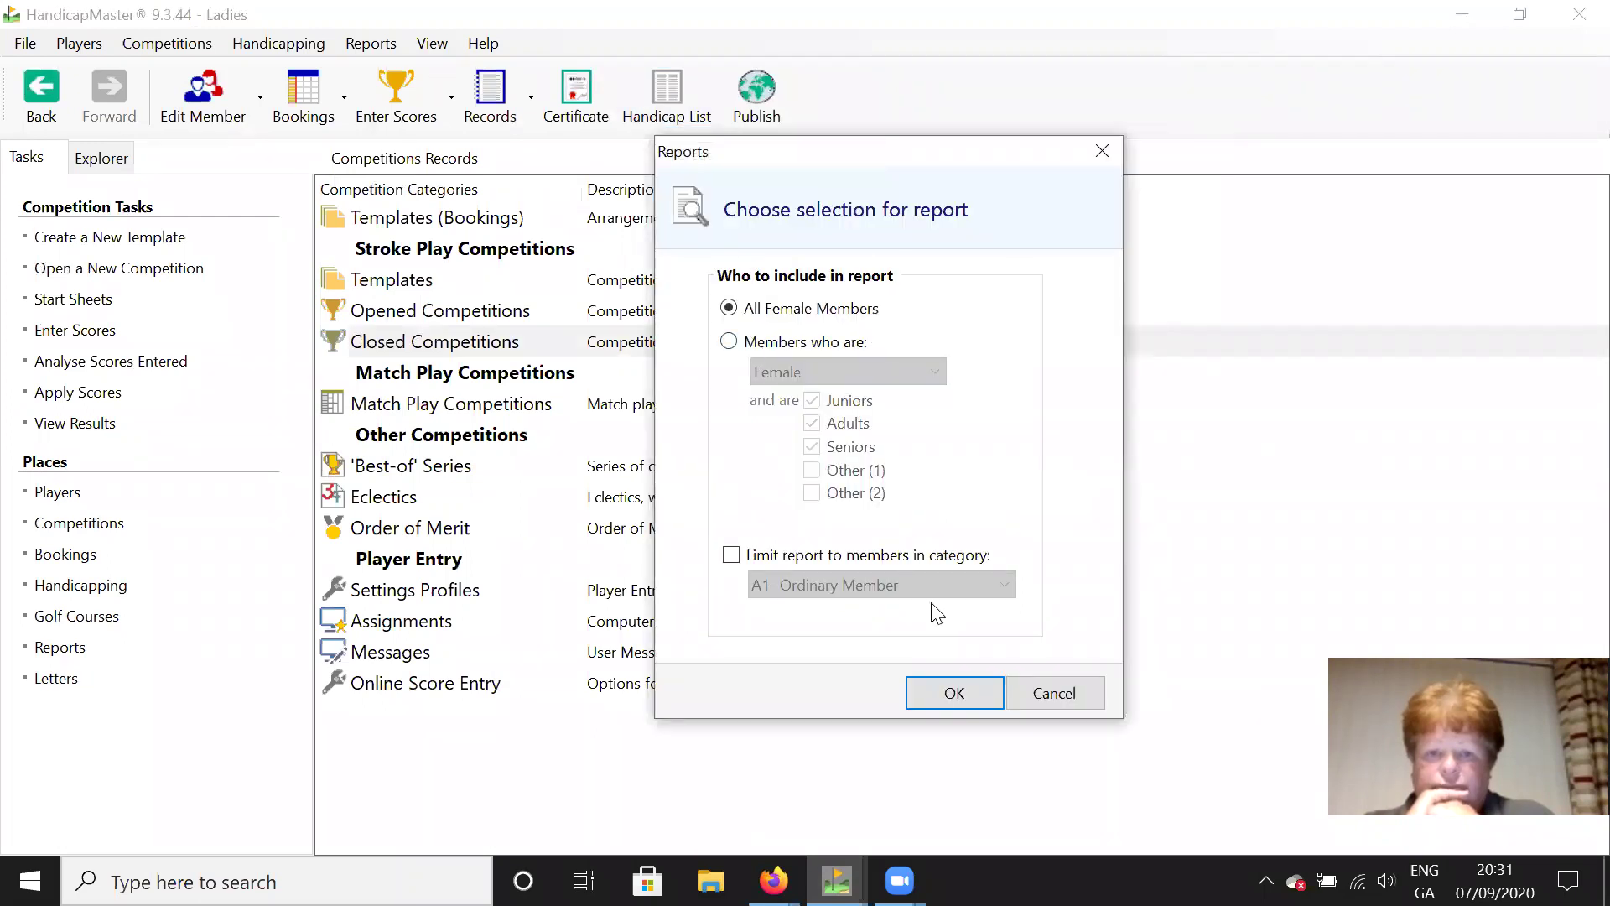
{"action": "left_click", "coordinate": [953, 694]}
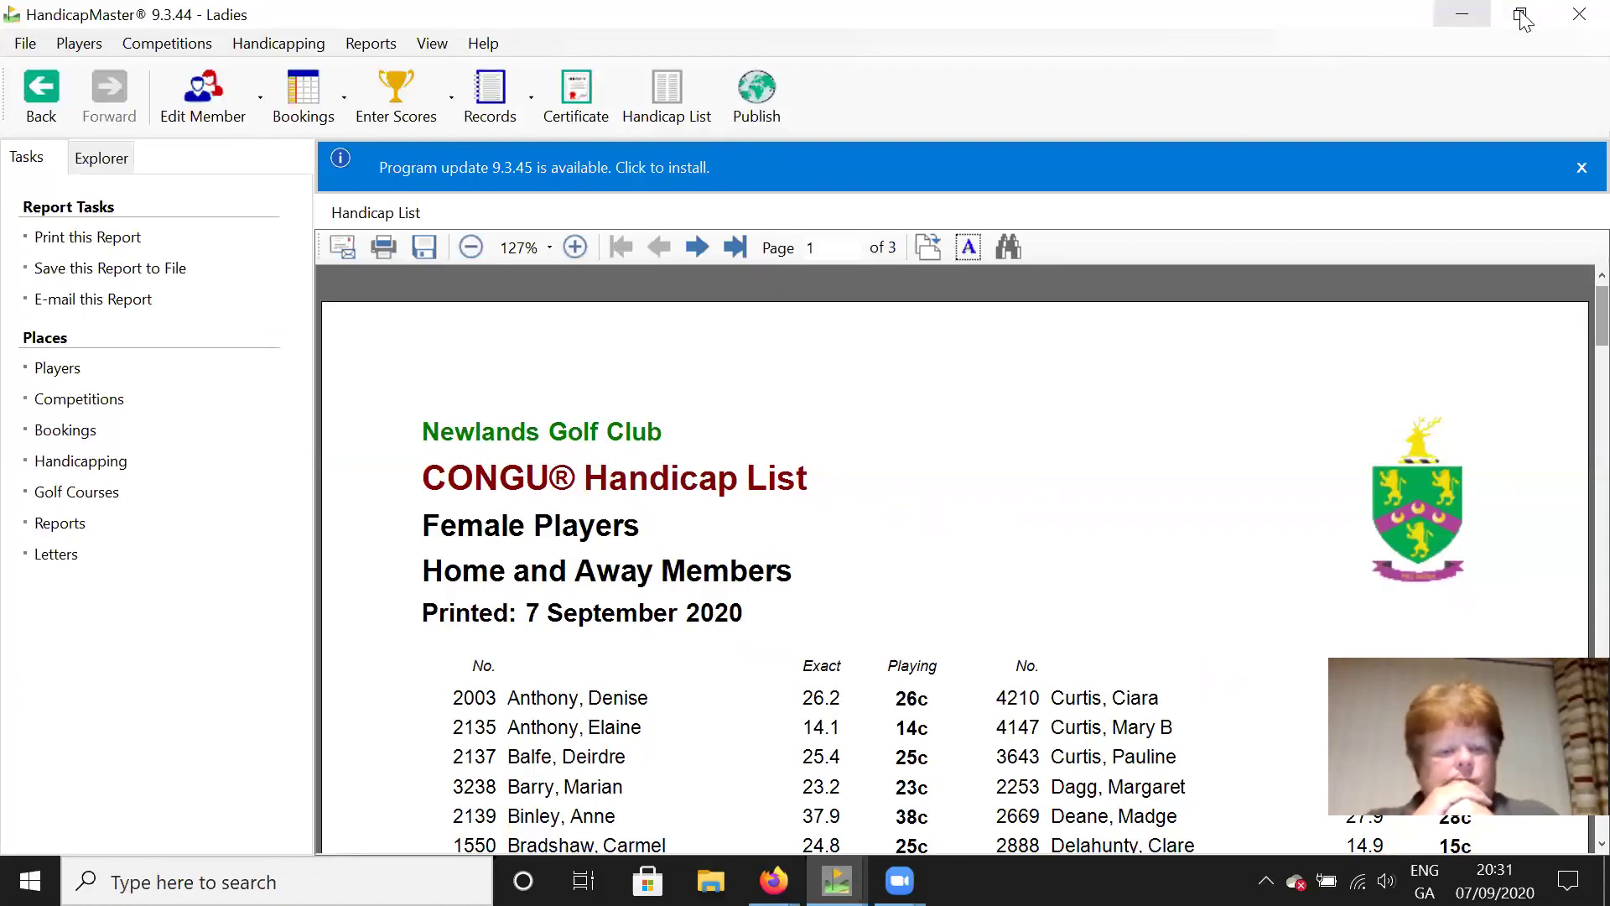
Exit HandicapMaster and decline publishing the changed men's handicap records to Golfnet.
{"action": "left_click", "coordinate": [1572, 15]}
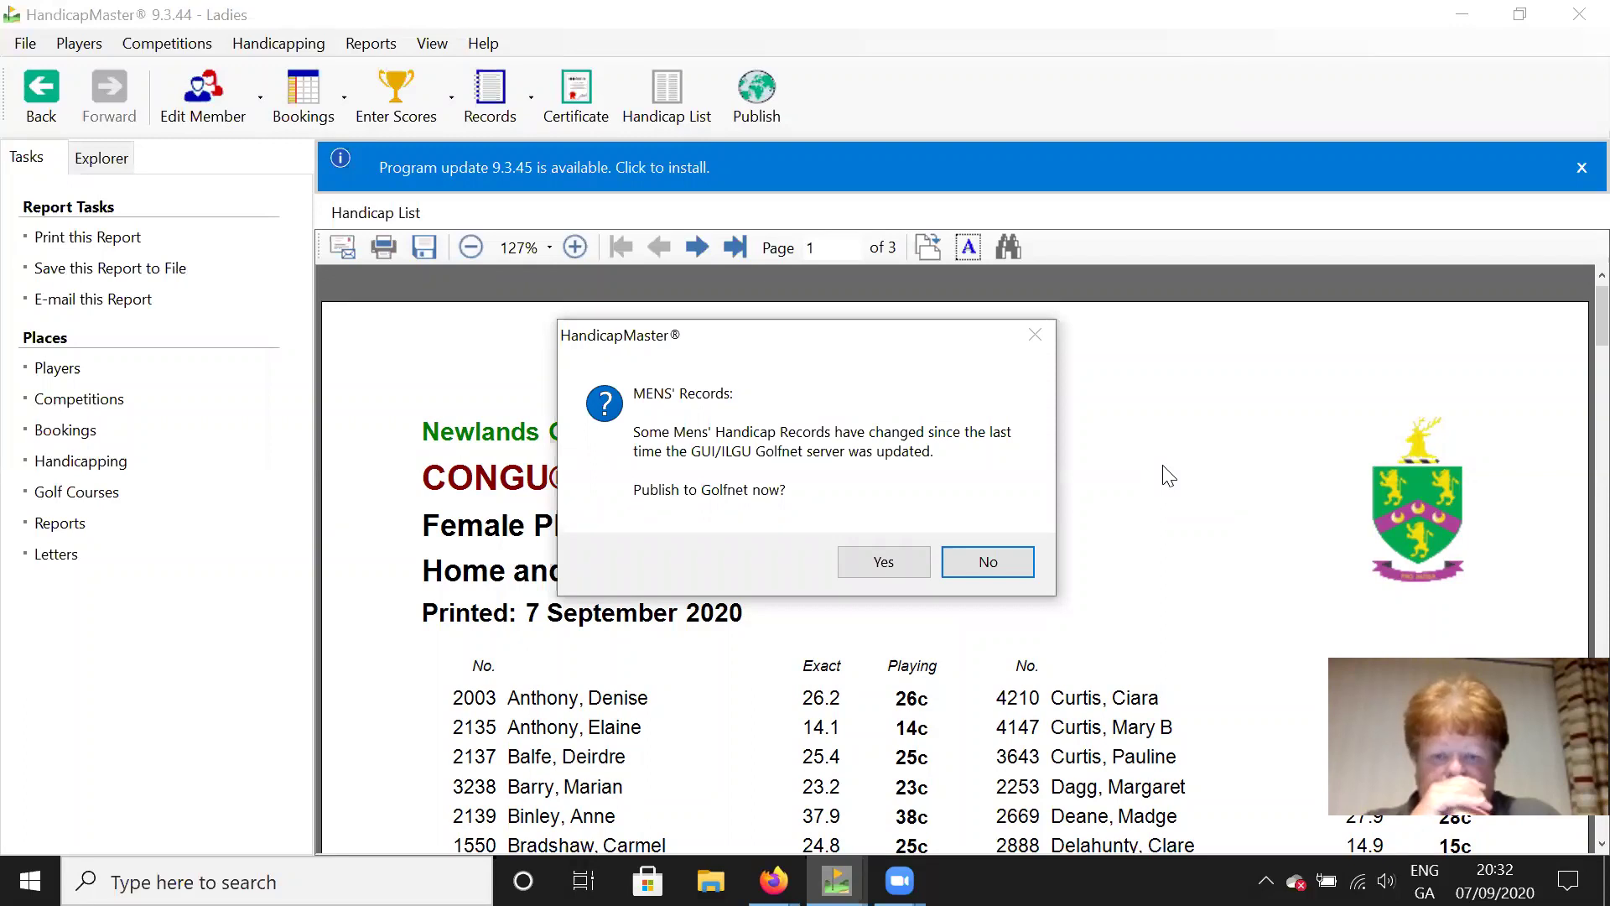
{"action": "left_click", "coordinate": [979, 565]}
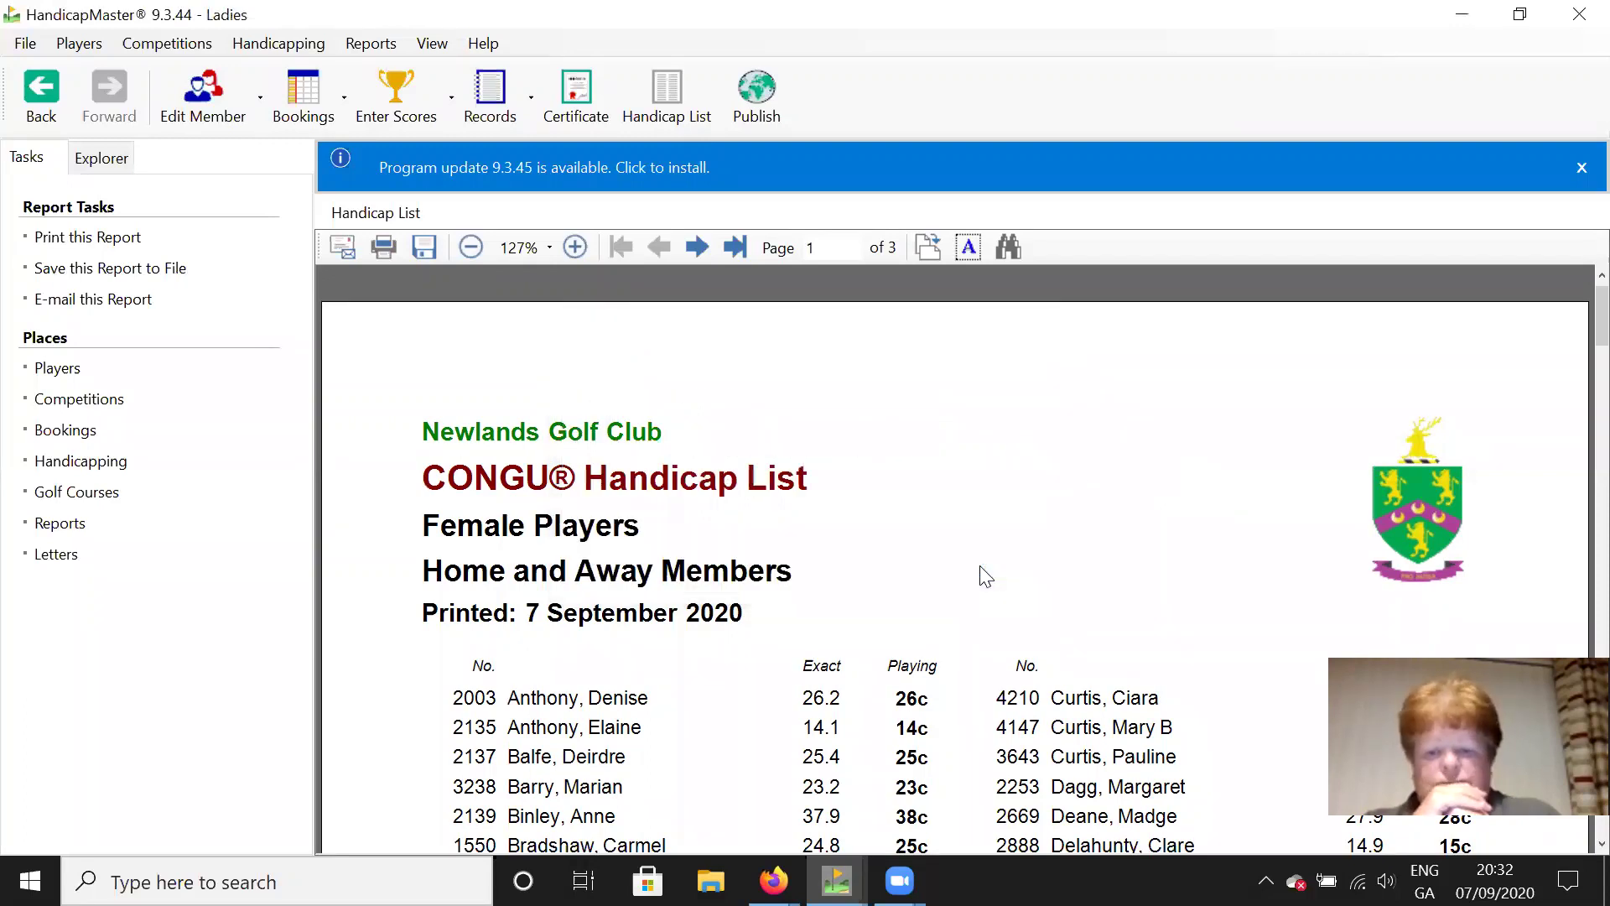